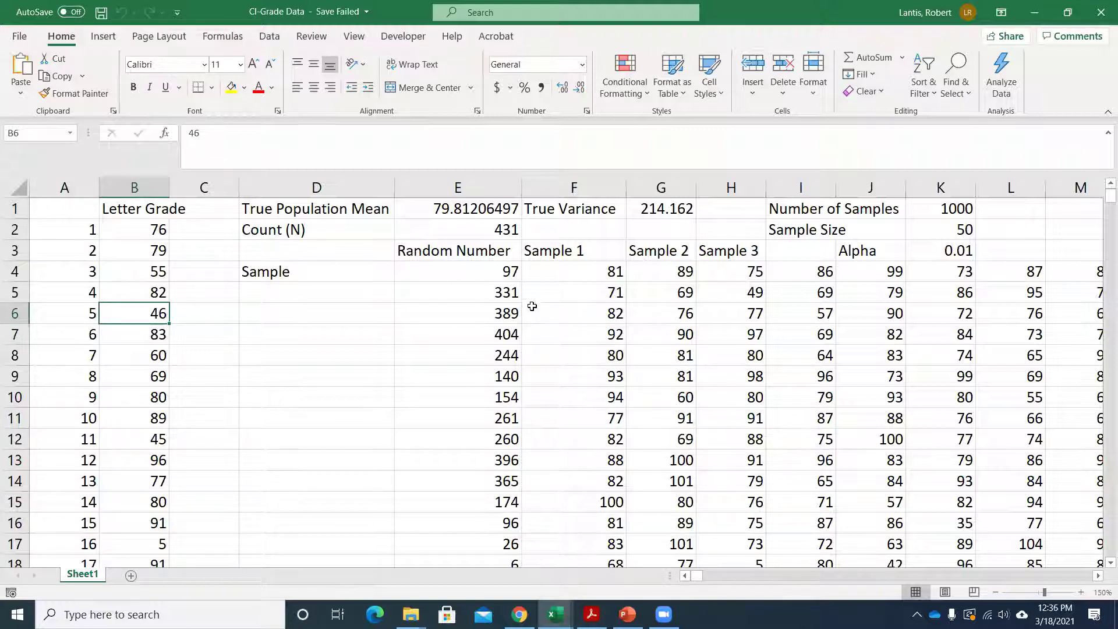
# Step: Select the ID numbers in column A from A2 down to the last filled row to check their extent
pyautogui.press('Left')
pyautogui.press('Up')
pyautogui.press('Up')
pyautogui.press('Up')
pyautogui.press('Up')
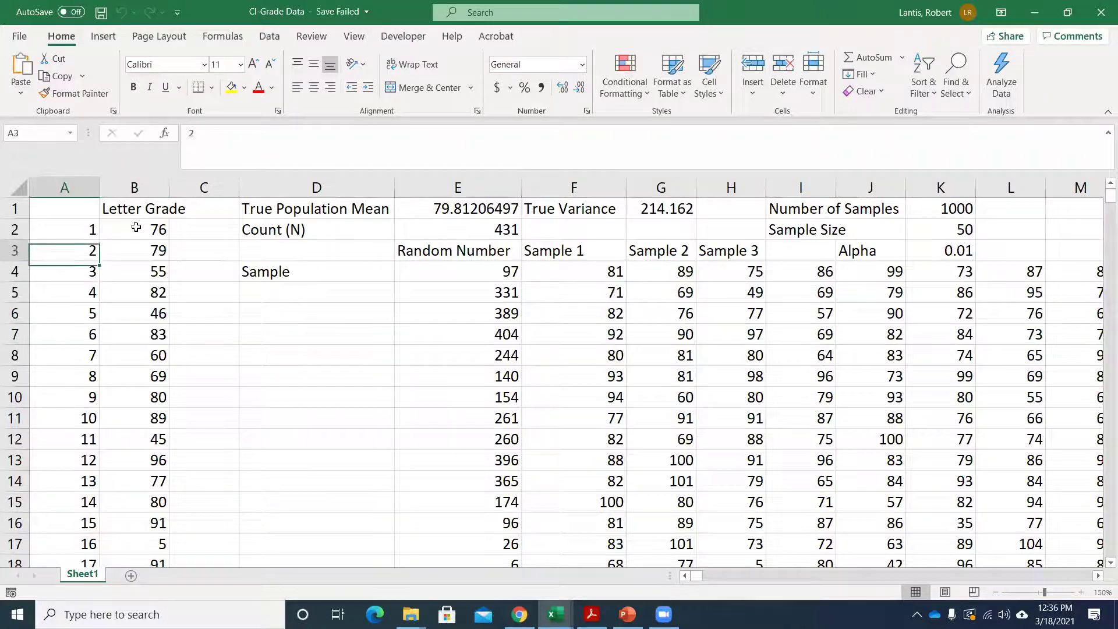
pyautogui.hotkey('ctrl', 'shift', 'Down')
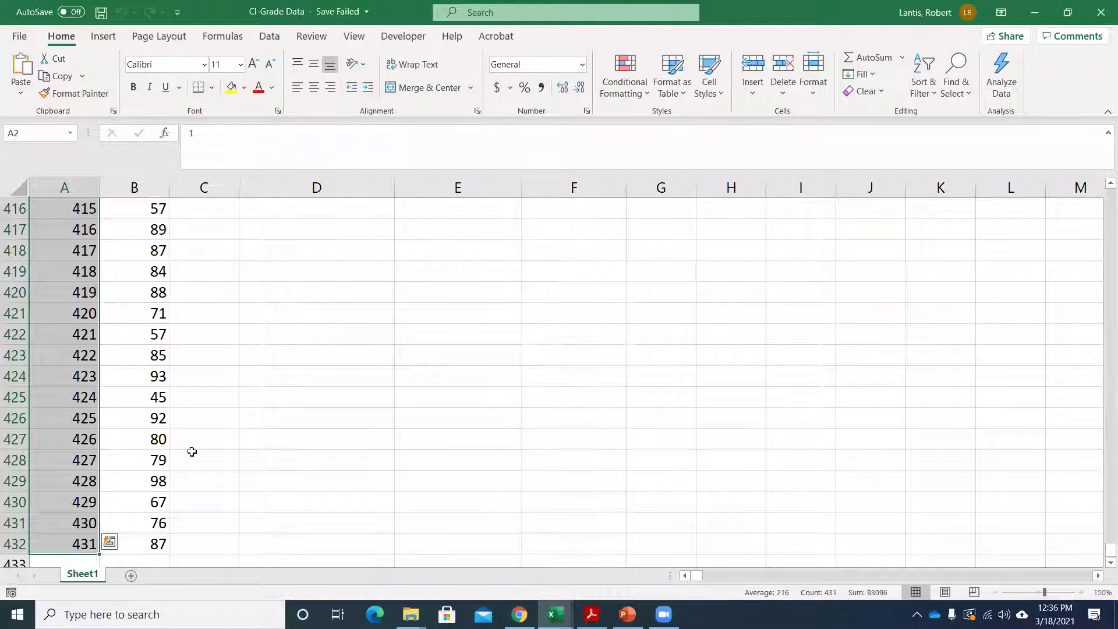
# Step: Enter the heading "Student ID" in cell A1
pyautogui.hotkey('ctrl', 'Home')
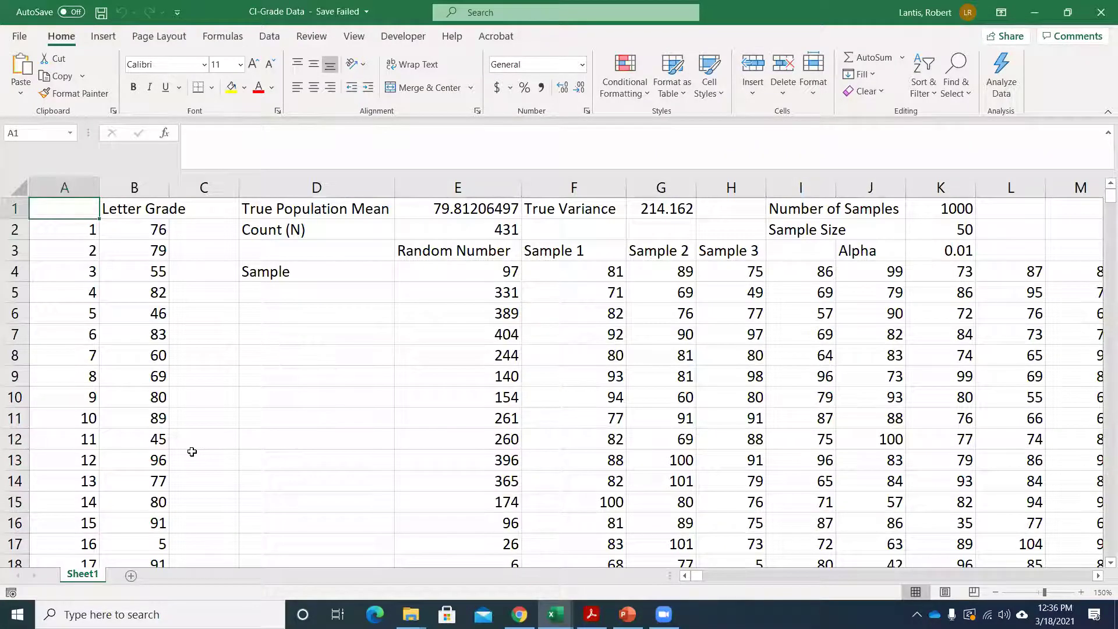
pyautogui.write('Student ID')
pyautogui.hotkey('ctrl', 'Return')
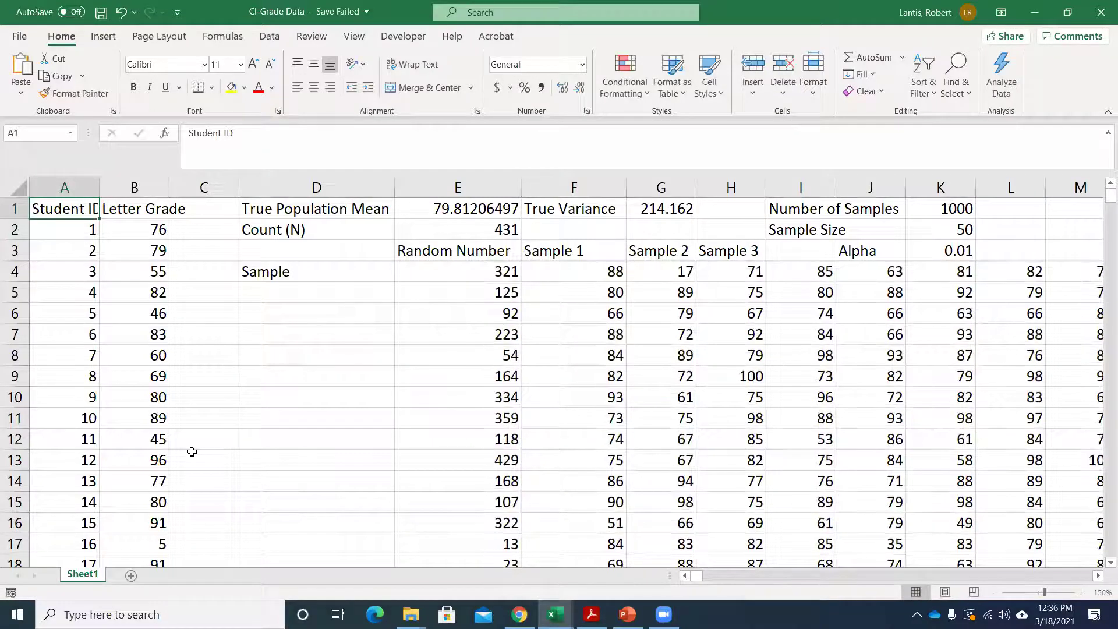
# Step: Go through the individual grades in column B from row 2 down to row 15
pyautogui.press('Down')
pyautogui.press('Right')
pyautogui.press('Down')
pyautogui.press('Down')
pyautogui.press('Down')
pyautogui.press('Down')
pyautogui.press('Down')
pyautogui.press('Down')
pyautogui.press('Down')
pyautogui.press('Down')
pyautogui.press('Down')
pyautogui.press('Down')
pyautogui.press('Down')
pyautogui.press('Down')
pyautogui.press('Down')
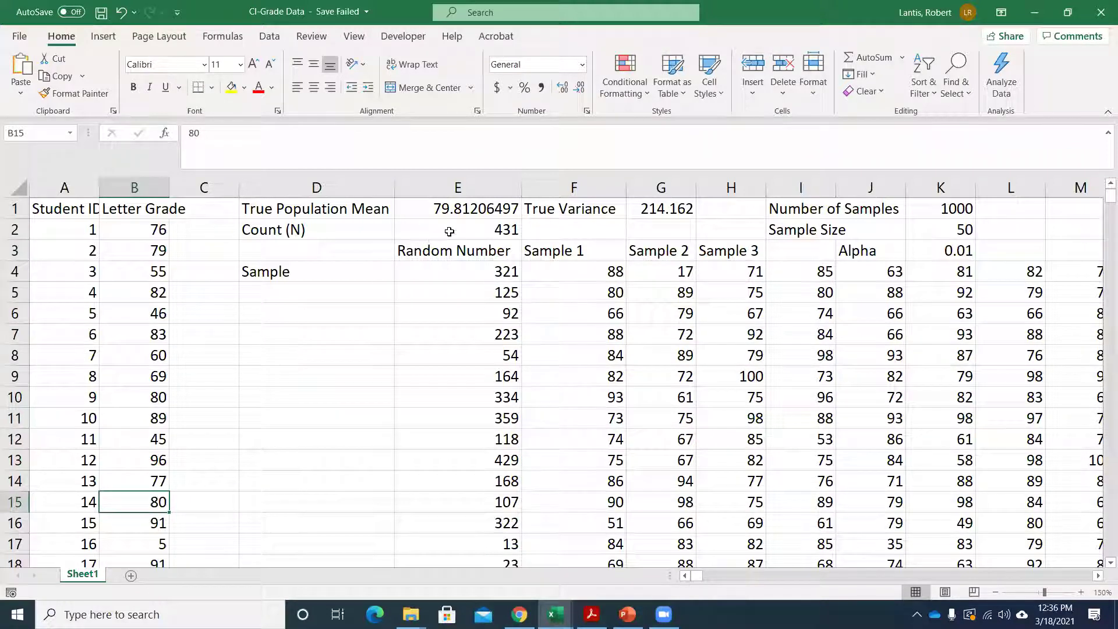
# Step: Examine the formulas behind the true population mean in E1, the count in E2 and the true variance in G1
pyautogui.click(463, 214)
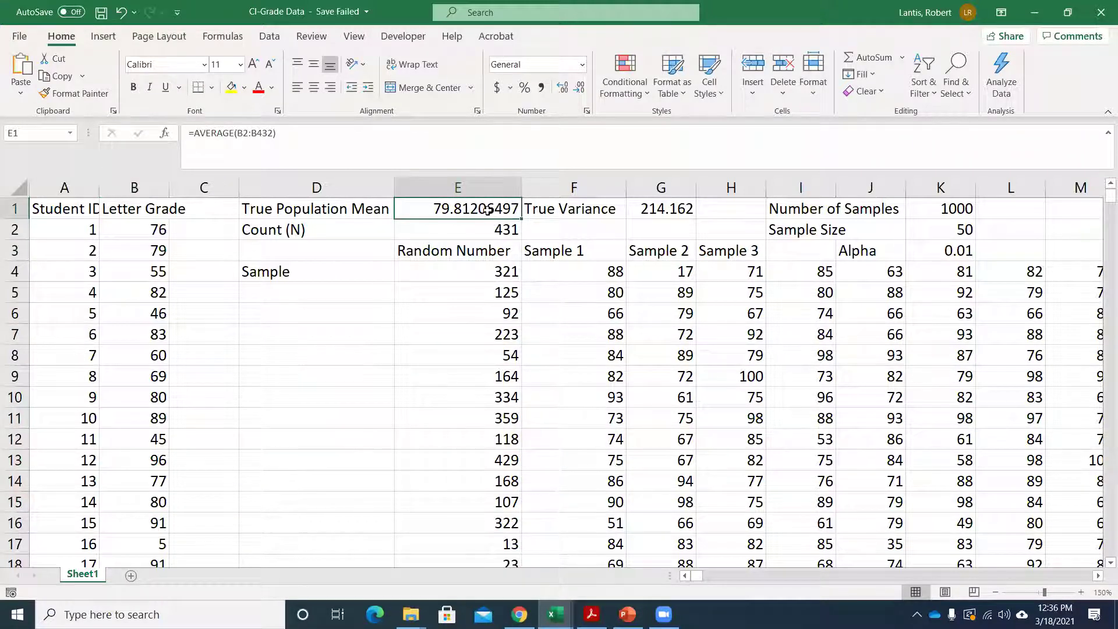
pyautogui.doubleClick(446, 210)
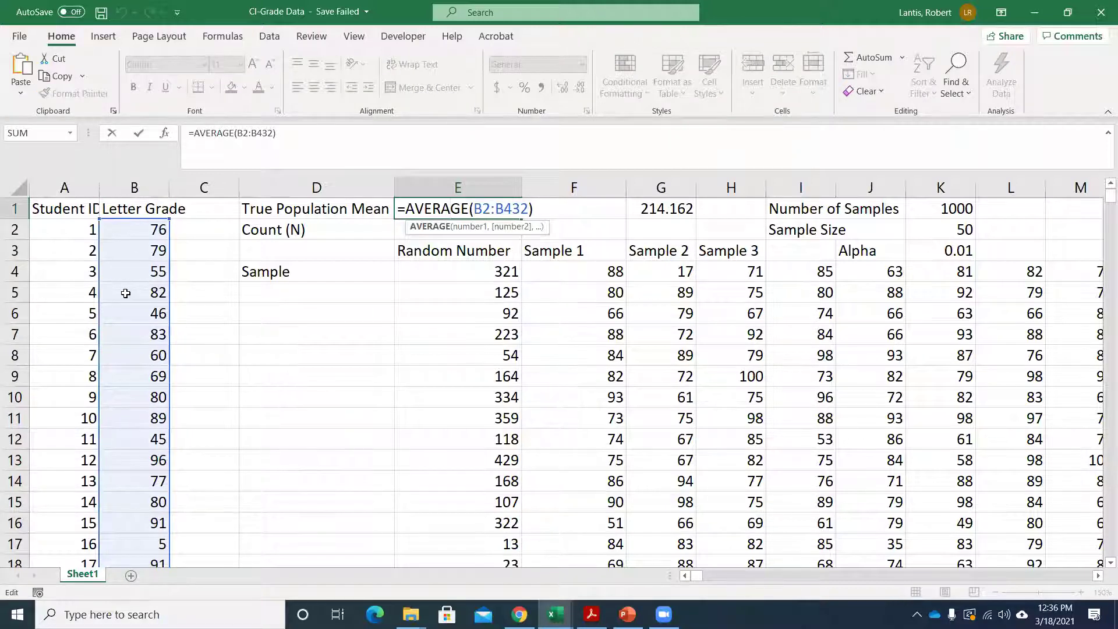
pyautogui.press('Return')
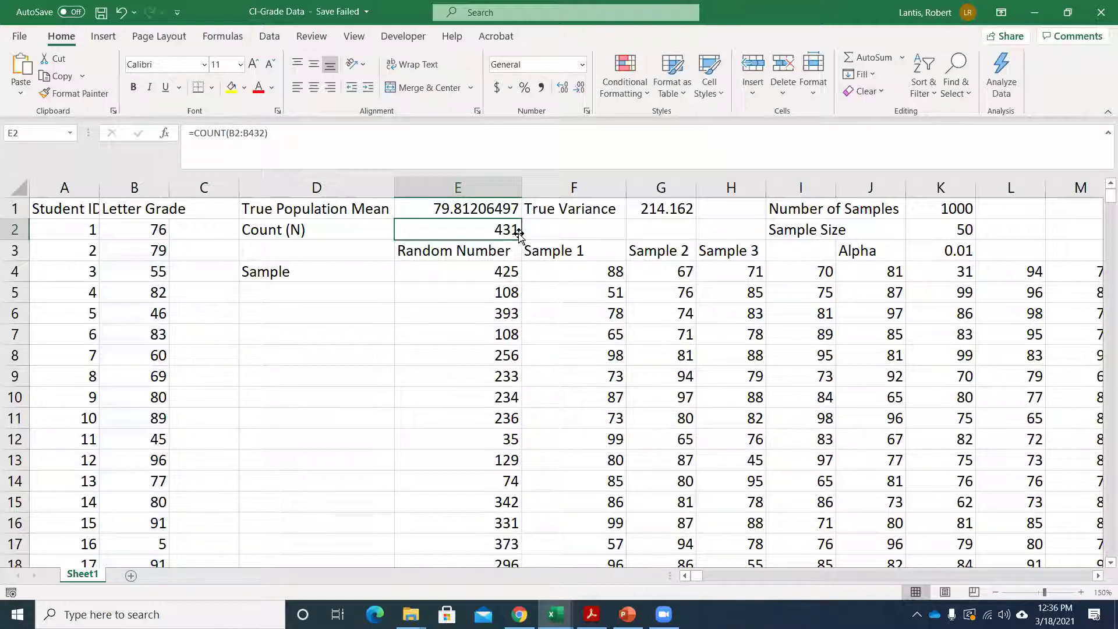
pyautogui.doubleClick(489, 228)
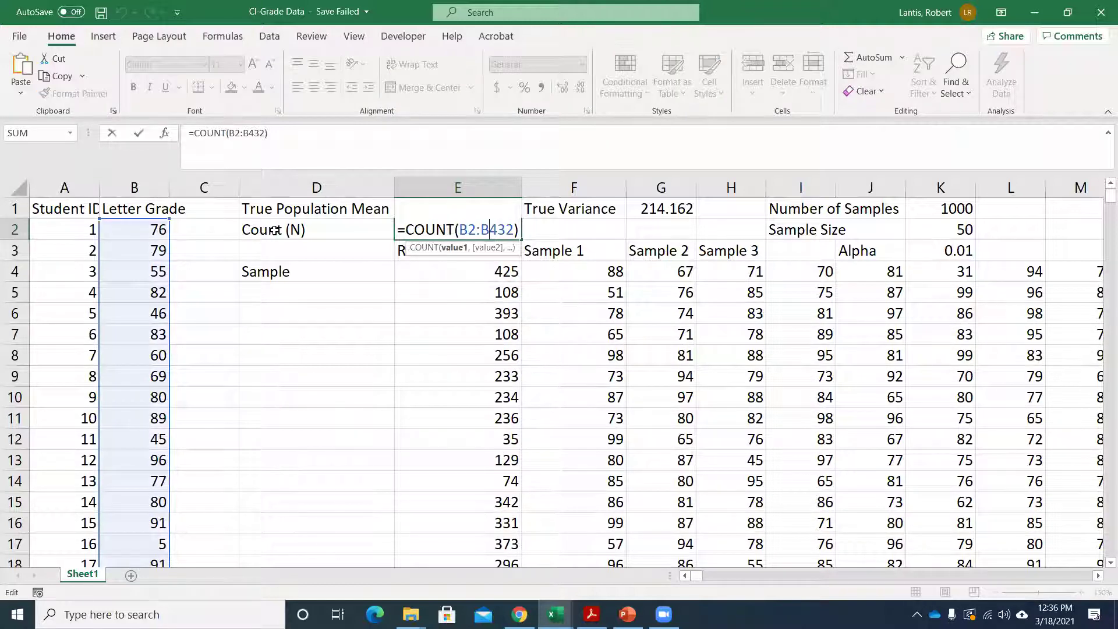
pyautogui.press('Return')
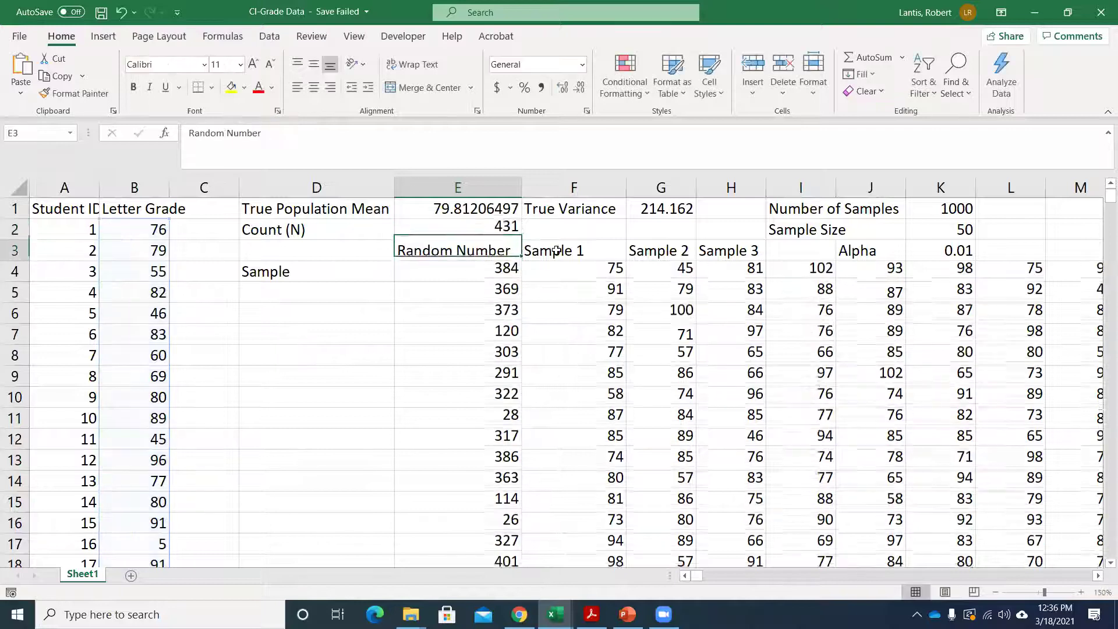
pyautogui.click(660, 206)
pyautogui.doubleClick(660, 206)
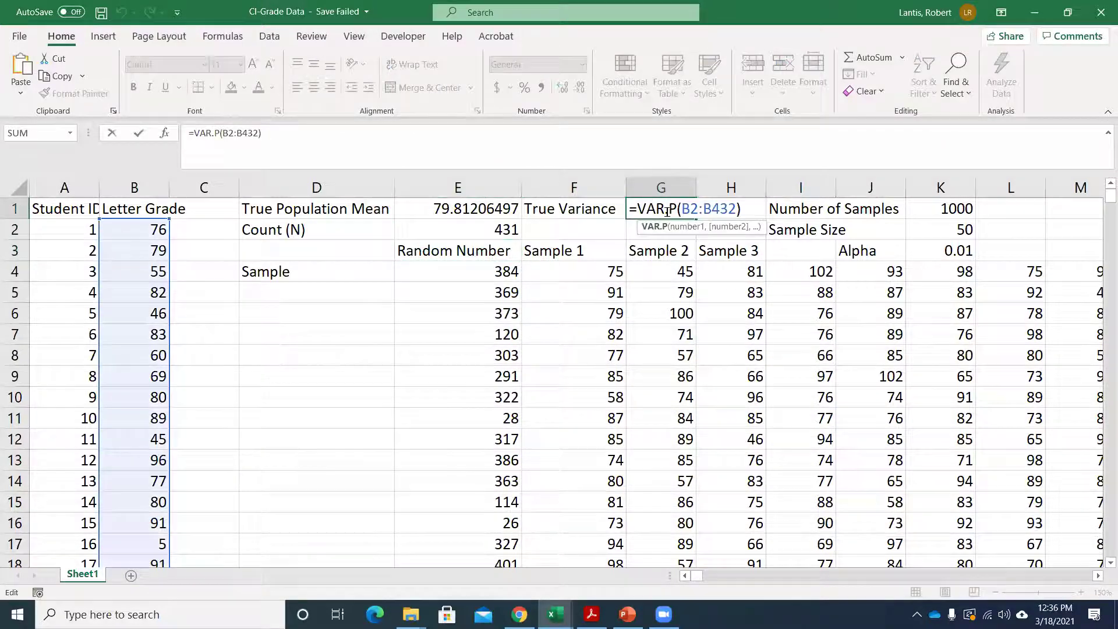
pyautogui.press('Return')
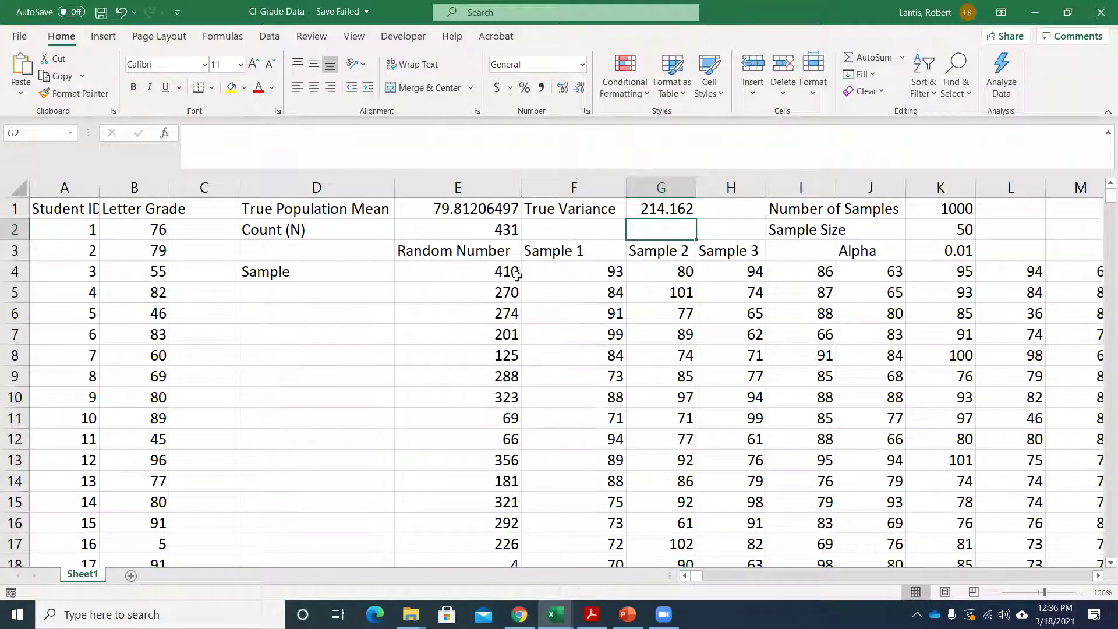
# Step: Inspect the lookup formula of the first Sample 1 value in F4 and the random number formula in E4
pyautogui.doubleClick(577, 272)
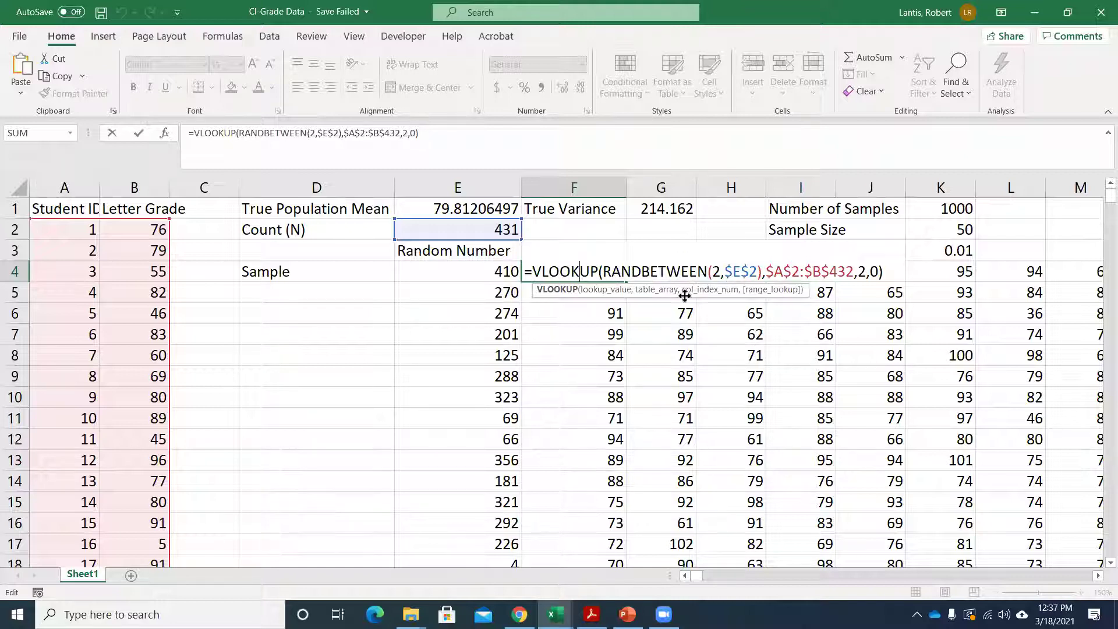
pyautogui.press('Return')
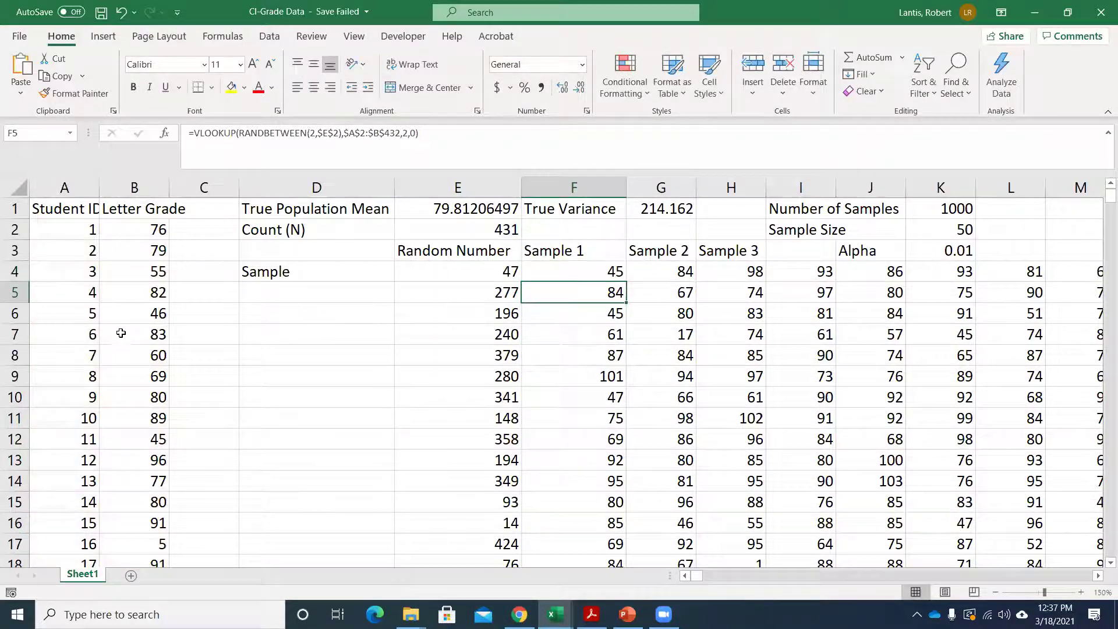
pyautogui.scroll(-10, 84, 355)
pyautogui.scroll(-4, 84, 355)
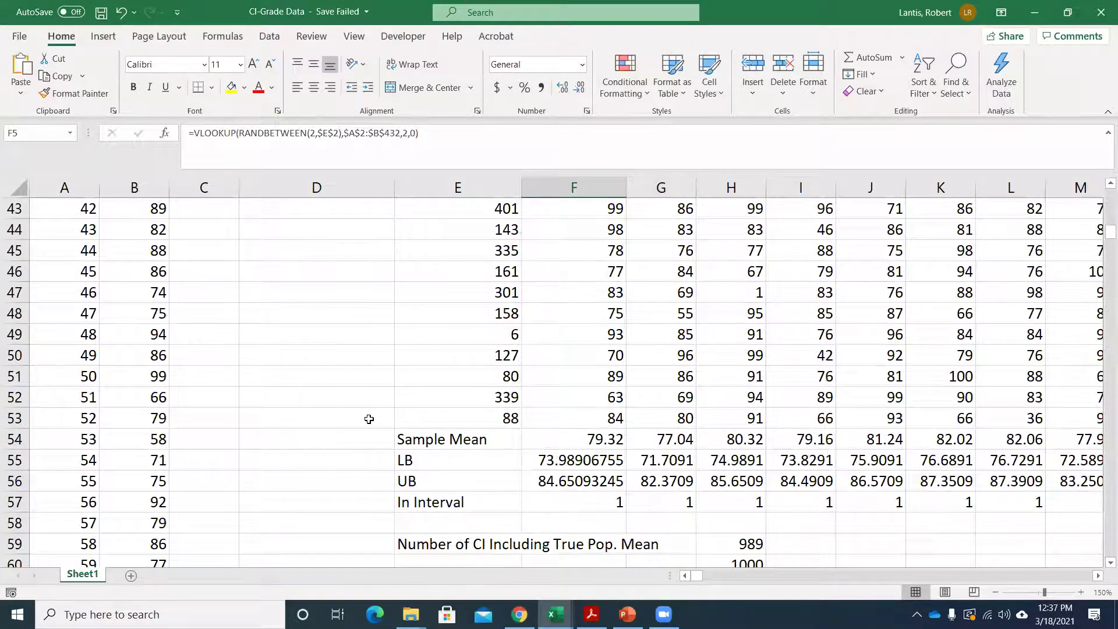
pyautogui.scroll(14, 370, 423)
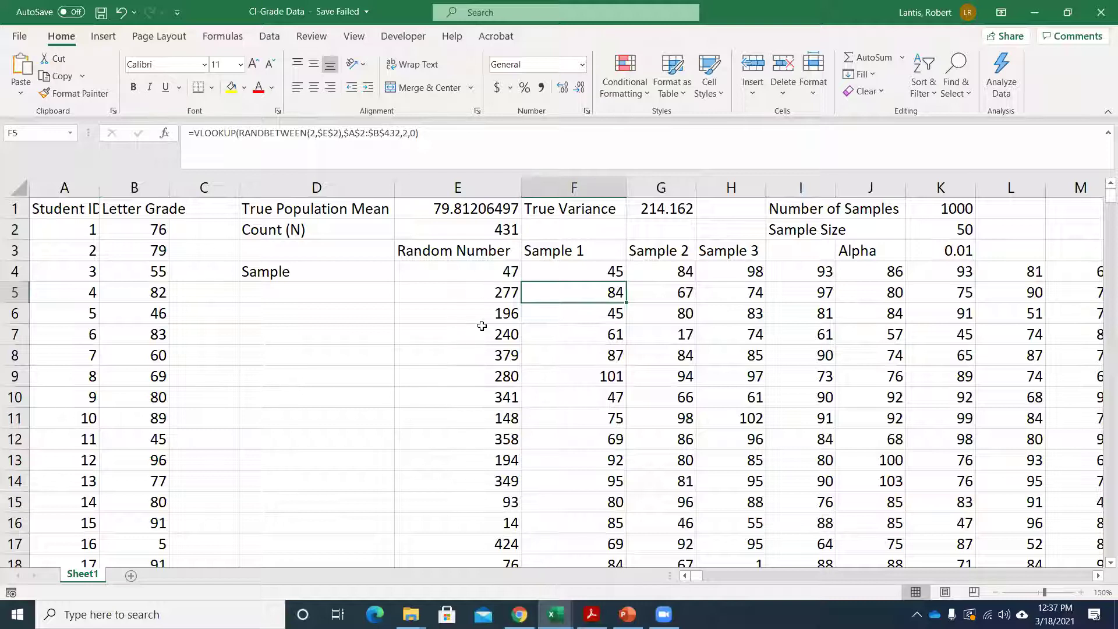
pyautogui.doubleClick(447, 274)
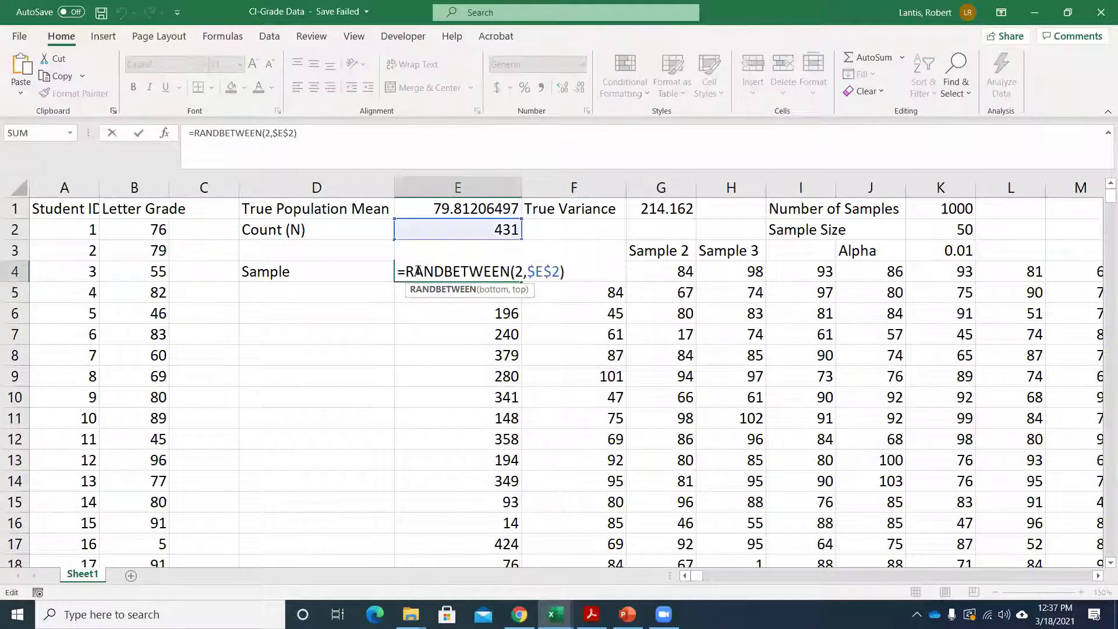
pyautogui.press('Return')
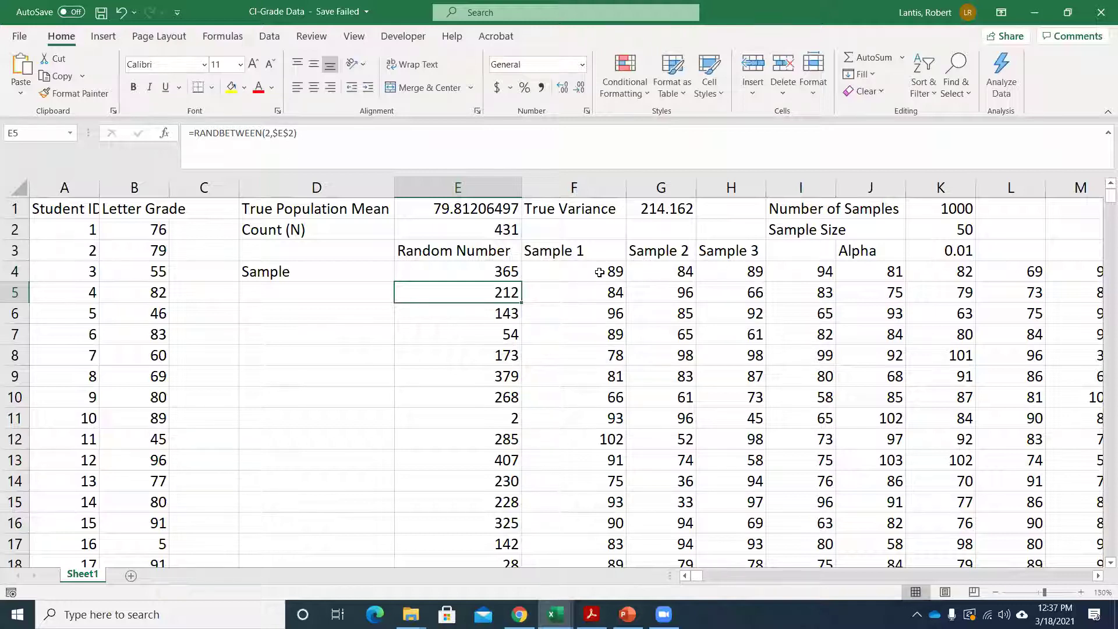
# Step: Review the Sample 1 values in column F from row 5 down to the last one in F53
pyautogui.click(603, 299)
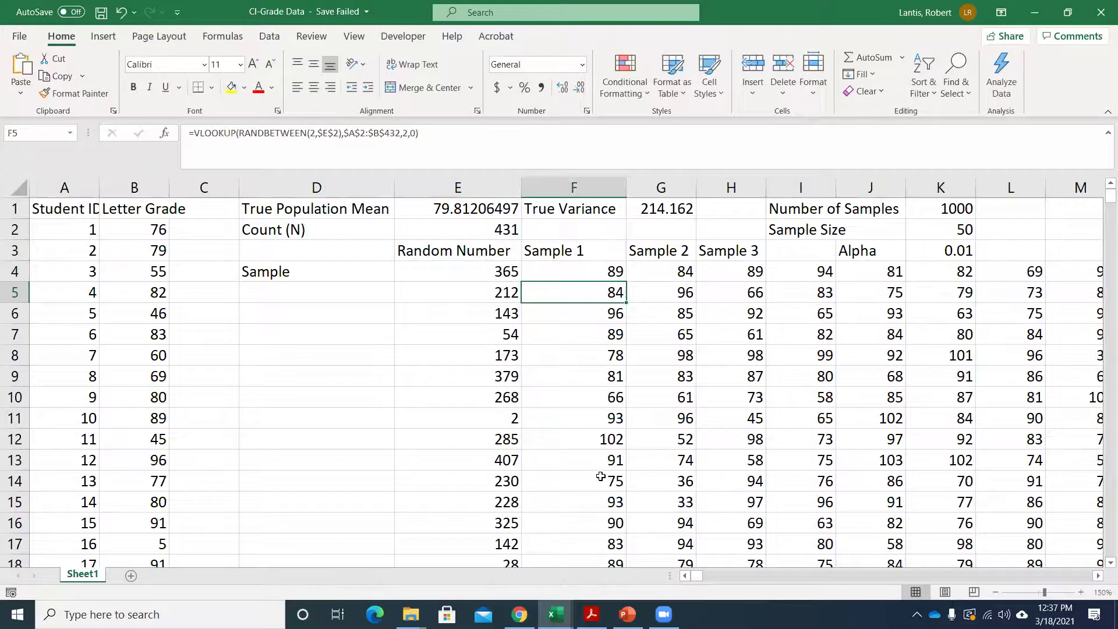
pyautogui.scroll(-3, 602, 466)
pyautogui.scroll(-12, 605, 414)
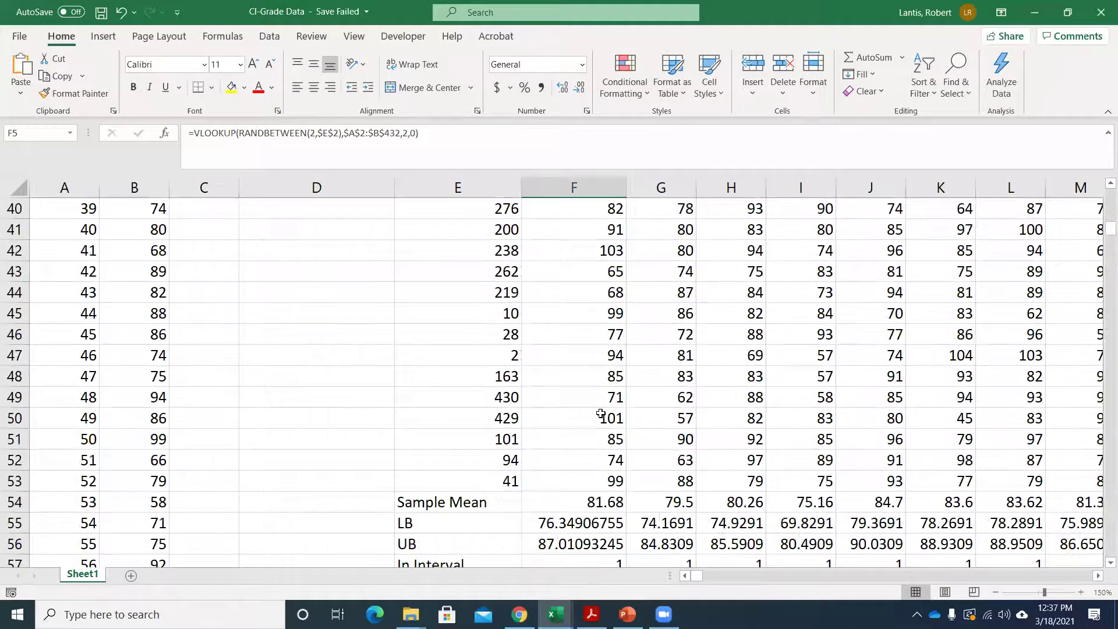
pyautogui.click(588, 355)
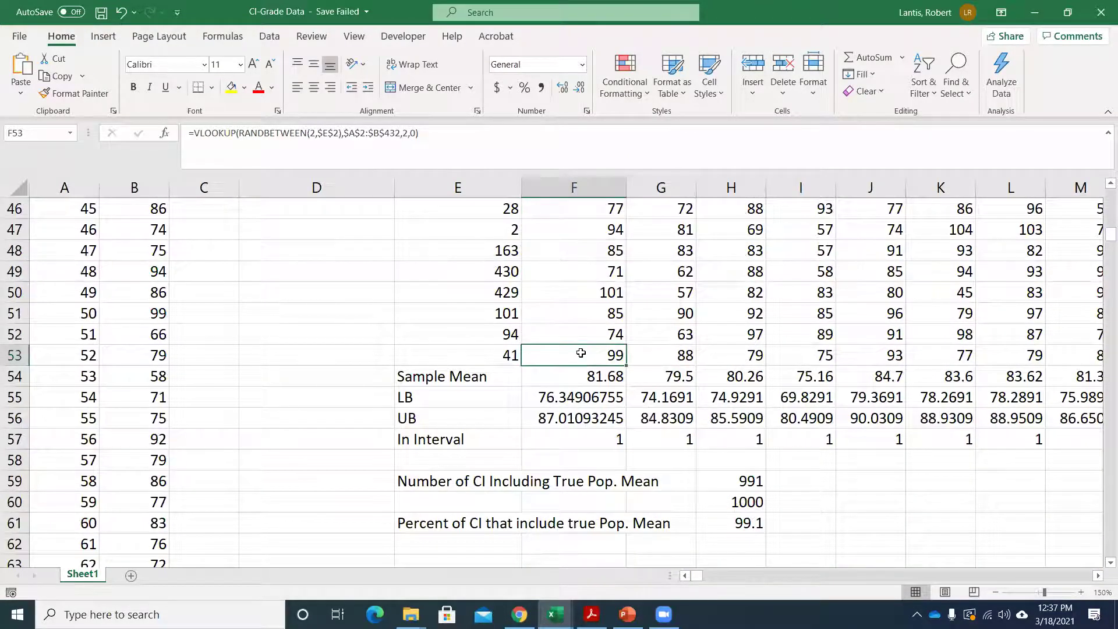
pyautogui.scroll(15, 581, 354)
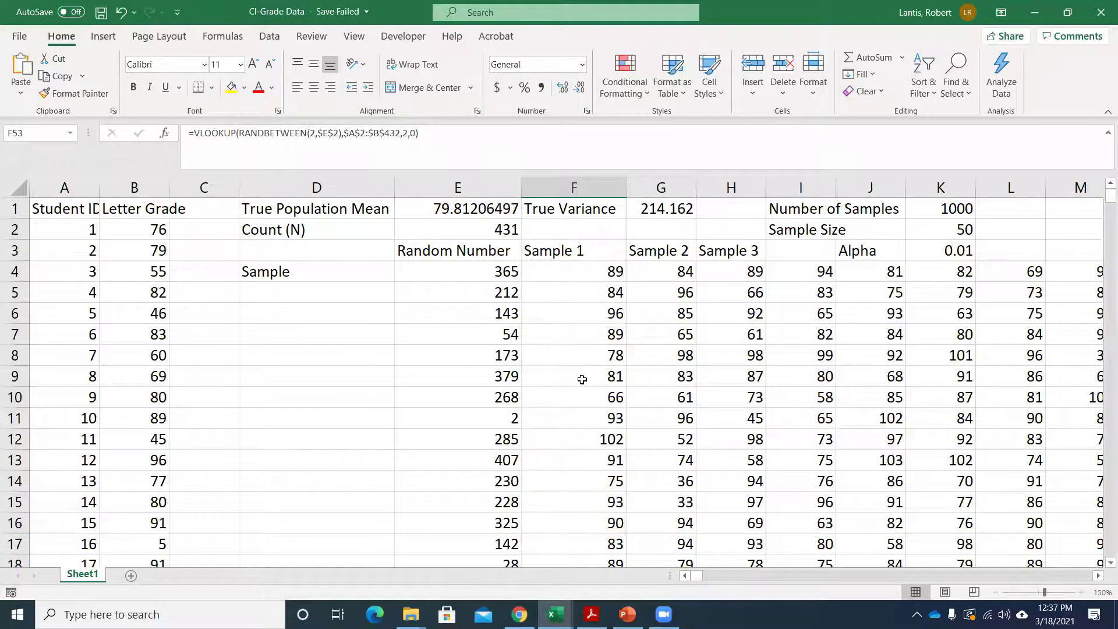
# Step: Inspect Sample 1's formulas for the sample mean in F54, lower bound in F55 and upper bound in F56
pyautogui.scroll(-1, 582, 393)
pyautogui.scroll(-12, 581, 393)
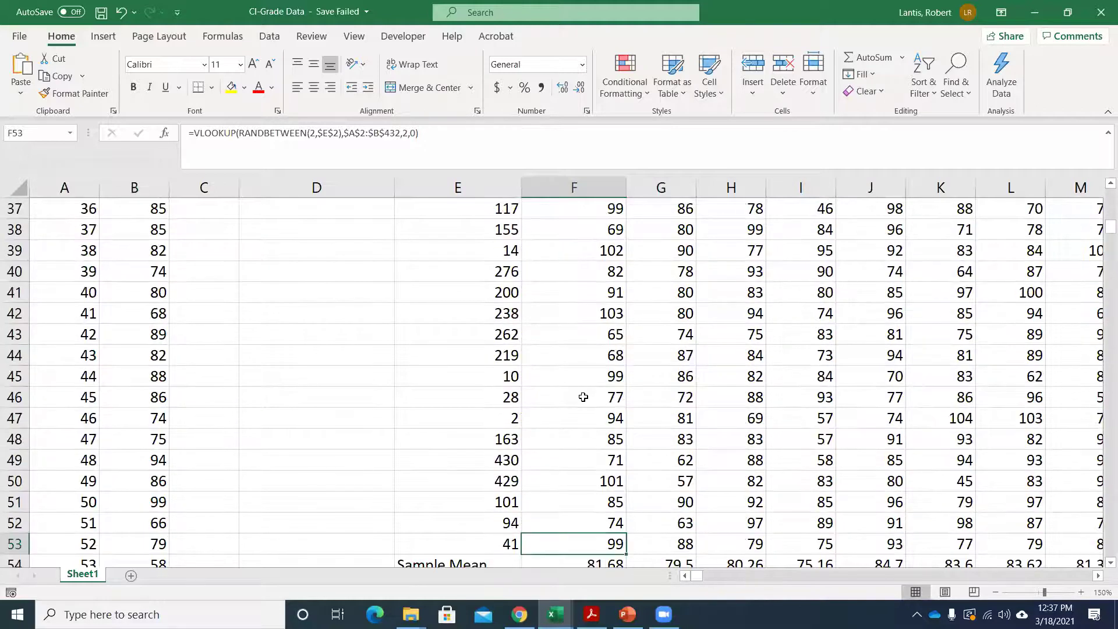
pyautogui.scroll(-2, 584, 398)
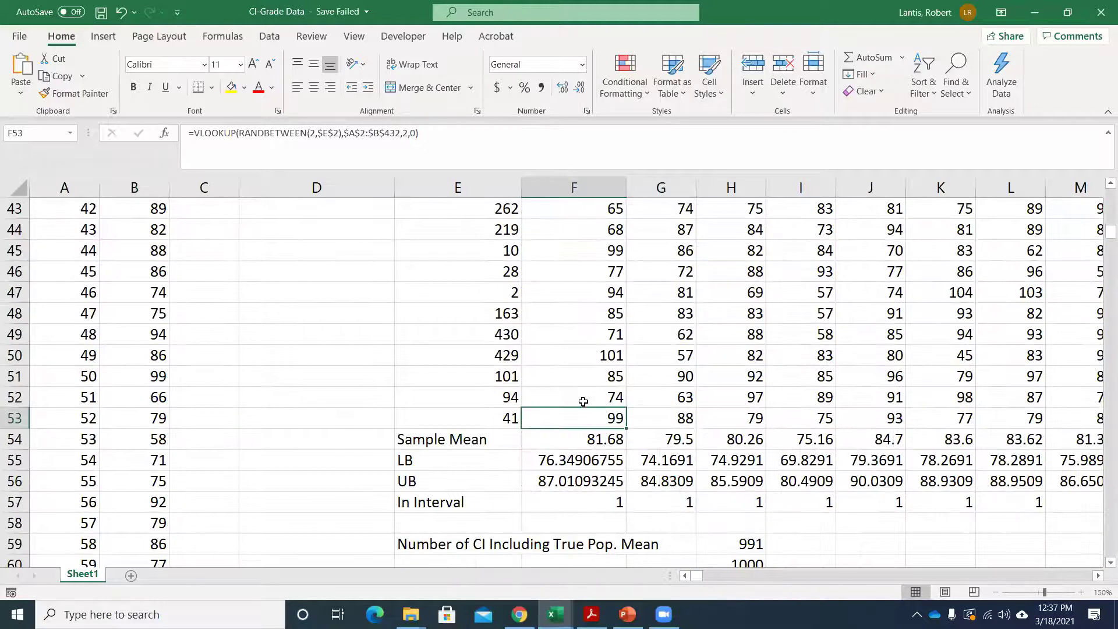
pyautogui.doubleClick(584, 438)
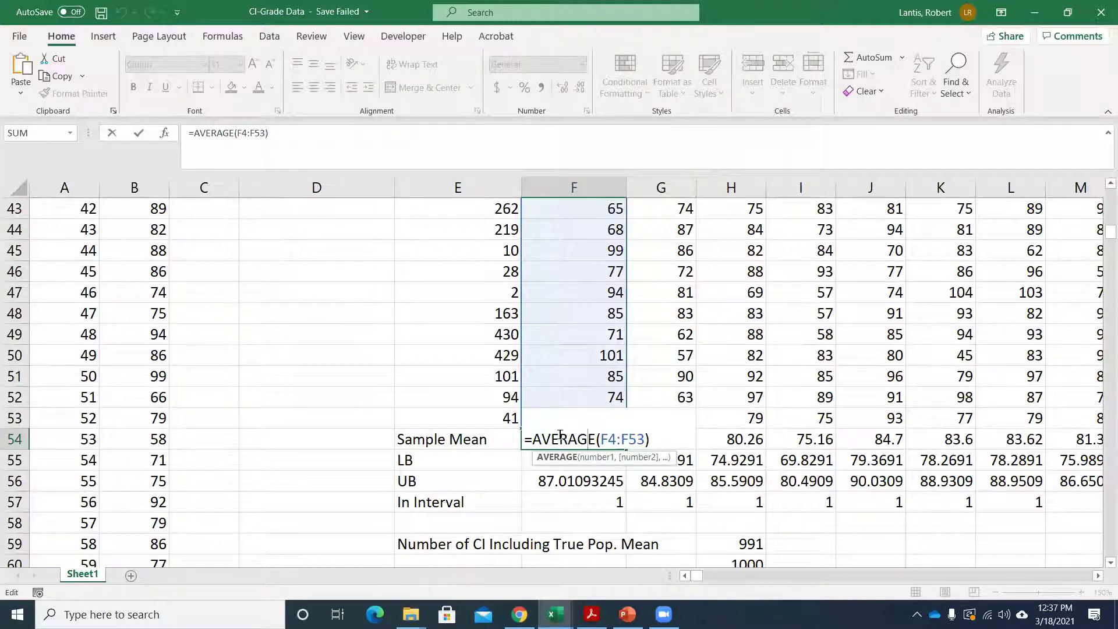
pyautogui.press('Return')
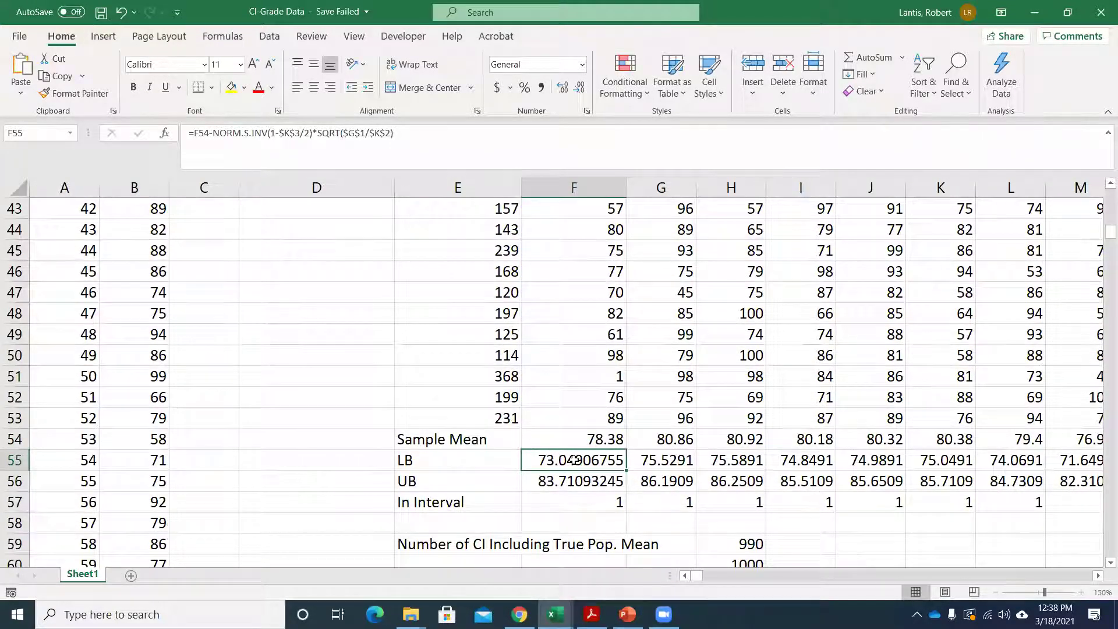
pyautogui.doubleClick(574, 460)
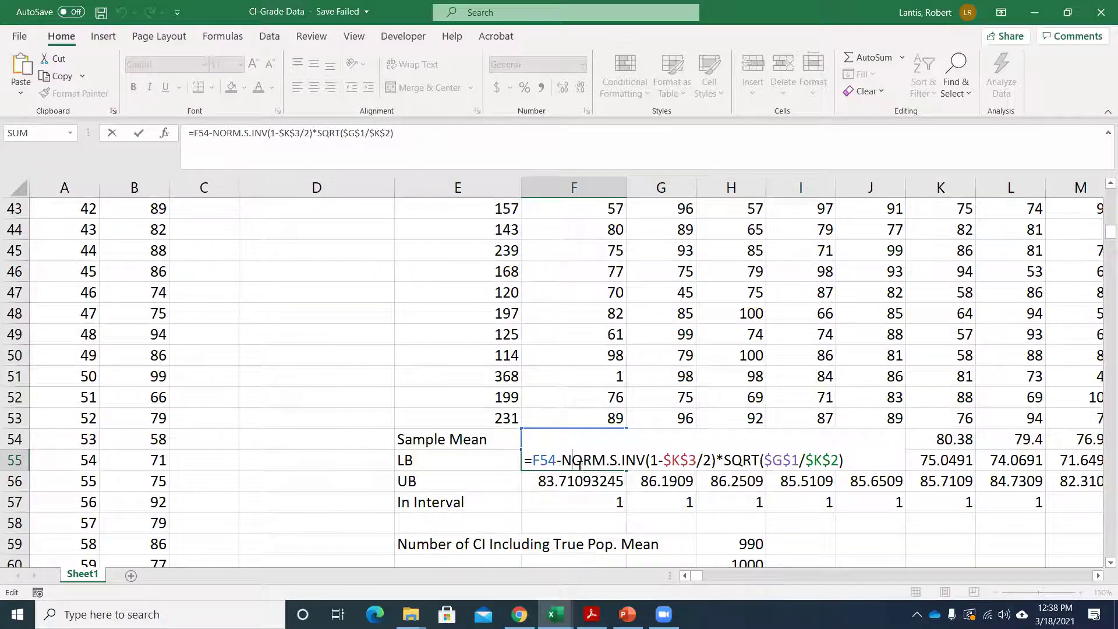
pyautogui.press('Return')
pyautogui.doubleClick(559, 481)
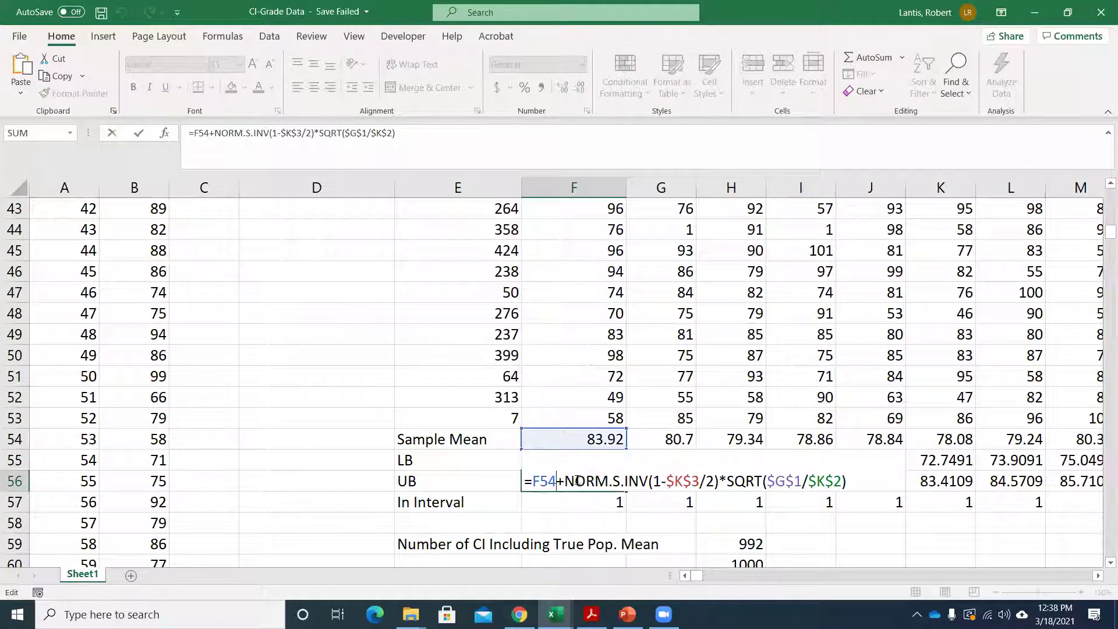
pyautogui.press('Return')
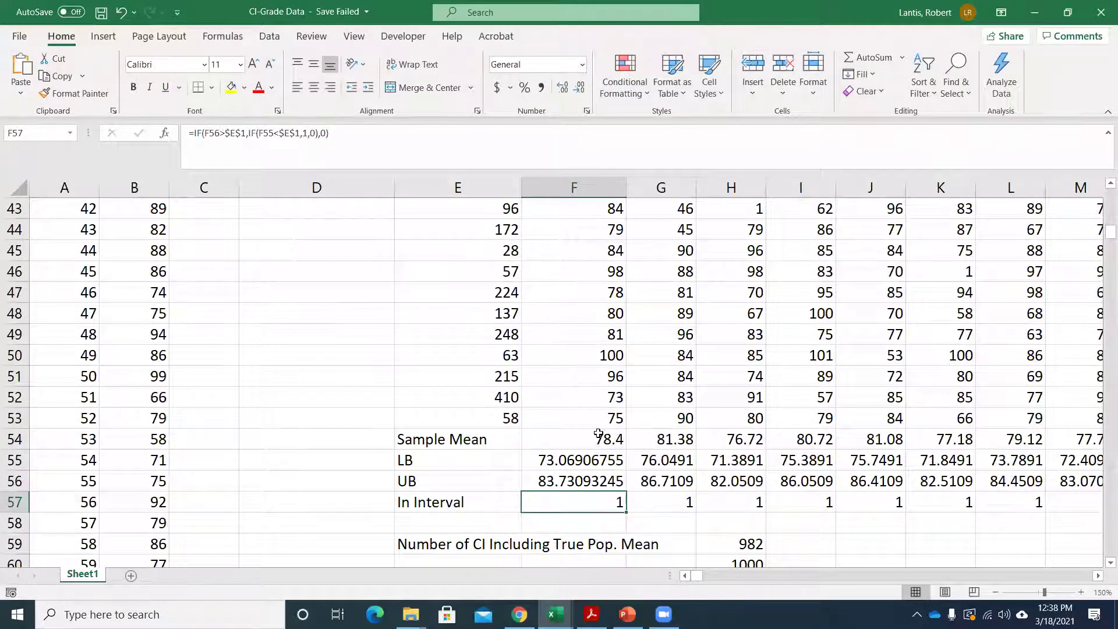
# Step: Select the first five samples' interval bounds in F55:J56 and their sample means in F54:J54 to compare them
pyautogui.moveTo(562, 460); pyautogui.dragTo(874, 481)
pyautogui.scroll(3, 797, 461)
pyautogui.scroll(-2, 797, 462)
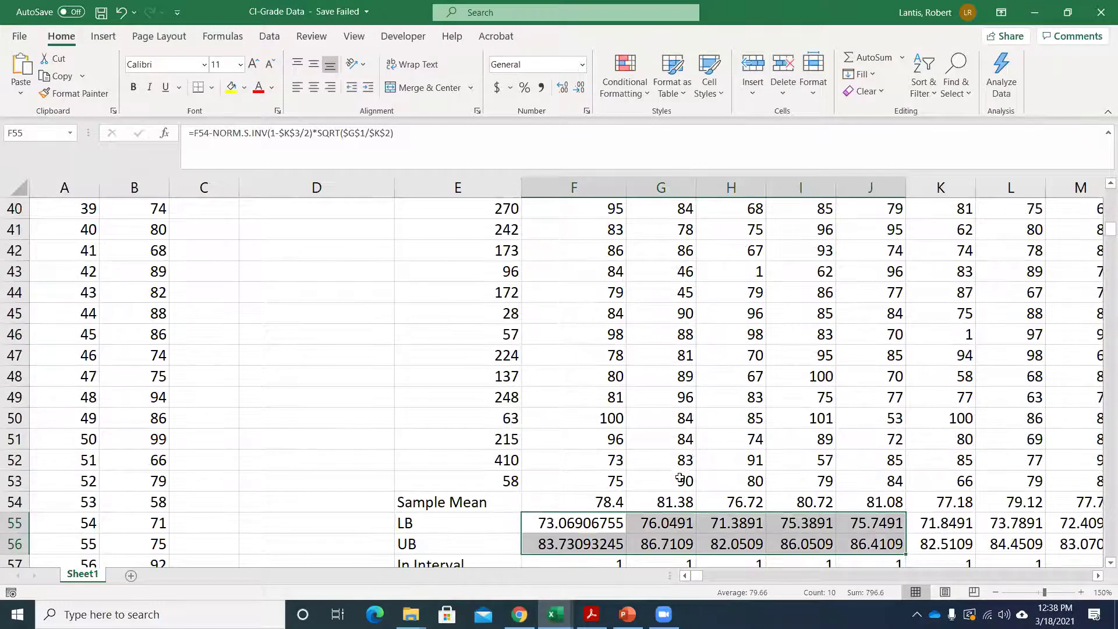
pyautogui.moveTo(610, 500); pyautogui.dragTo(874, 503)
pyautogui.scroll(13, 757, 475)
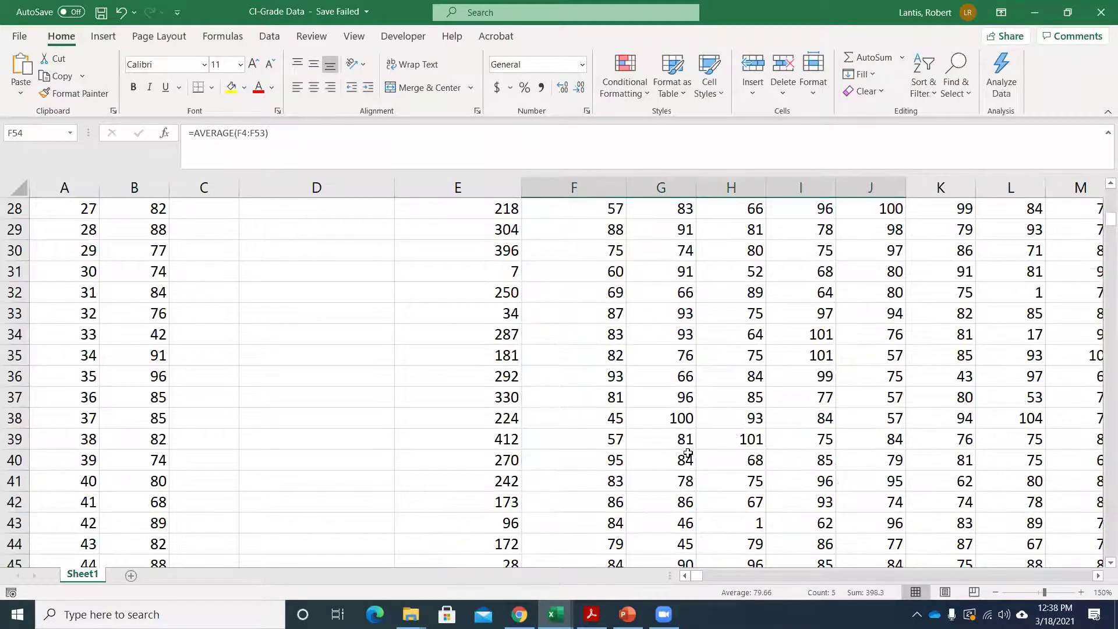
# Step: Select the row 4 sample values from F4 through the last sample column, and check the Number of Samples and Sample Size cells
pyautogui.click(592, 281)
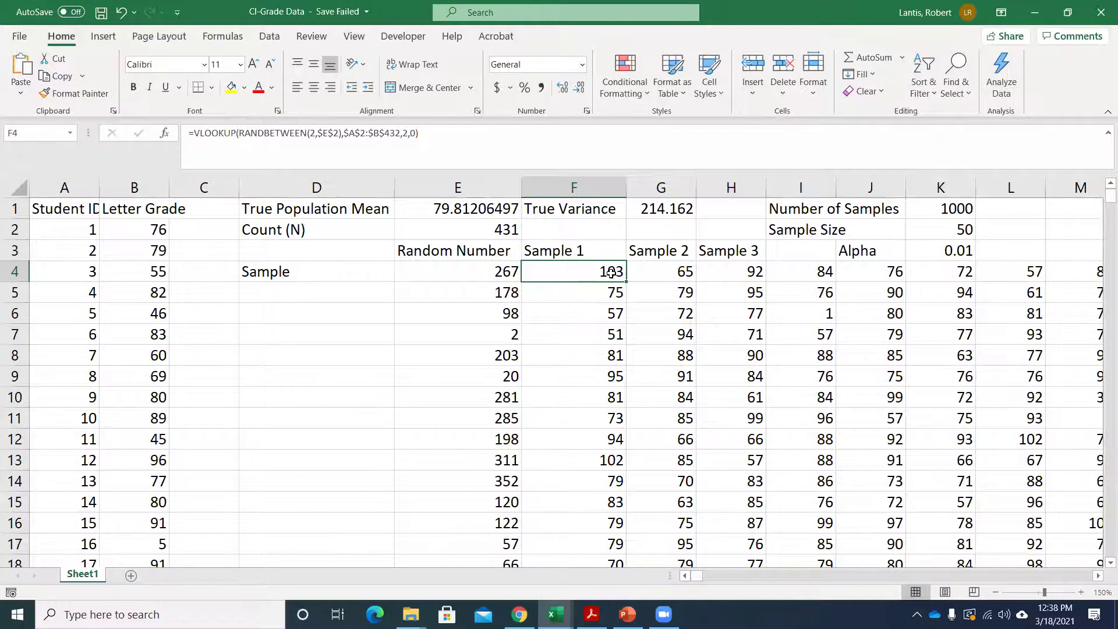
pyautogui.hotkey('ctrl', 'shift', 'Right')
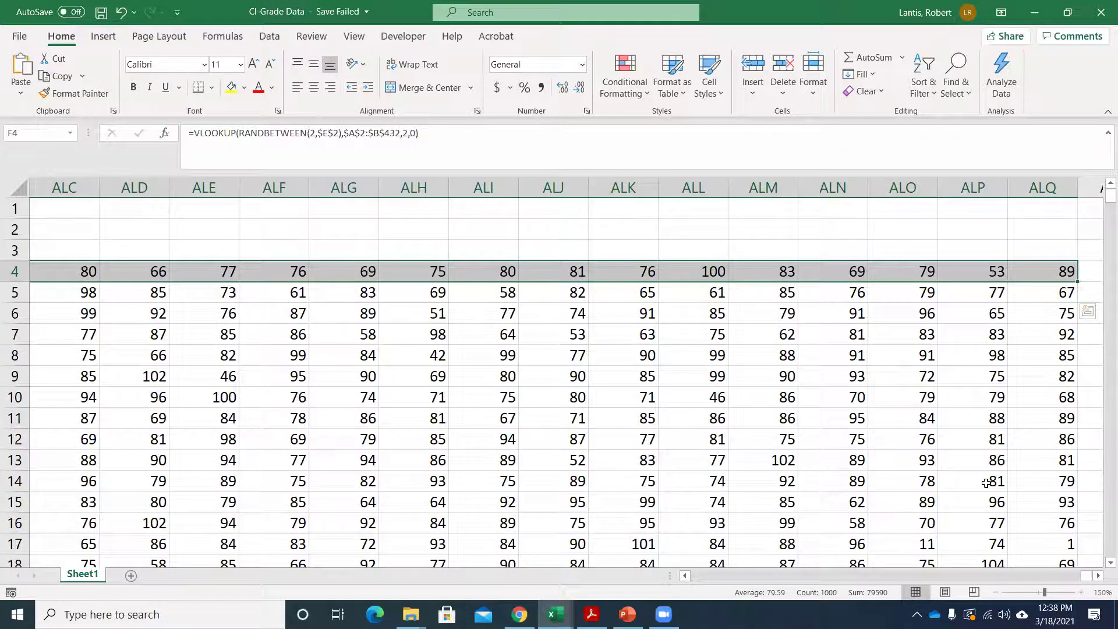
pyautogui.moveTo(1086, 575); pyautogui.dragTo(690, 575)
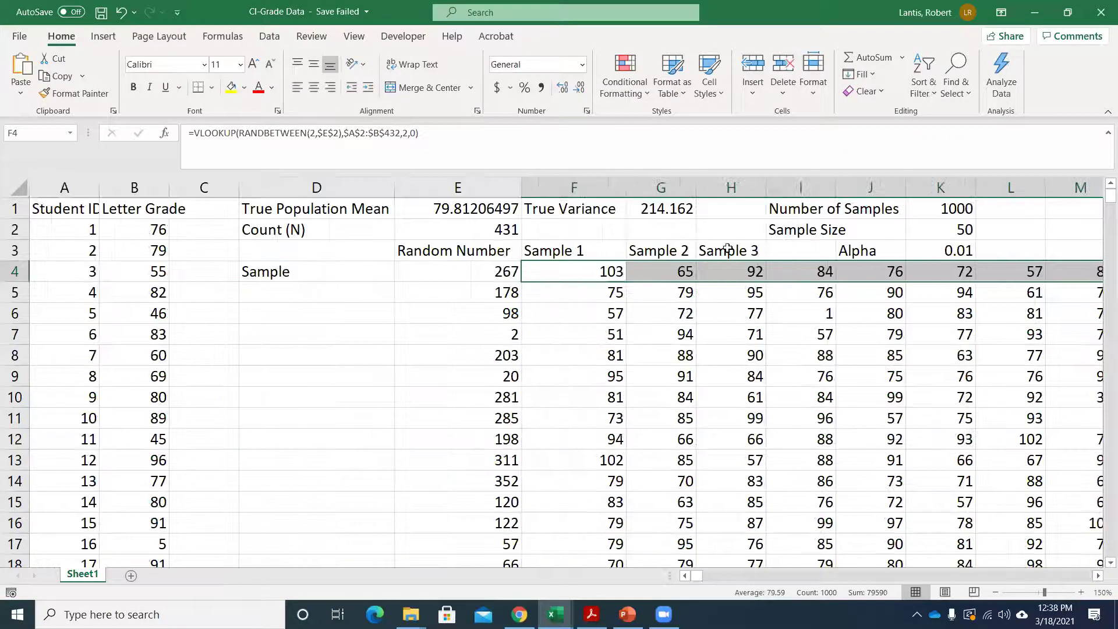
pyautogui.click(935, 210)
pyautogui.click(925, 230)
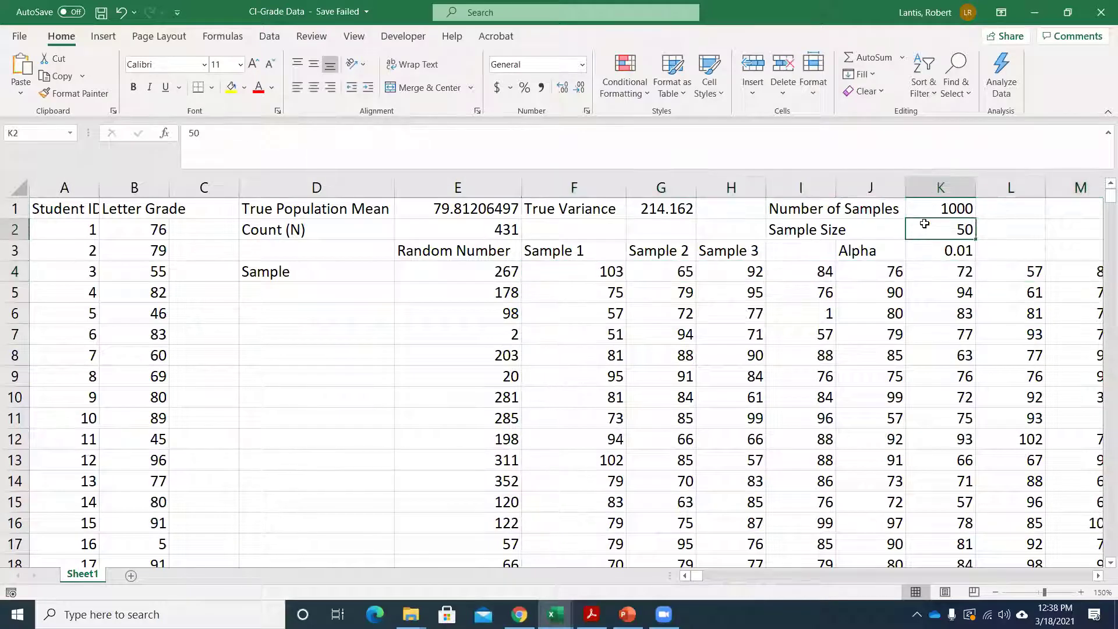
# Step: Set Alpha in K3 to 0.1 and go to the confidence interval results below the samples
pyautogui.click(958, 251)
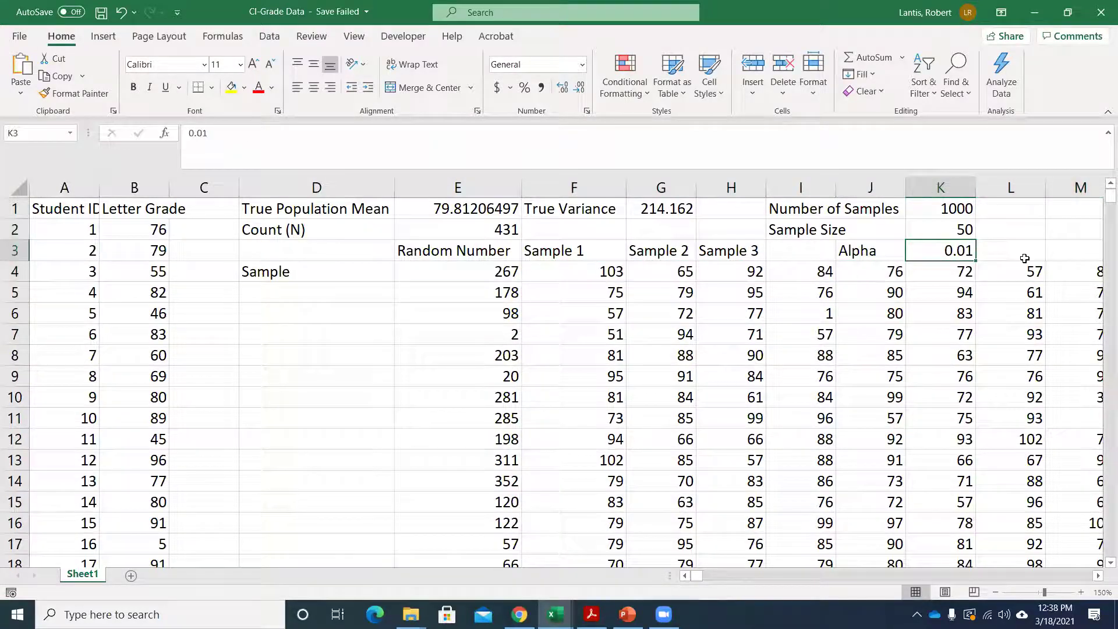
pyautogui.write('.1')
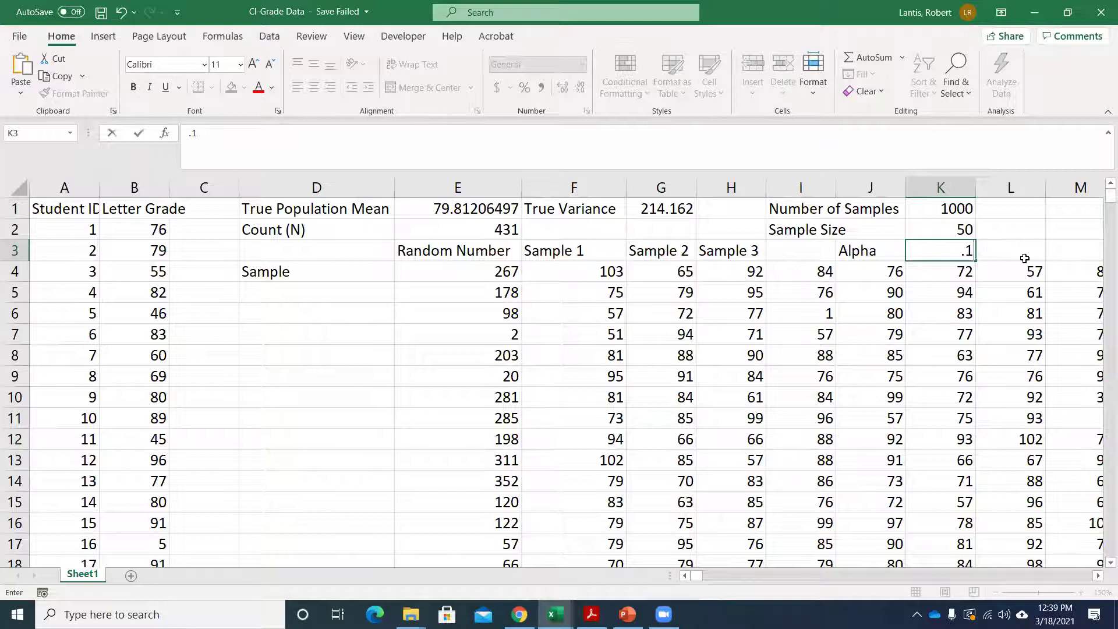
pyautogui.press('Return')
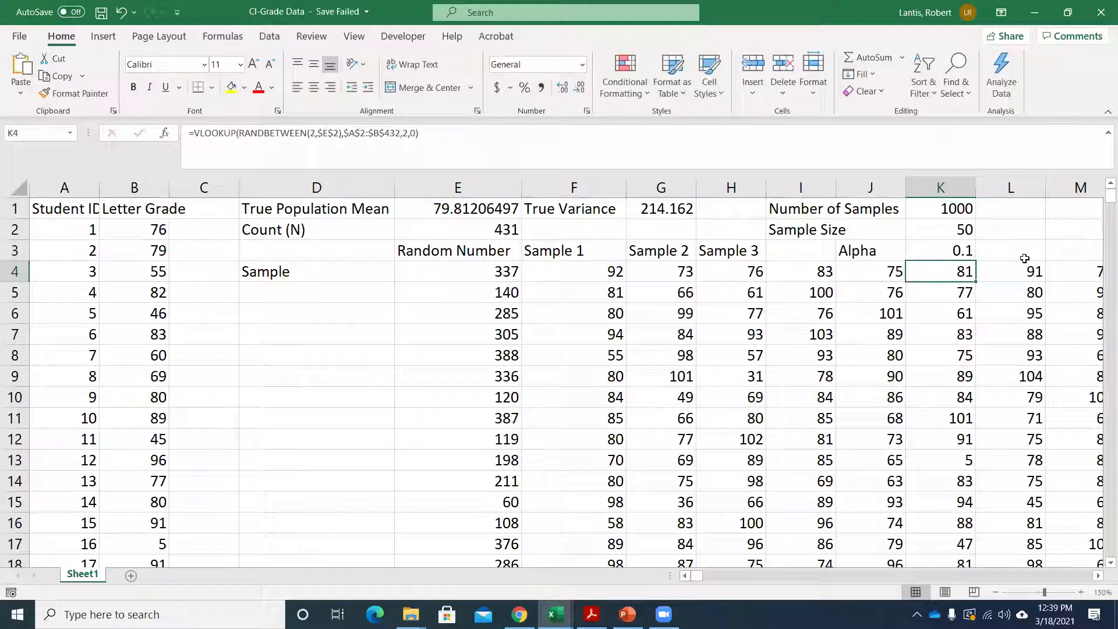
pyautogui.scroll(-9, 775, 332)
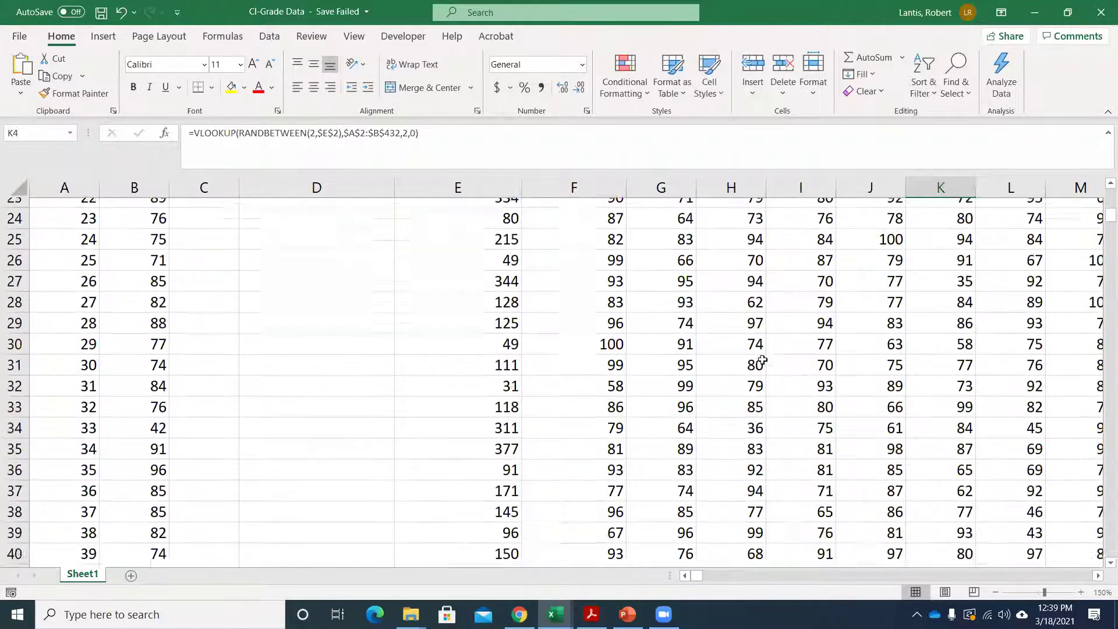
pyautogui.scroll(-6, 729, 378)
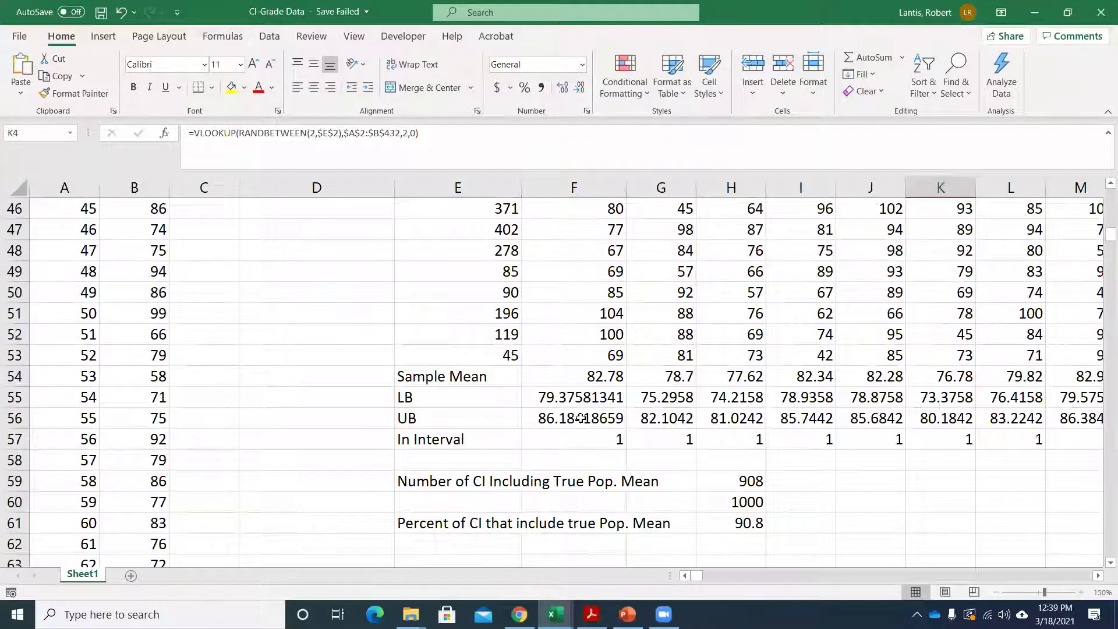
# Step: Inspect Sample 1's In Interval formula in F57 and compare its bounds with the True Population Mean in E1
pyautogui.click(553, 437)
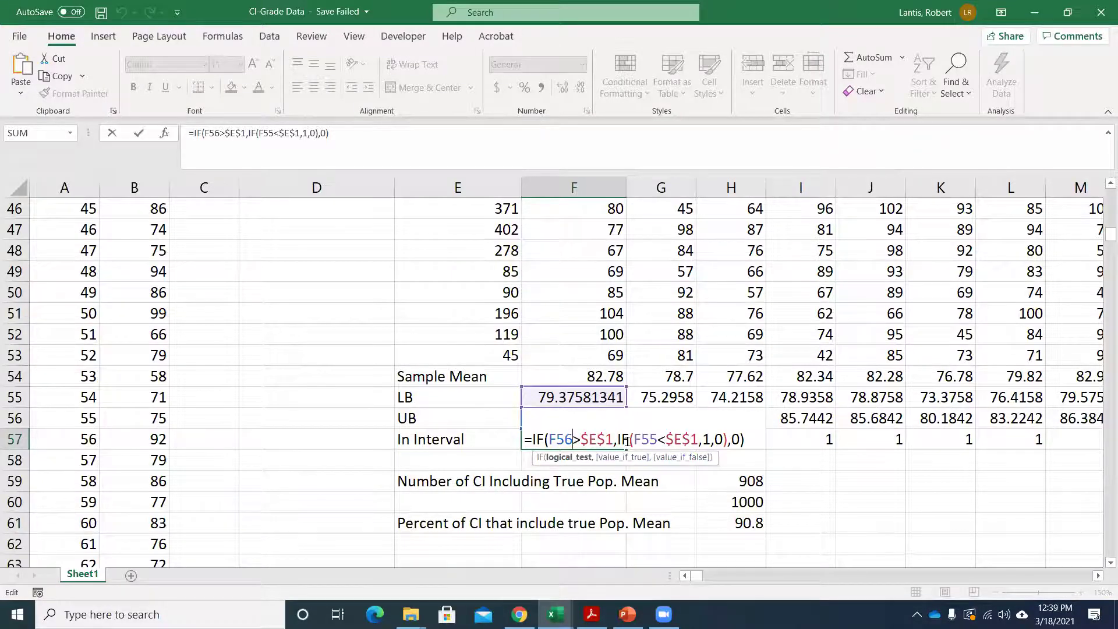
pyautogui.press('Return')
pyautogui.click(585, 440)
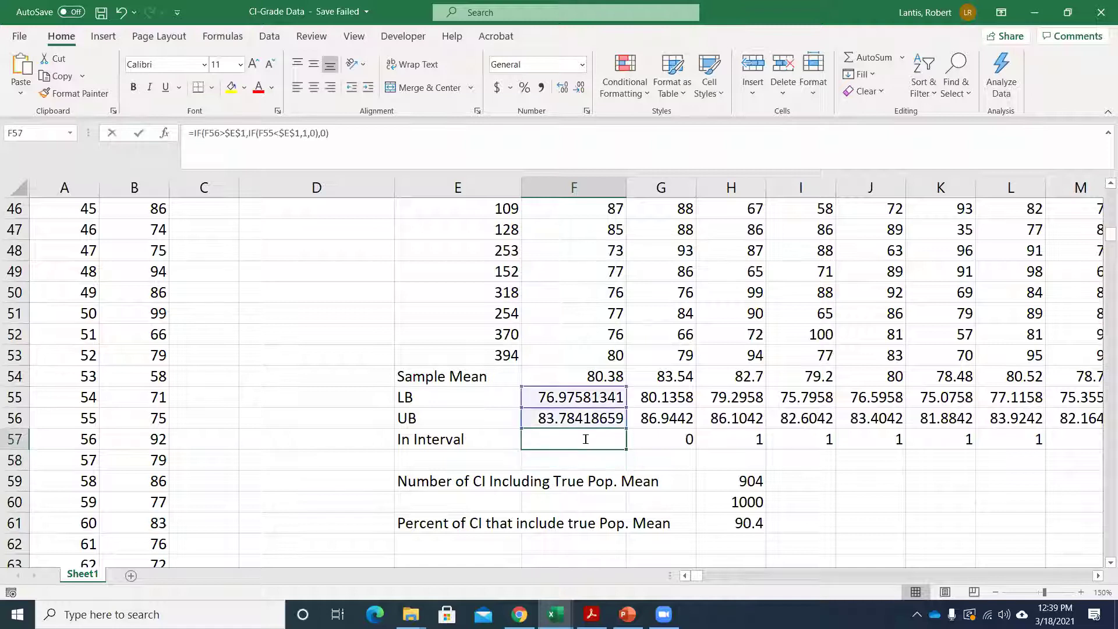
pyautogui.doubleClick(585, 440)
pyautogui.press('Return')
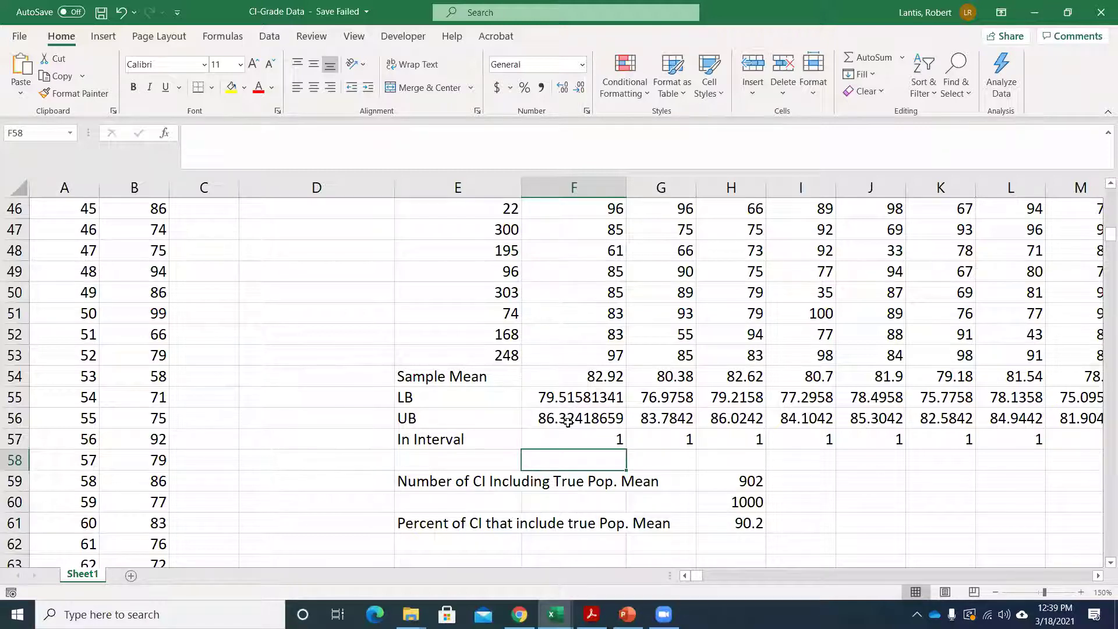
pyautogui.scroll(15, 334, 379)
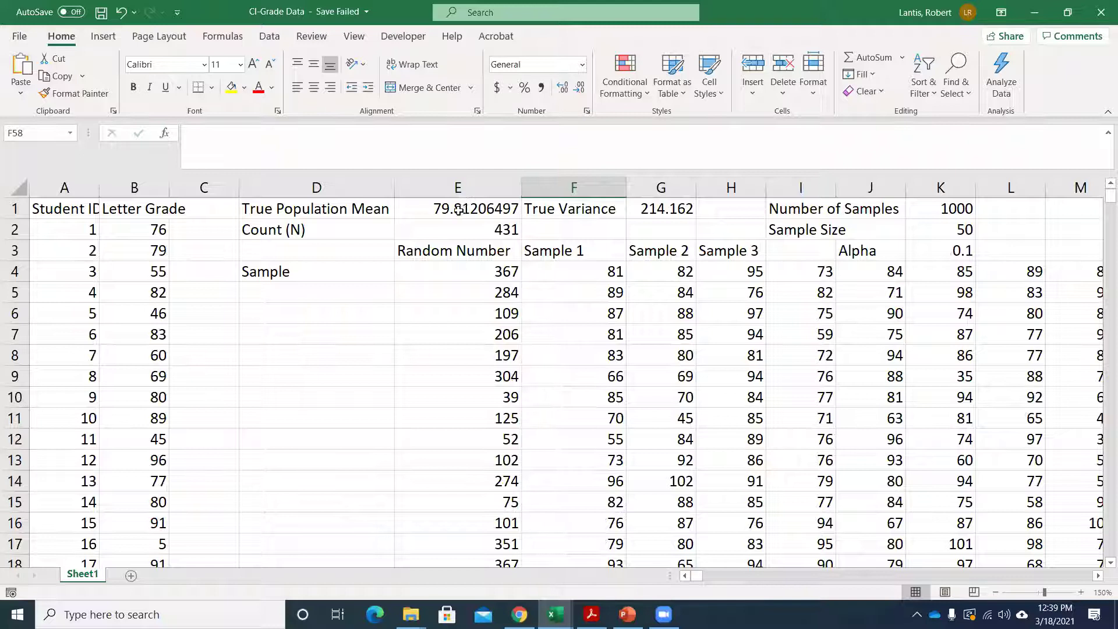
pyautogui.scroll(-15, 527, 390)
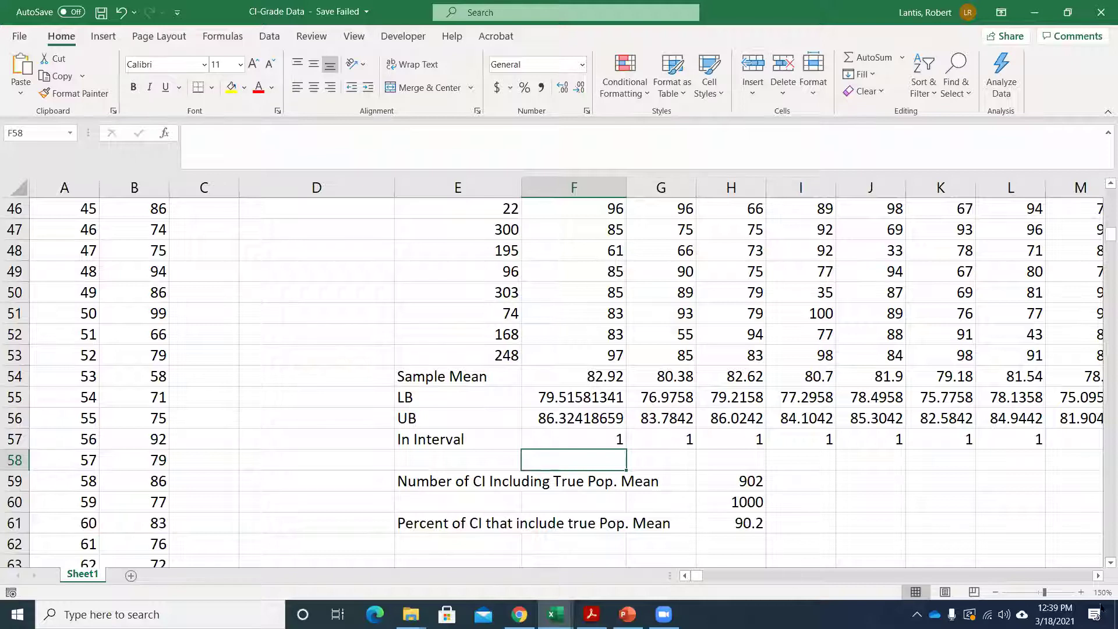
# Step: Find the sample in column AB whose interval misses the true mean and examine its bounds in AB55:AB56 and its In Interval formula in AB57
pyautogui.click(1098, 576)
pyautogui.moveTo(1097, 576); pyautogui.dragTo(1098, 576)
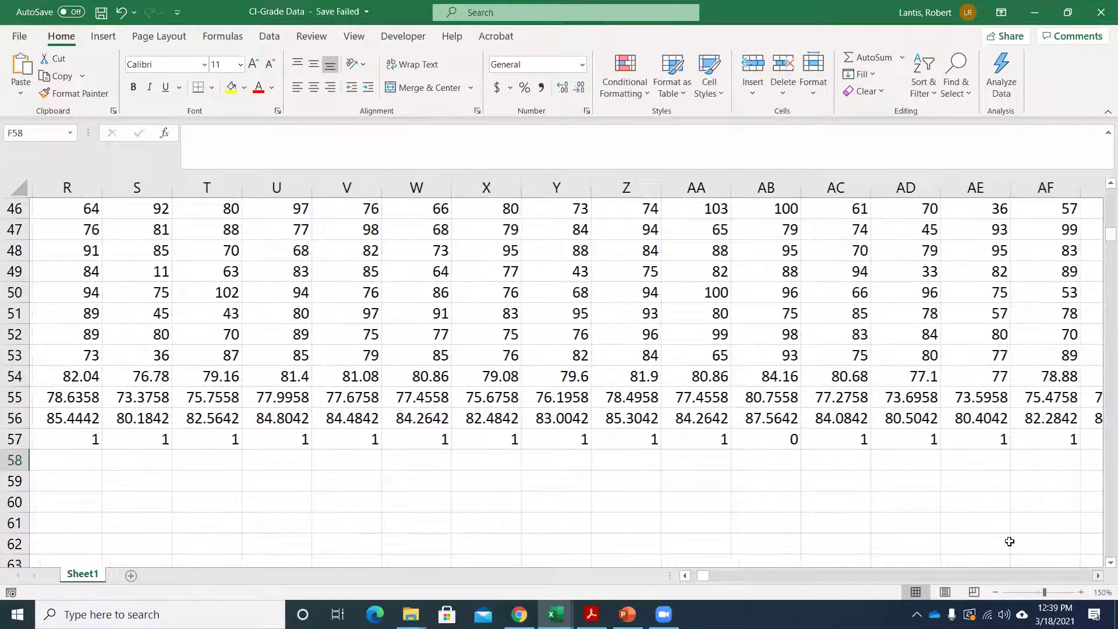
pyautogui.moveTo(769, 397); pyautogui.dragTo(769, 418)
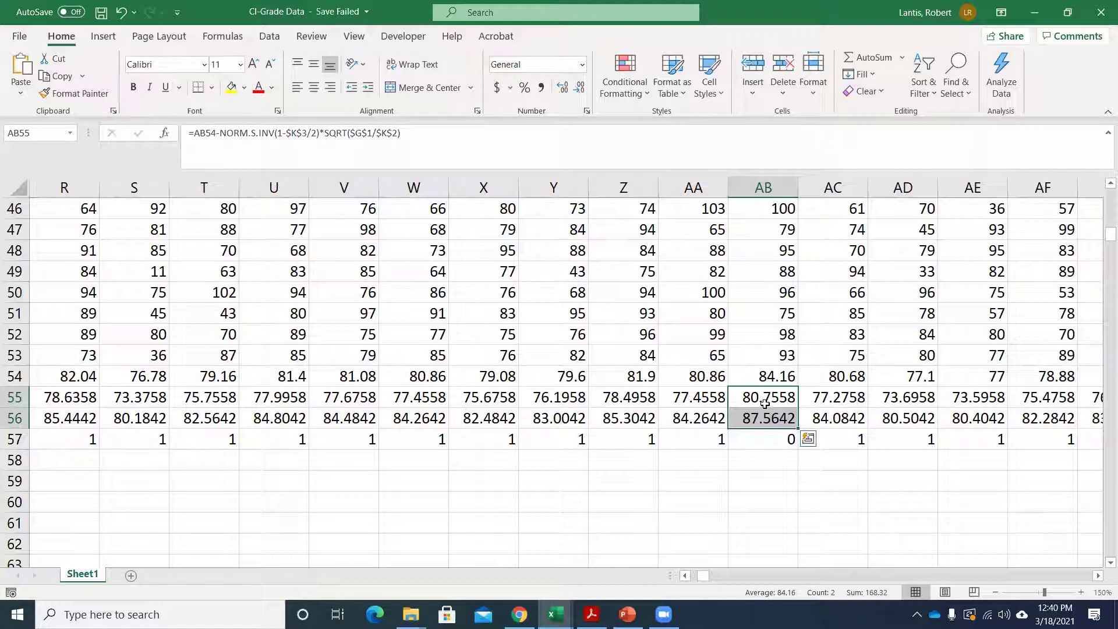
pyautogui.click(764, 440)
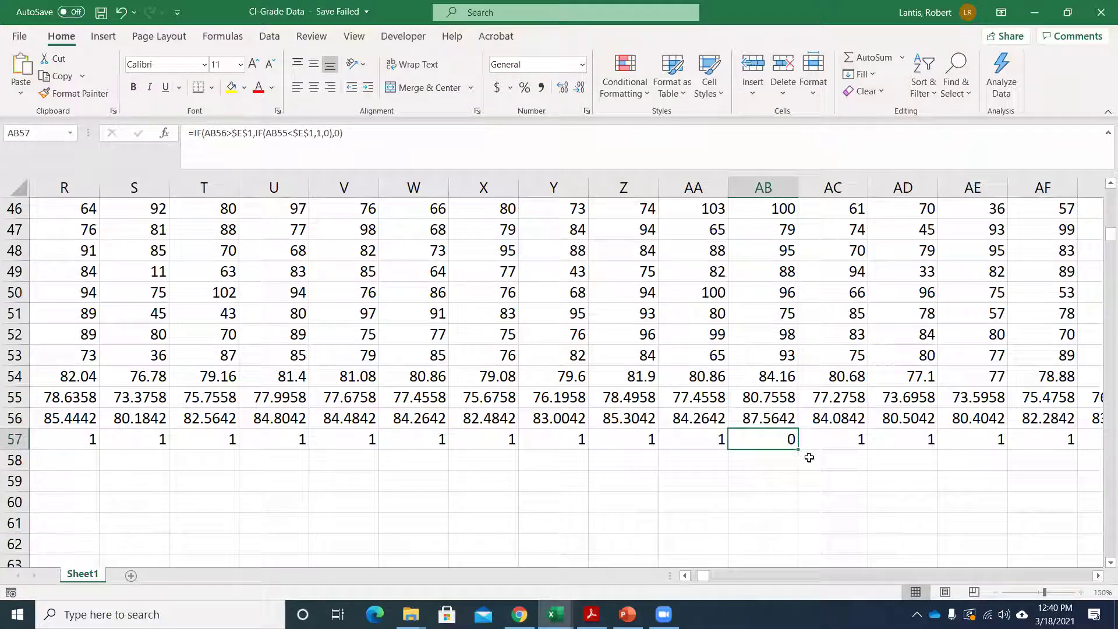
pyautogui.moveTo(704, 577); pyautogui.dragTo(687, 575)
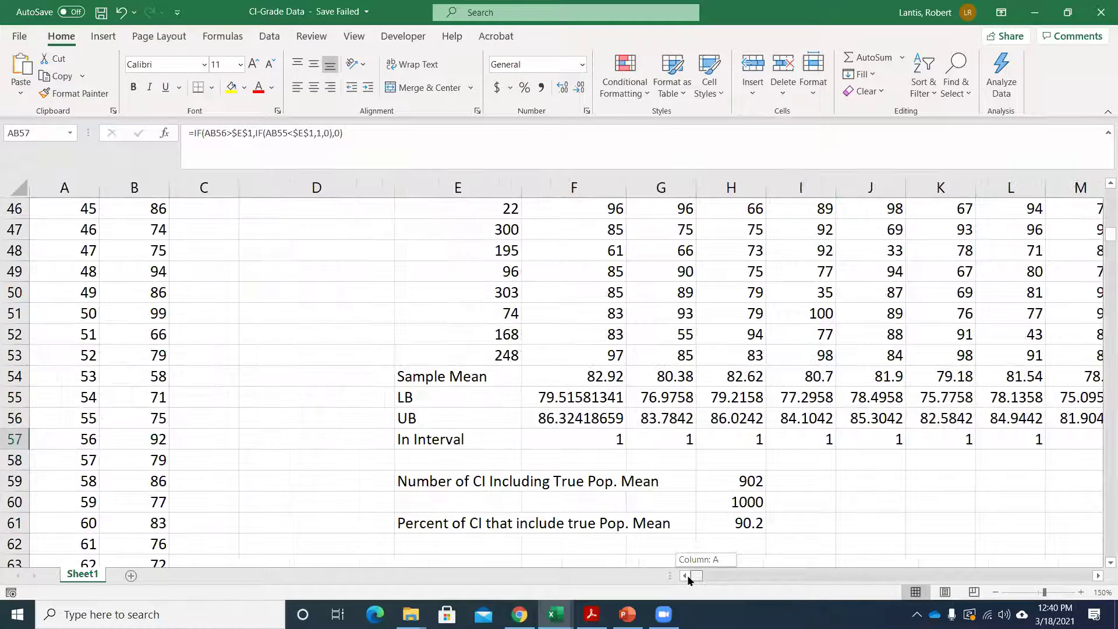
# Step: Check Sample 1's In Interval cell F57 and the Alpha value in K3
pyautogui.click(609, 441)
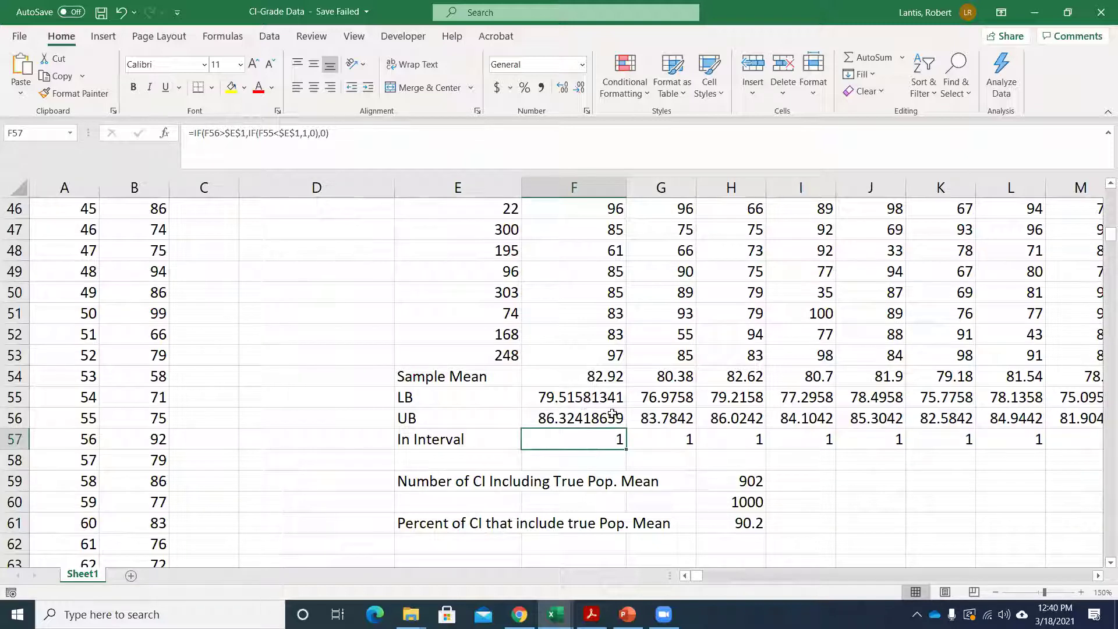
pyautogui.scroll(10, 781, 441)
pyautogui.scroll(5, 755, 495)
pyautogui.click(948, 257)
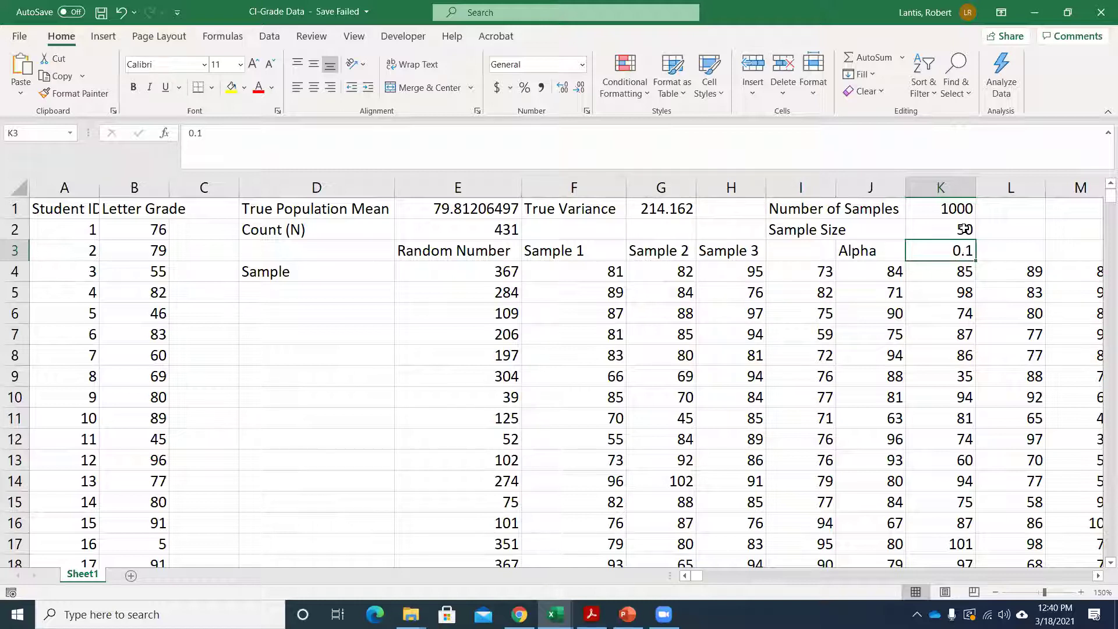
# Step: Inspect the SUM formula in H59 that totals the intervals including the true population mean
pyautogui.scroll(-16, 851, 300)
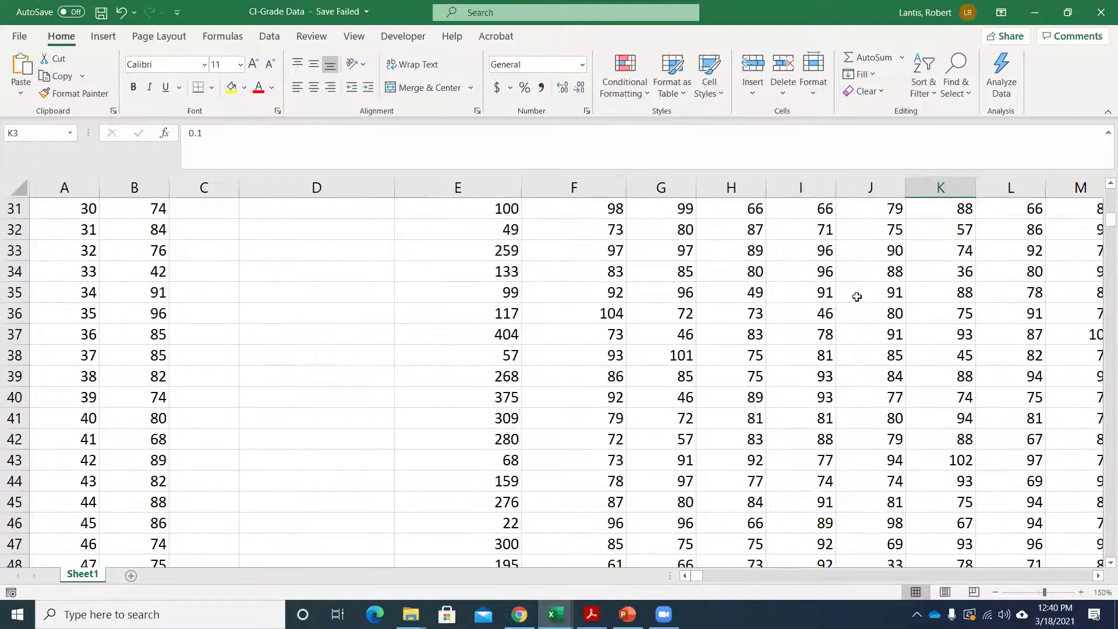
pyautogui.doubleClick(743, 418)
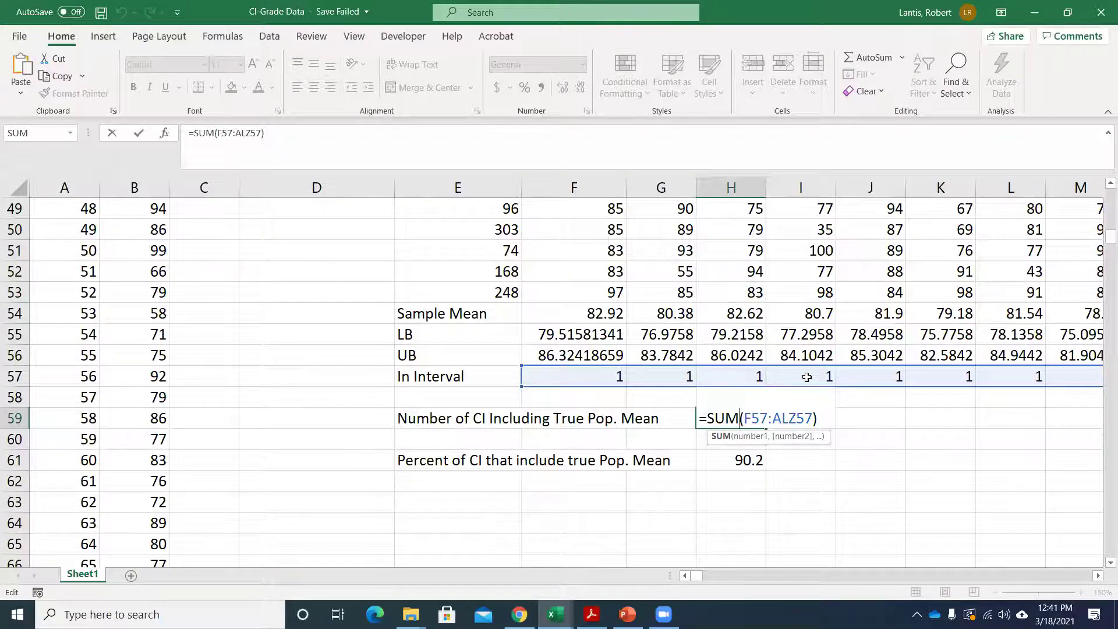
pyautogui.press('Return')
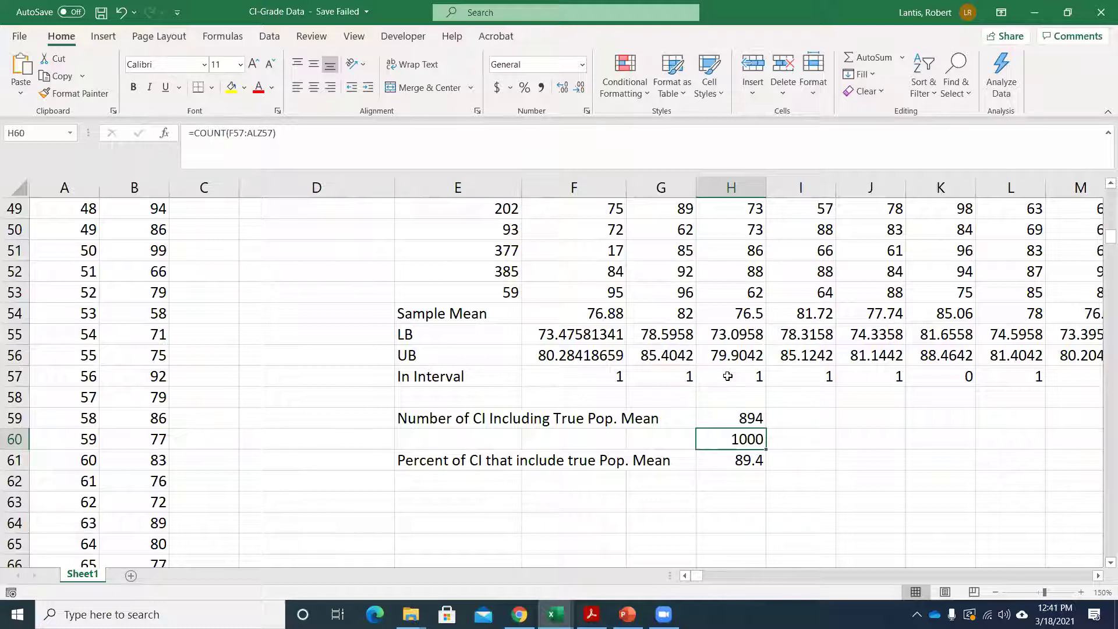
# Step: Recalculate the sheet repeatedly from blank cells in column J to redraw the random samples and compare the percentage in H61 each time
pyautogui.doubleClick(859, 456)
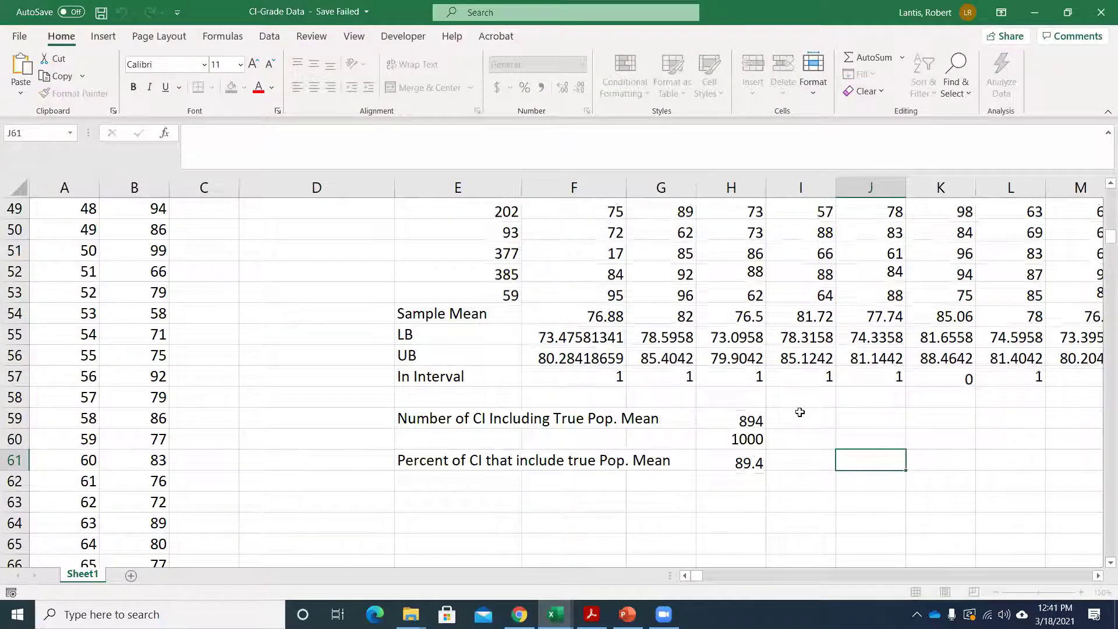
pyautogui.press('Return')
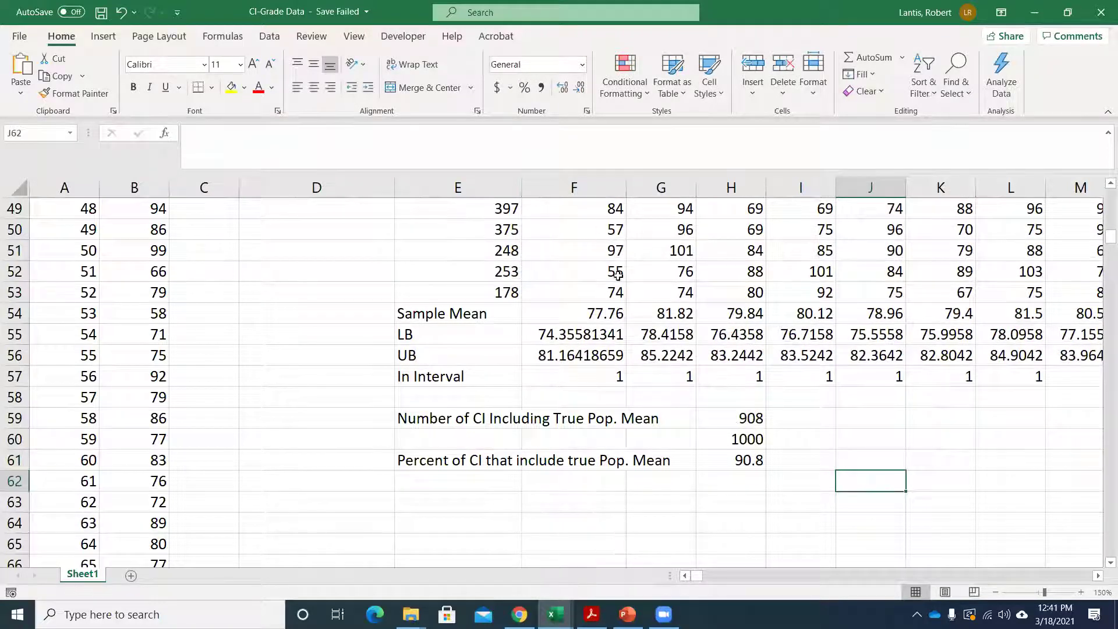
pyautogui.doubleClick(865, 449)
pyautogui.press('Return')
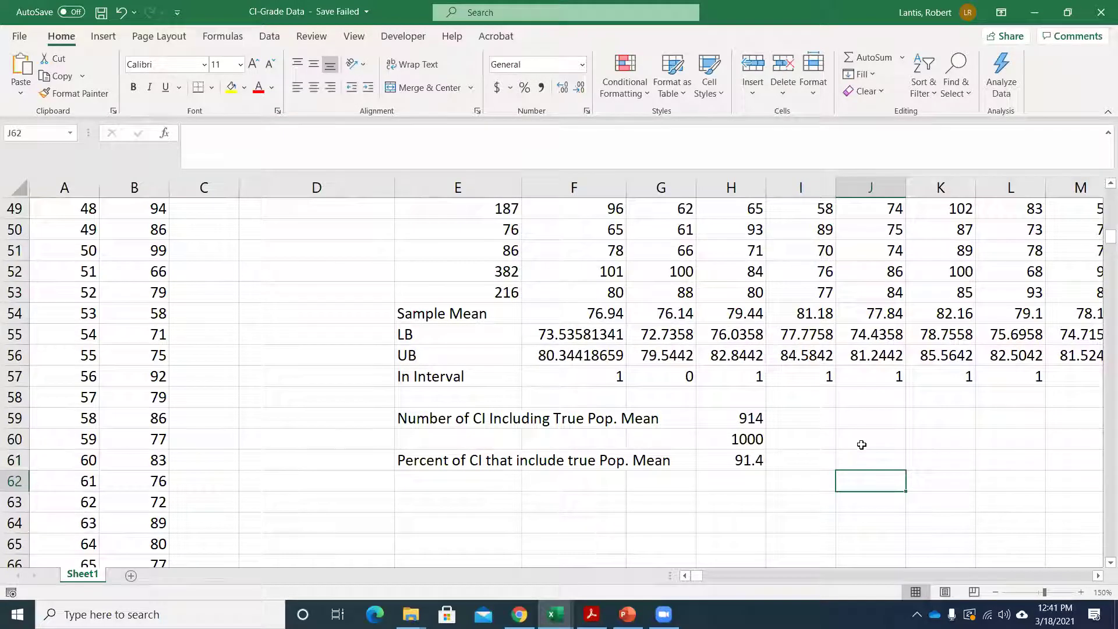
pyautogui.click(866, 450)
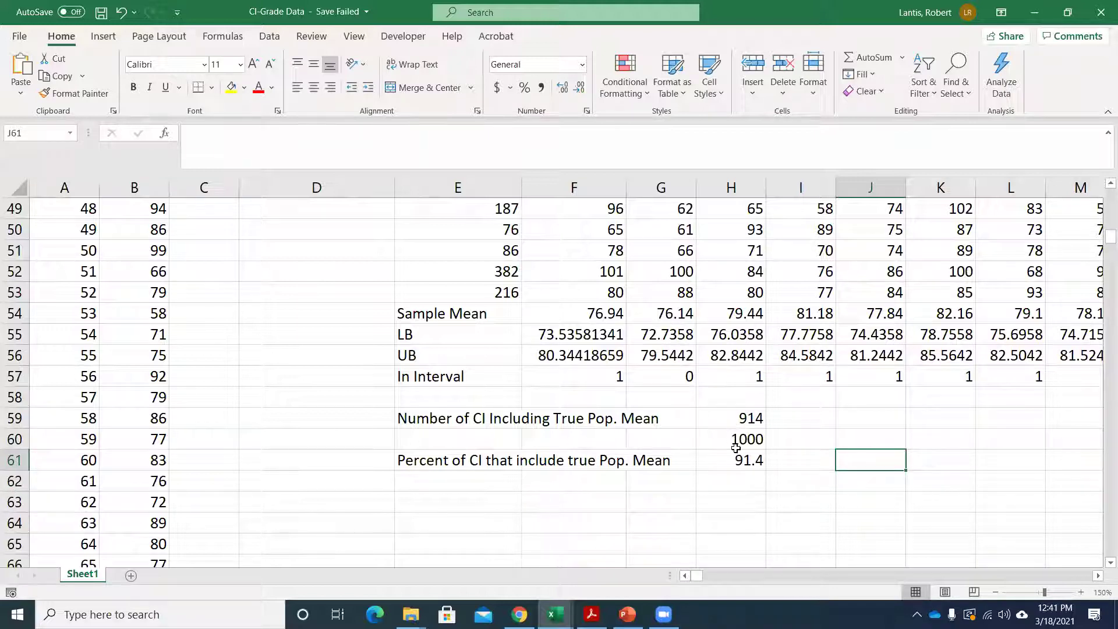
pyautogui.doubleClick(881, 453)
pyautogui.press('Return')
pyautogui.press('Up')
pyautogui.press('Up')
pyautogui.press('Up')
pyautogui.press('Down')
pyautogui.press('Down')
pyautogui.doubleClick(871, 462)
pyautogui.press('Return')
pyautogui.click(902, 444)
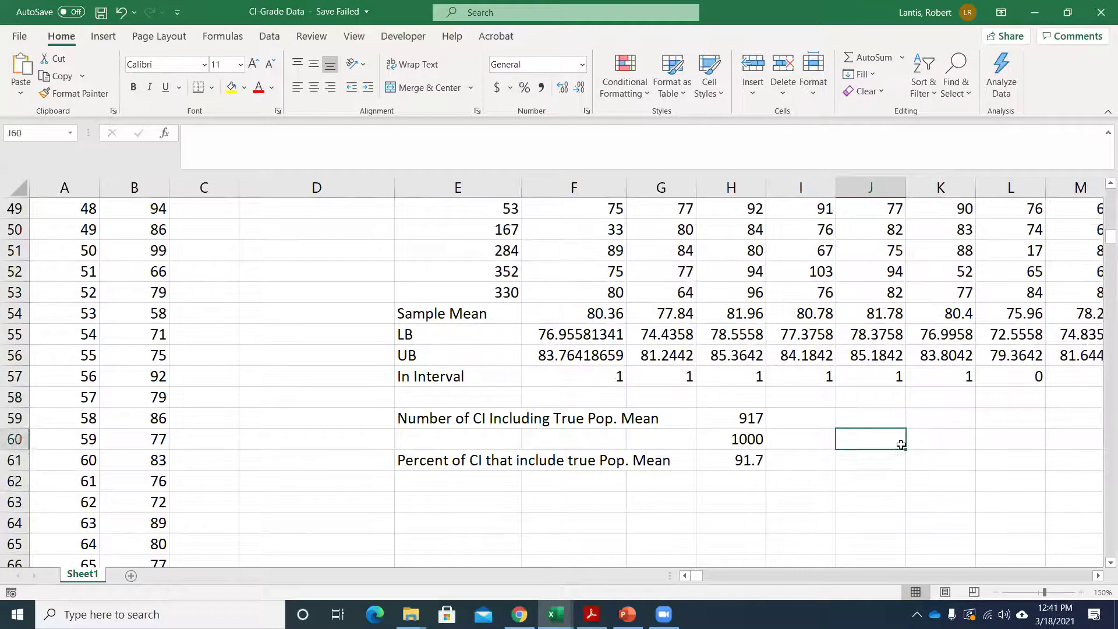
pyautogui.doubleClick(889, 438)
pyautogui.press('Return')
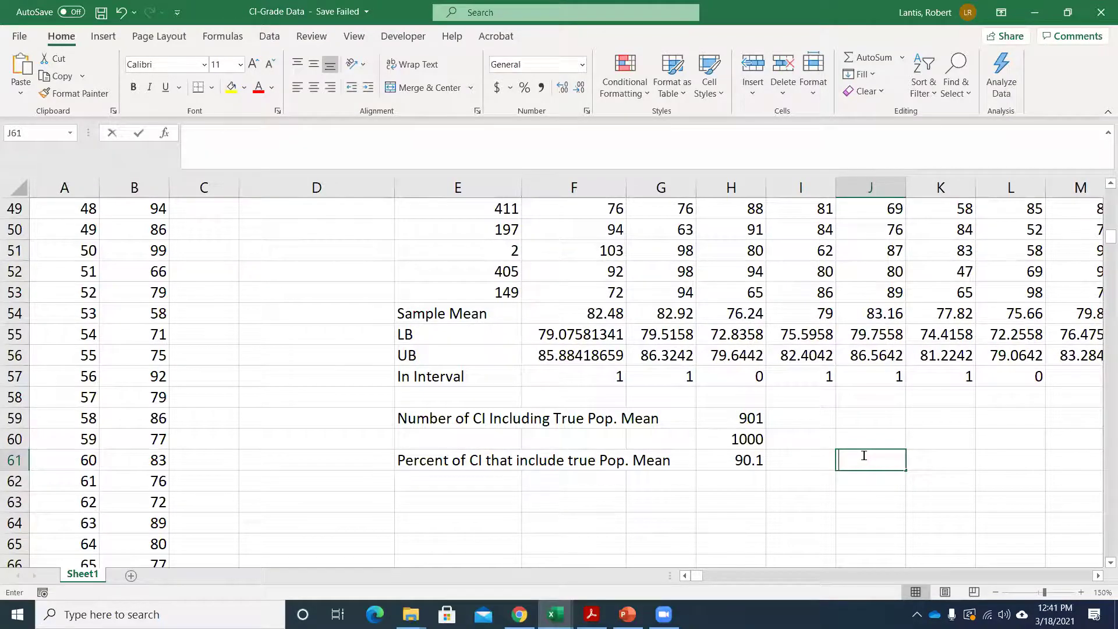
pyautogui.doubleClick(868, 456)
pyautogui.press('Return')
pyautogui.click(868, 456)
pyautogui.doubleClick(868, 457)
pyautogui.press('Return')
pyautogui.click(850, 436)
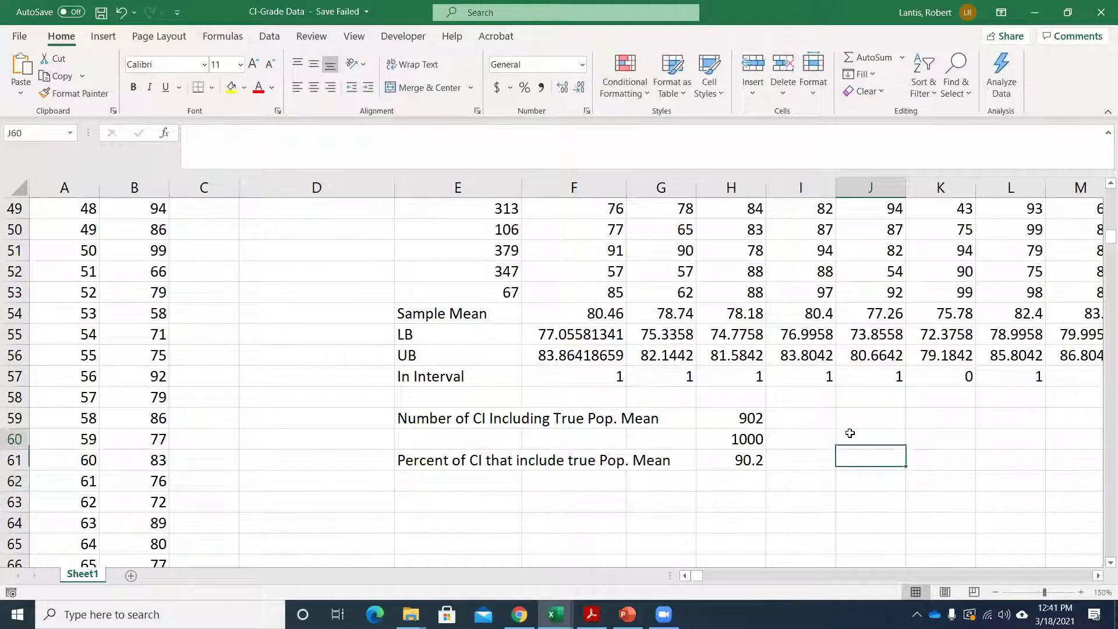
pyautogui.press('Return')
pyautogui.click(860, 441)
pyautogui.doubleClick(859, 441)
pyautogui.press('Return')
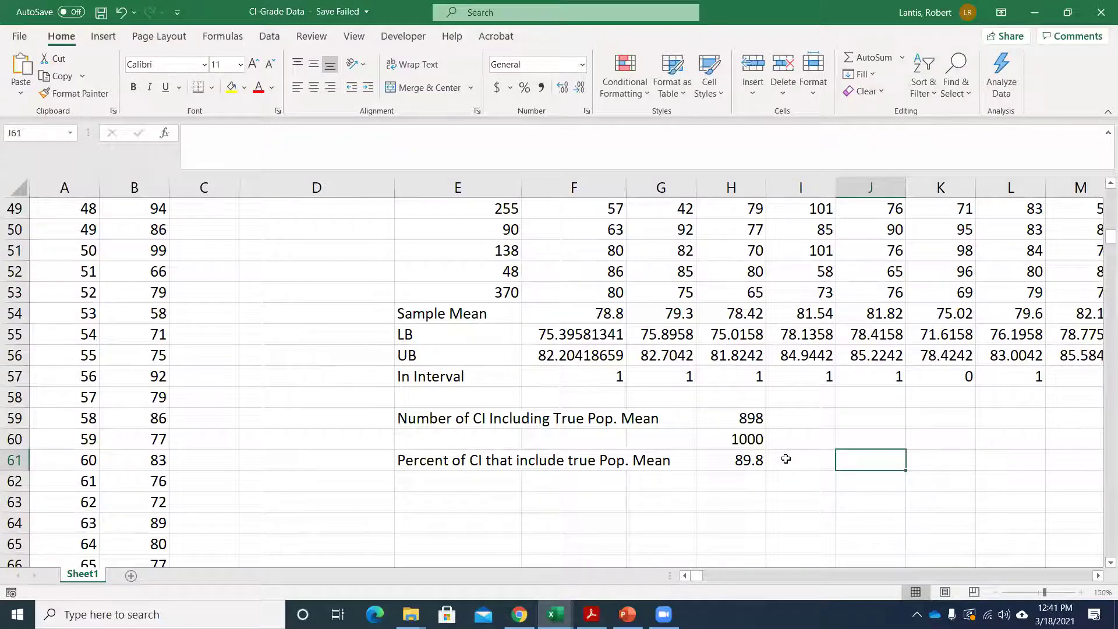
# Step: Compare the Alpha value in K3 with the percentage of intervals including the true mean in H61
pyautogui.scroll(16, 744, 395)
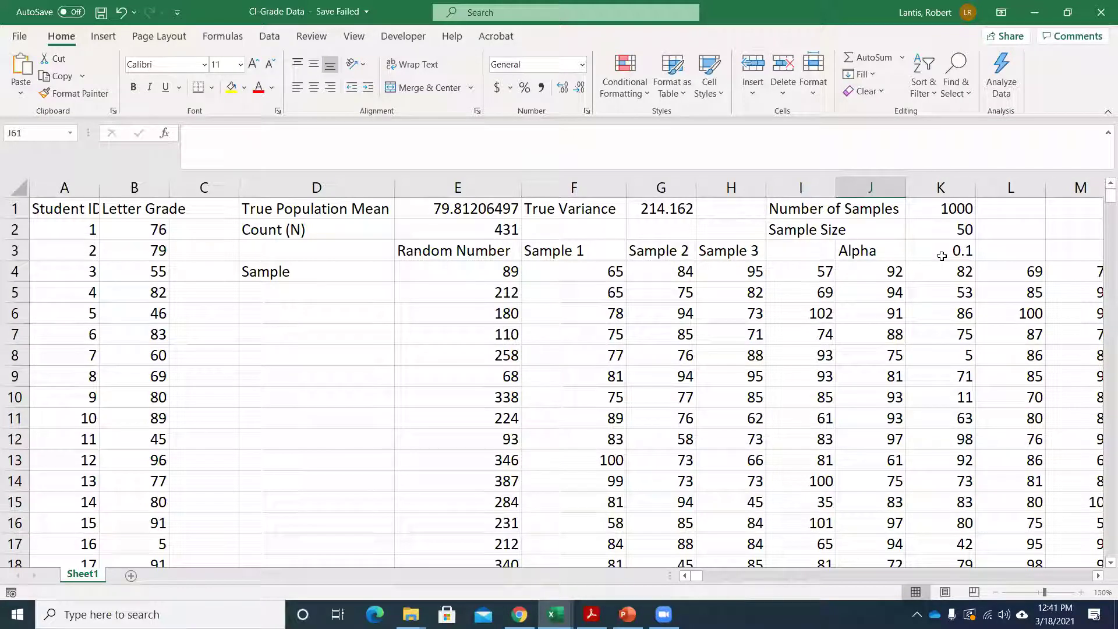
pyautogui.scroll(-14, 900, 309)
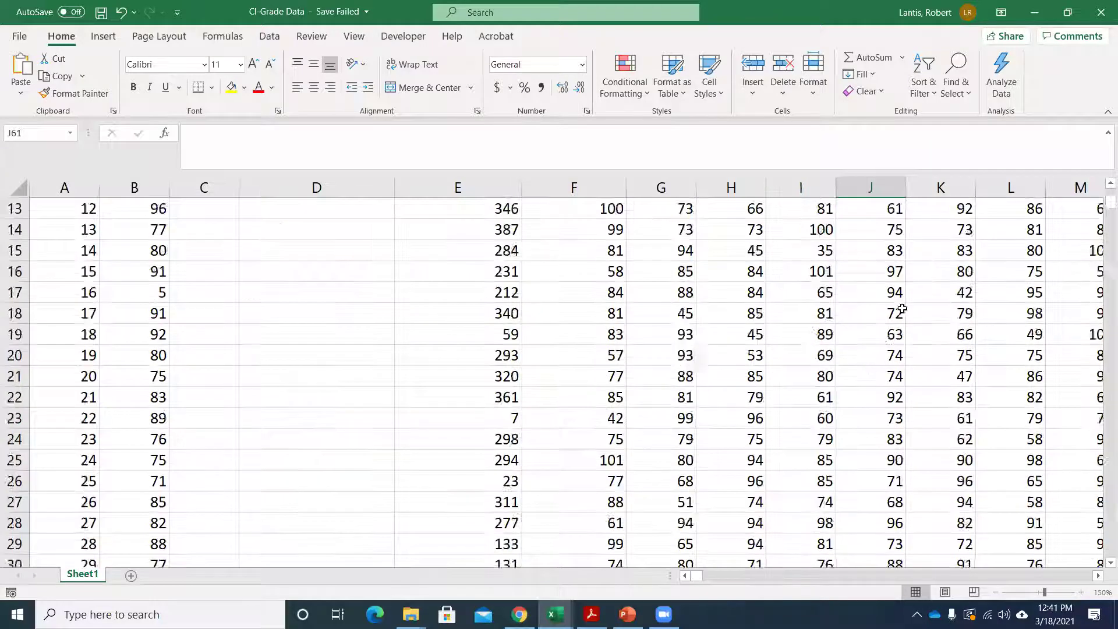
pyautogui.scroll(-2, 820, 422)
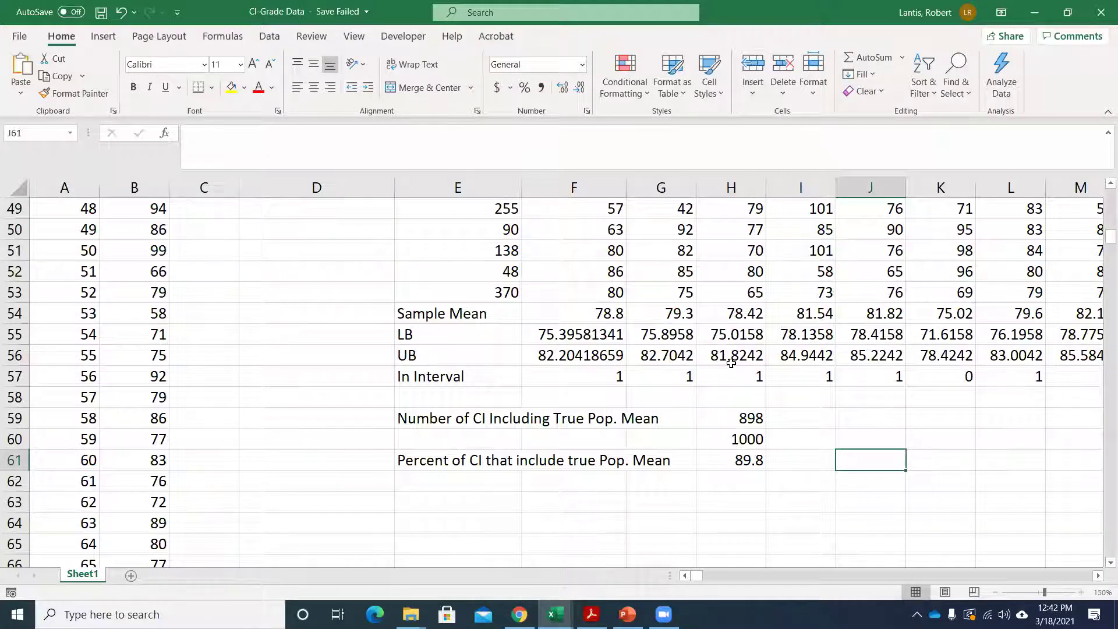
# Step: Set Alpha in K3 to 0.01 and return to the confidence interval results, selecting a blank cell in column J beside them
pyautogui.scroll(16, 822, 449)
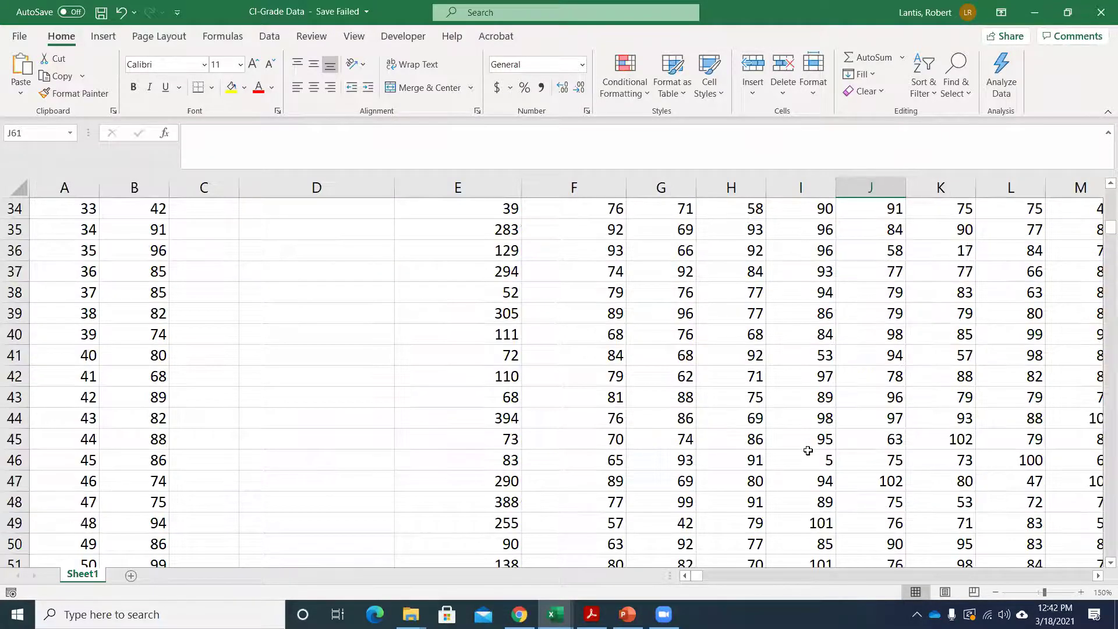
pyautogui.click(956, 250)
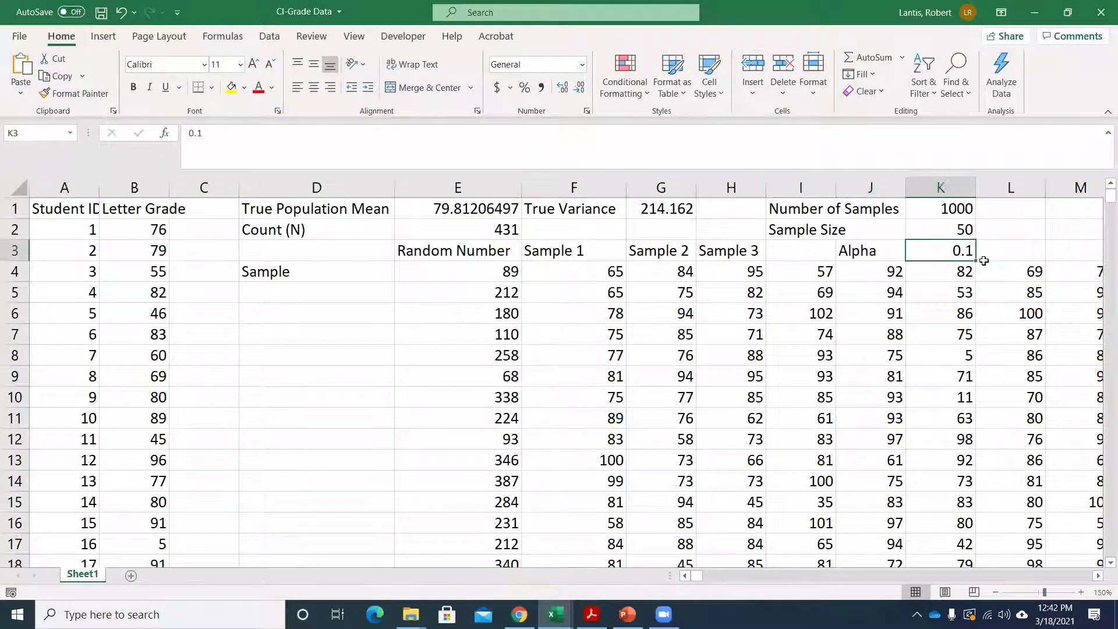
pyautogui.write('.01')
pyautogui.press('Return')
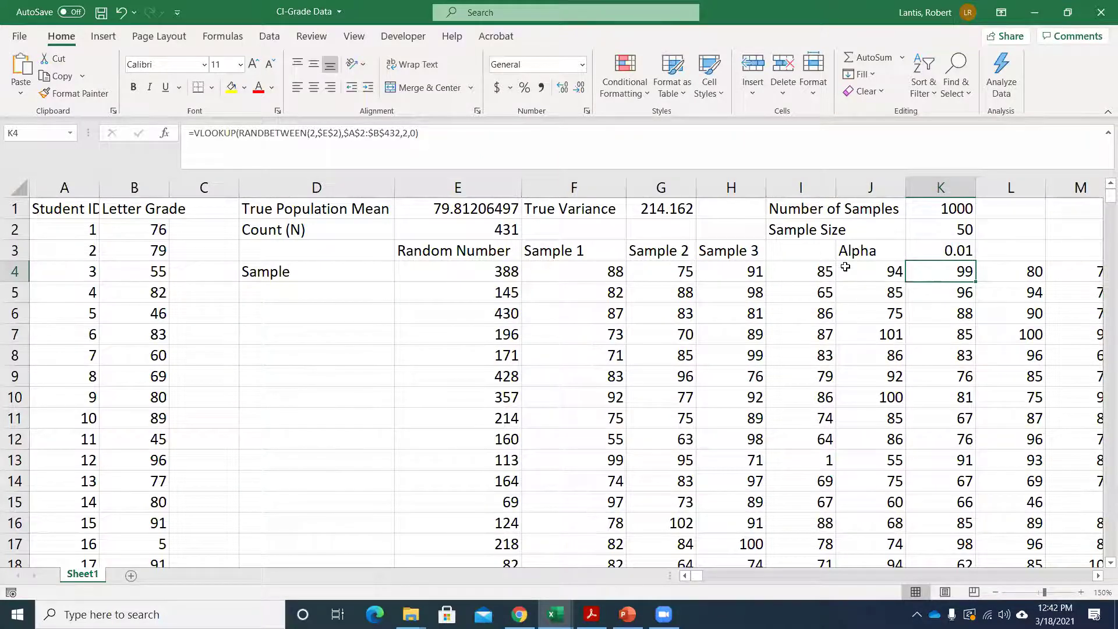
pyautogui.scroll(-17, 844, 342)
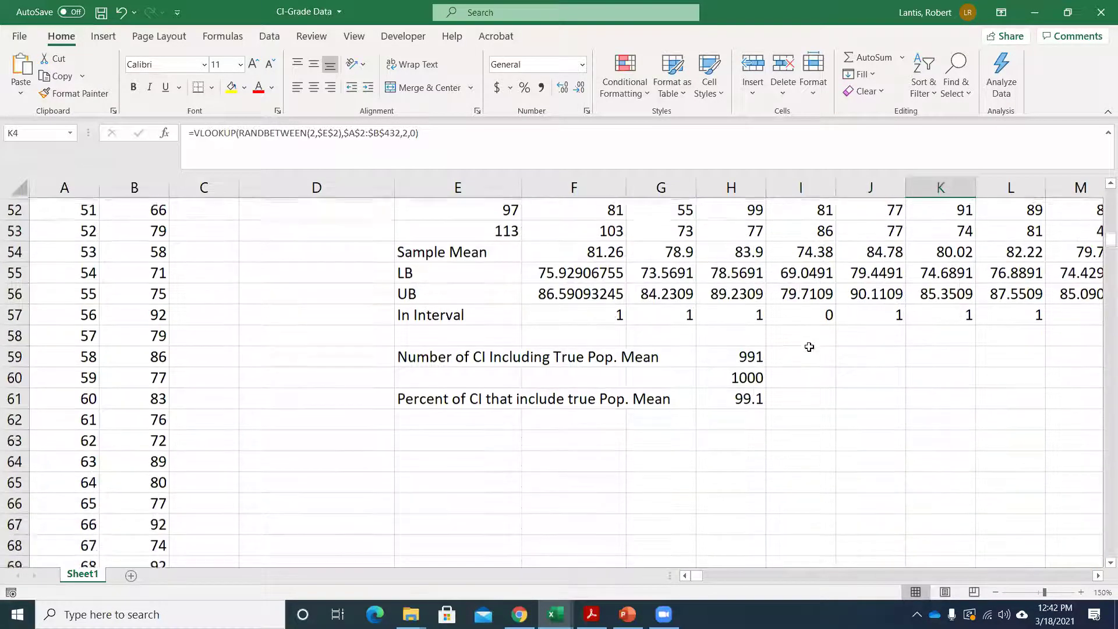
pyautogui.click(848, 390)
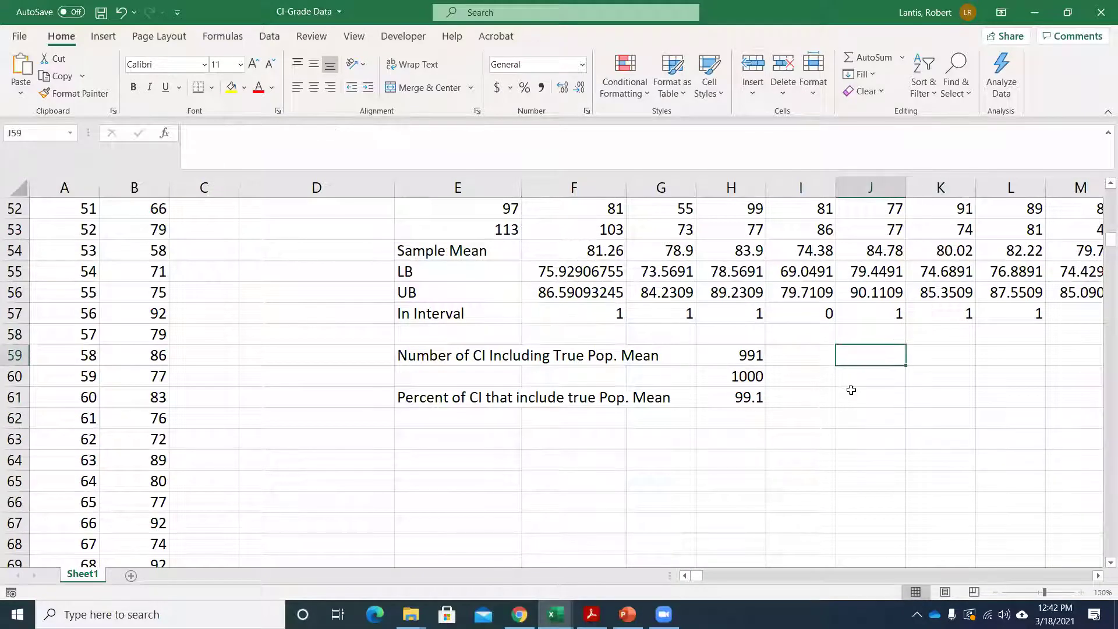
# Step: Redraw the random samples from blank cells in column J with Alpha at 0.01 and check the percentage in H61
pyautogui.click(852, 389)
pyautogui.click(864, 405)
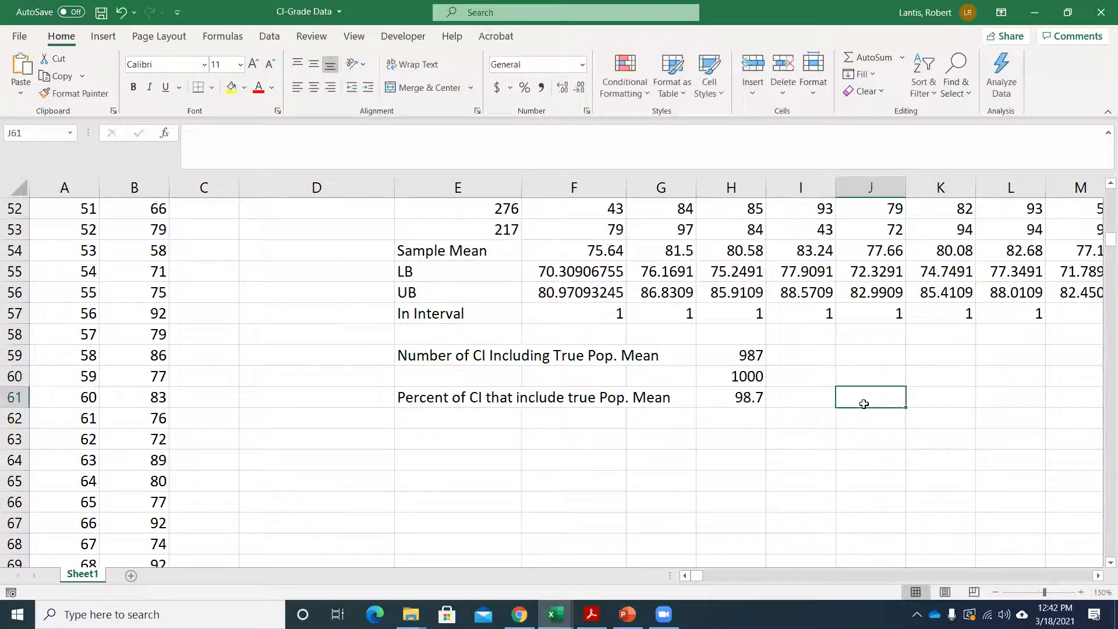
pyautogui.press('Return')
pyautogui.press('Return')
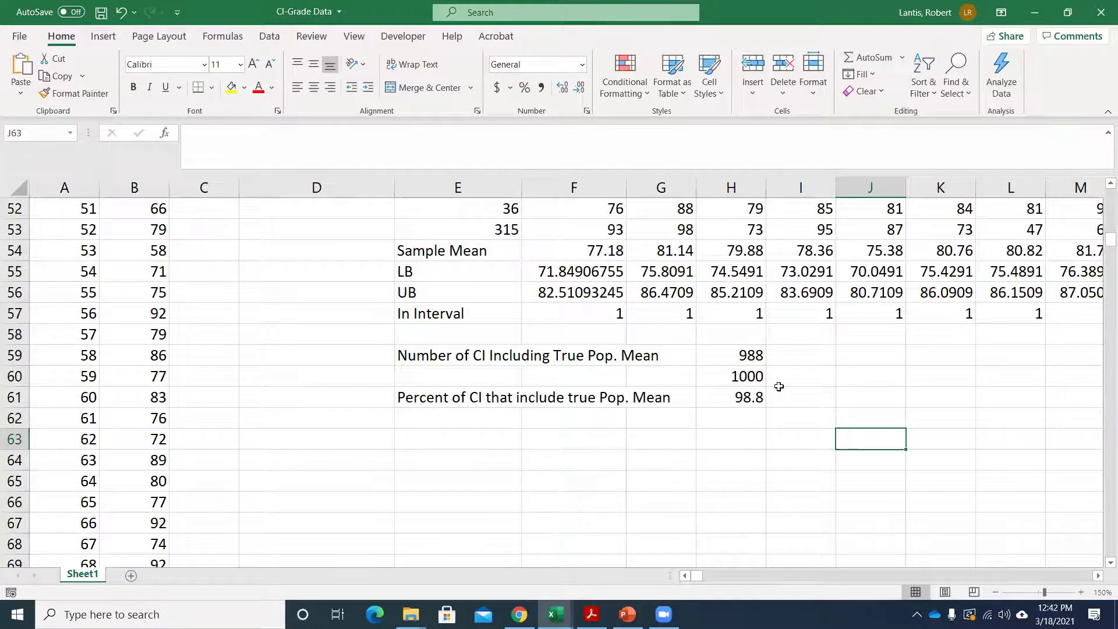
# Step: Review the sample parameters in rows 1 to 3, then select Sample 1's mean, lower bound and upper bound in F54:F56
pyautogui.scroll(1, 763, 381)
pyautogui.scroll(1, 755, 388)
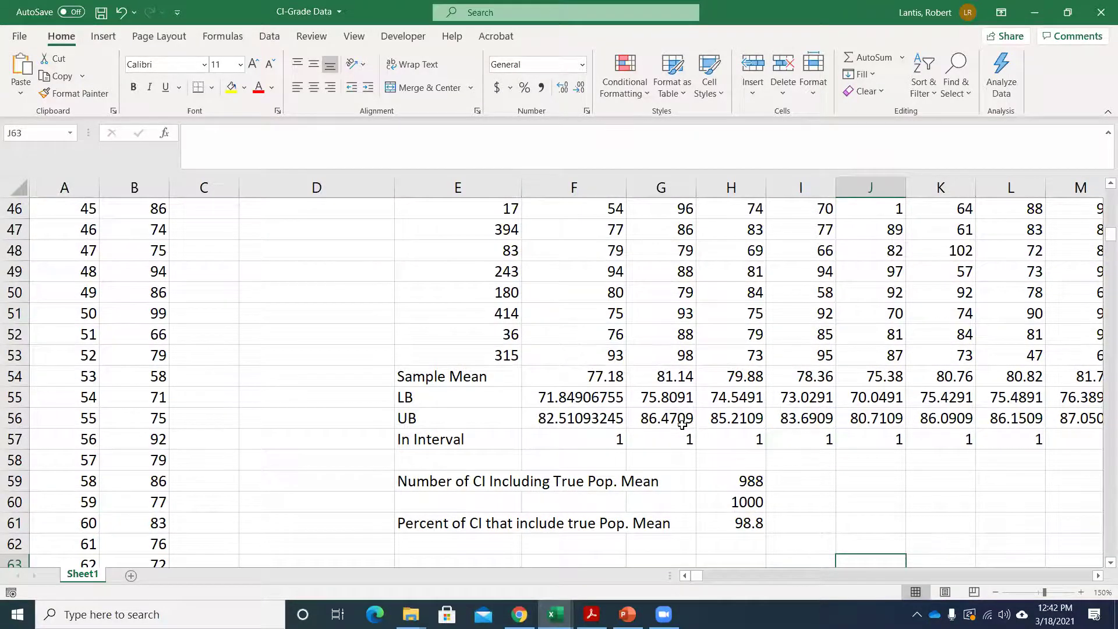
pyautogui.scroll(15, 682, 424)
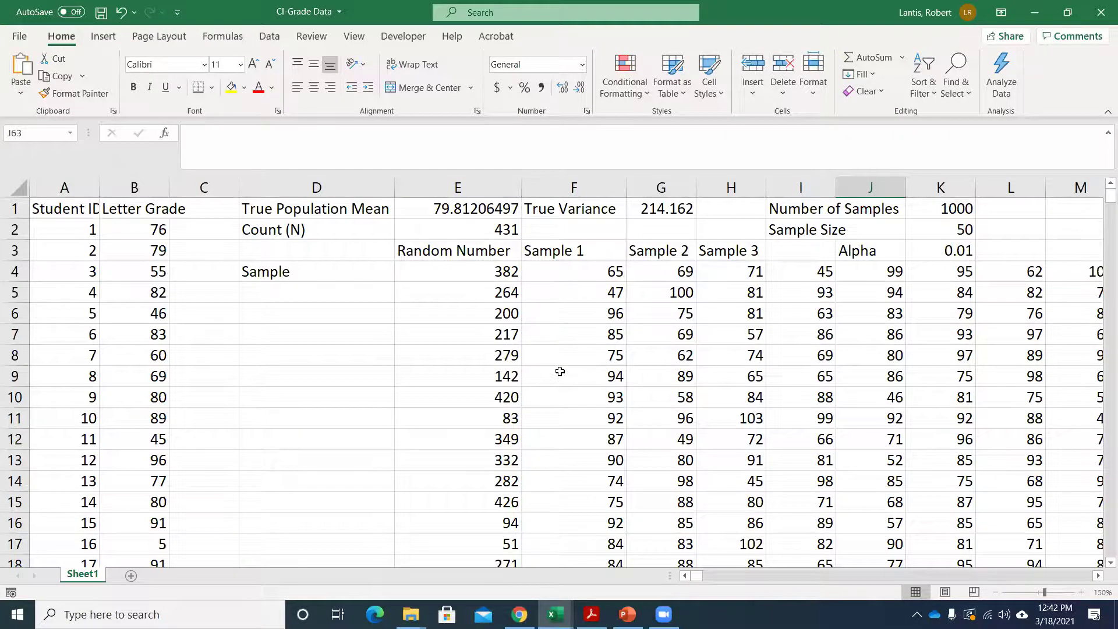
pyautogui.scroll(-10, 565, 373)
pyautogui.scroll(-6, 591, 442)
pyautogui.moveTo(594, 313); pyautogui.dragTo(590, 357)
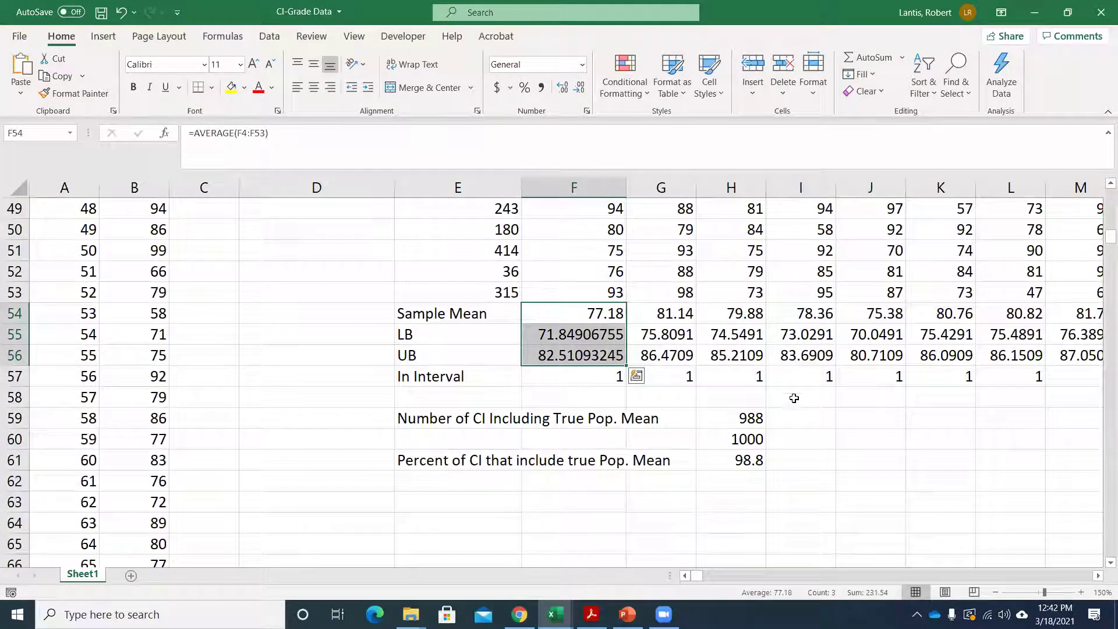
# Step: Switch to the Week 9 Lecture presentation in PowerPoint and open slide 13, "The population proportion"
pyautogui.click(1035, 13)
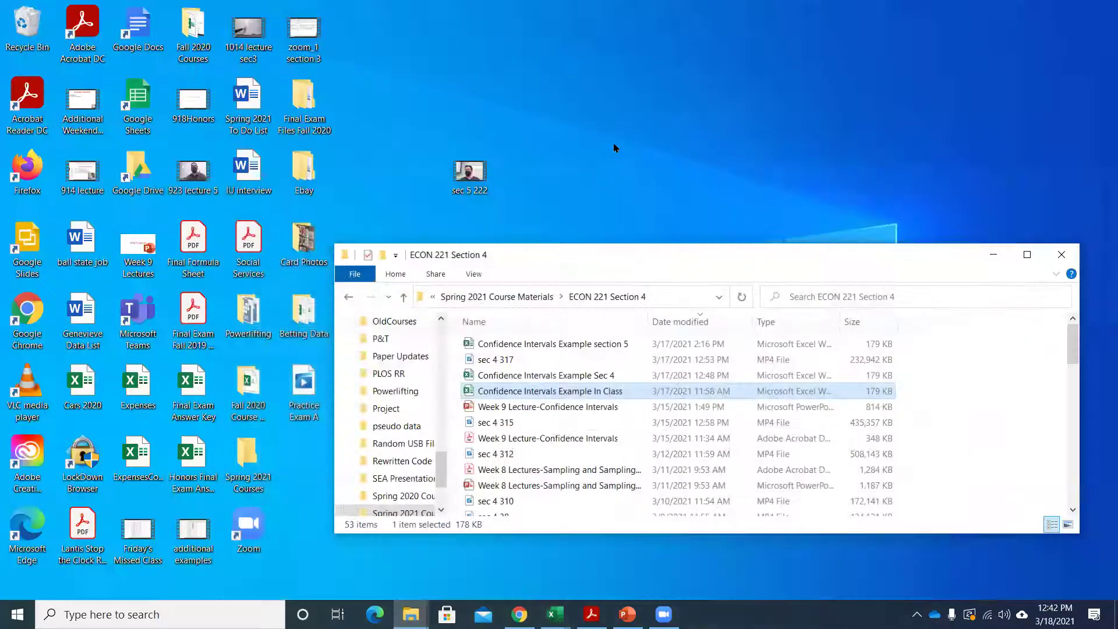
pyautogui.click(628, 615)
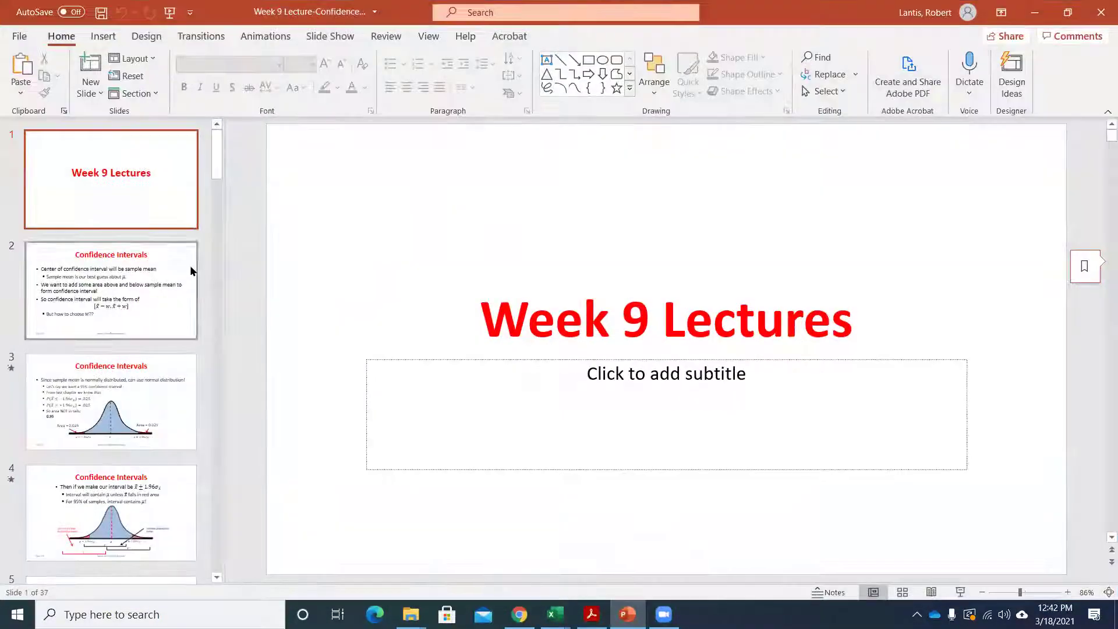
pyautogui.moveTo(219, 165); pyautogui.dragTo(208, 330)
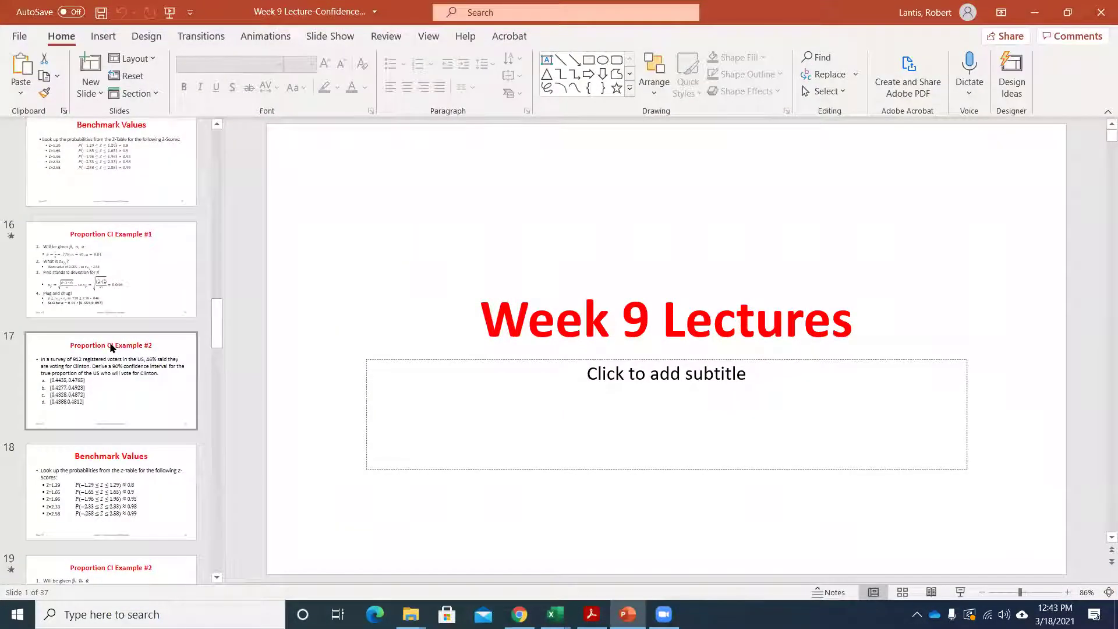
pyautogui.scroll(-2, 114, 373)
pyautogui.click(117, 387)
pyautogui.scroll(-3, 119, 394)
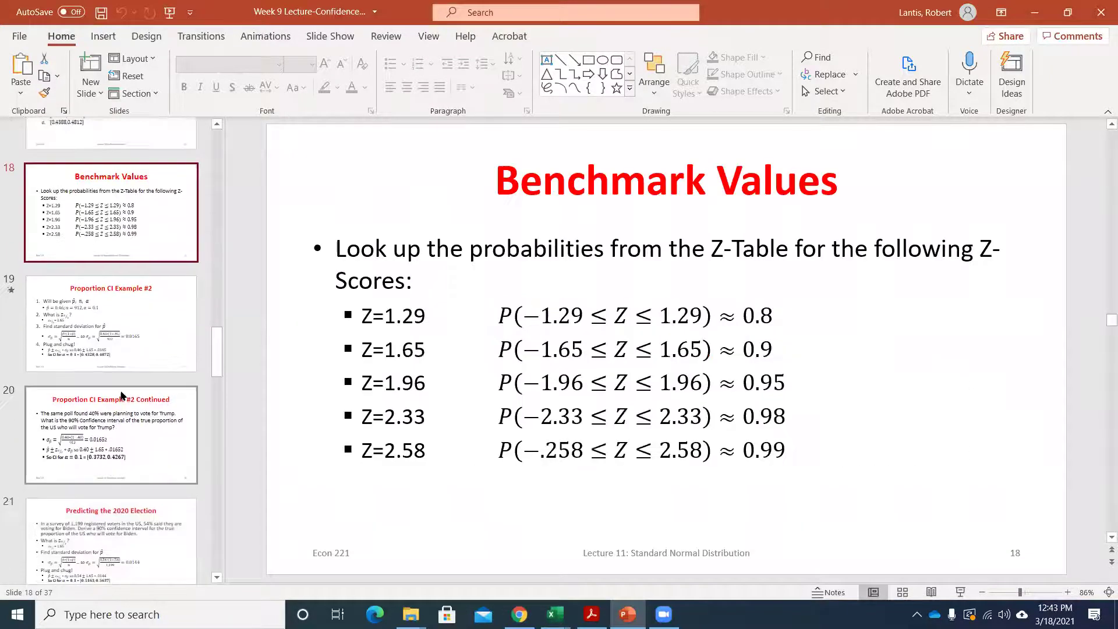
pyautogui.scroll(5, 121, 396)
pyautogui.scroll(5, 108, 274)
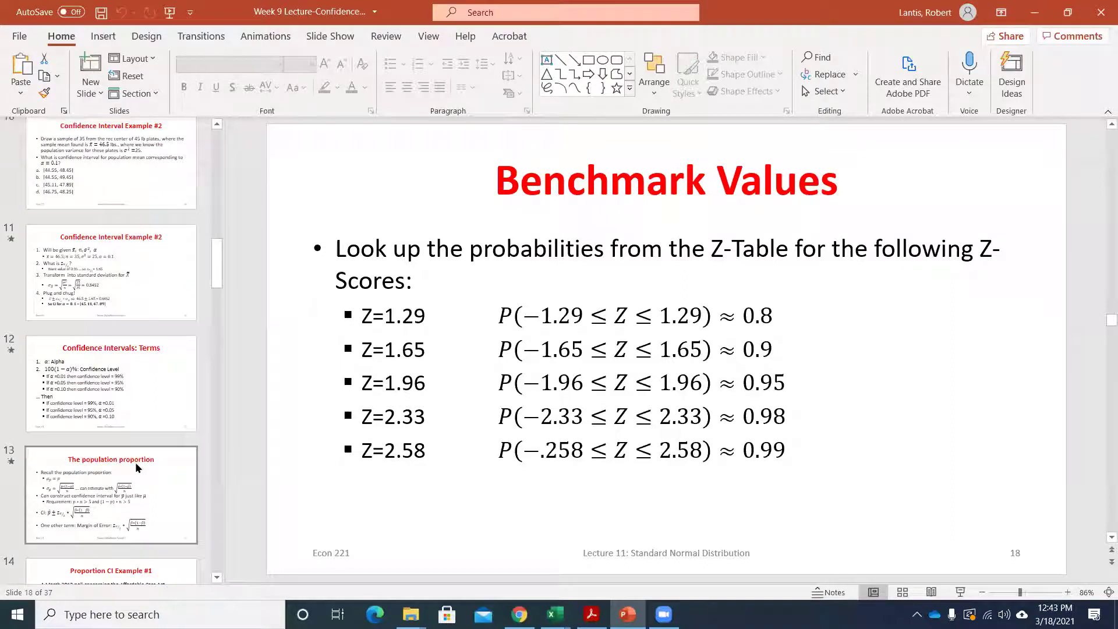
pyautogui.click(106, 463)
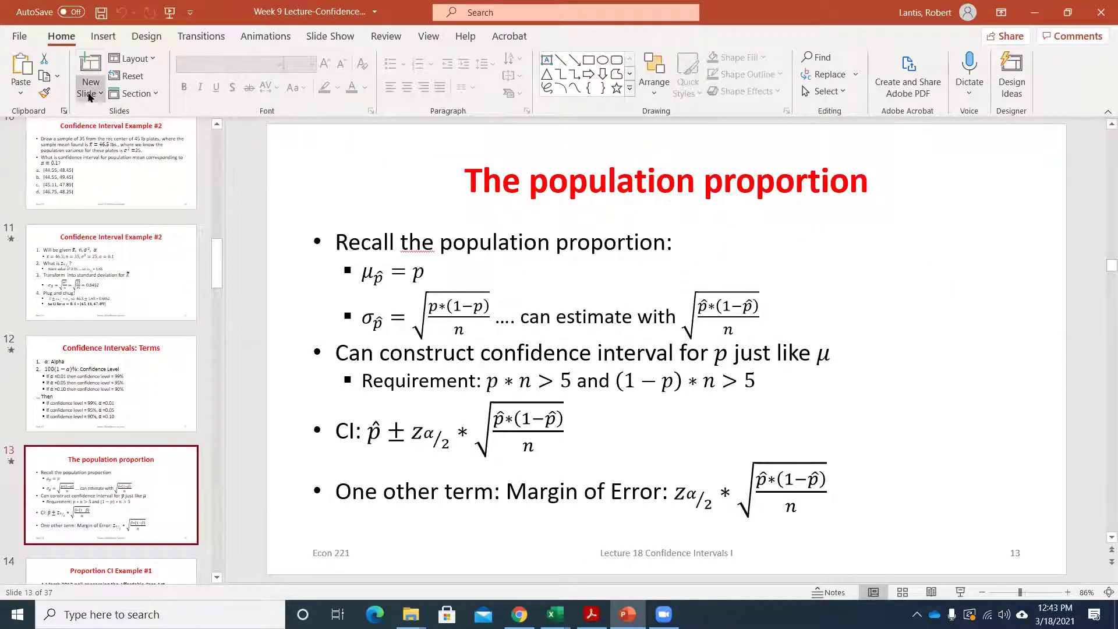
# Step: Start the slide show from the population proportion slide and reveal its first bullet
pyautogui.click(330, 36)
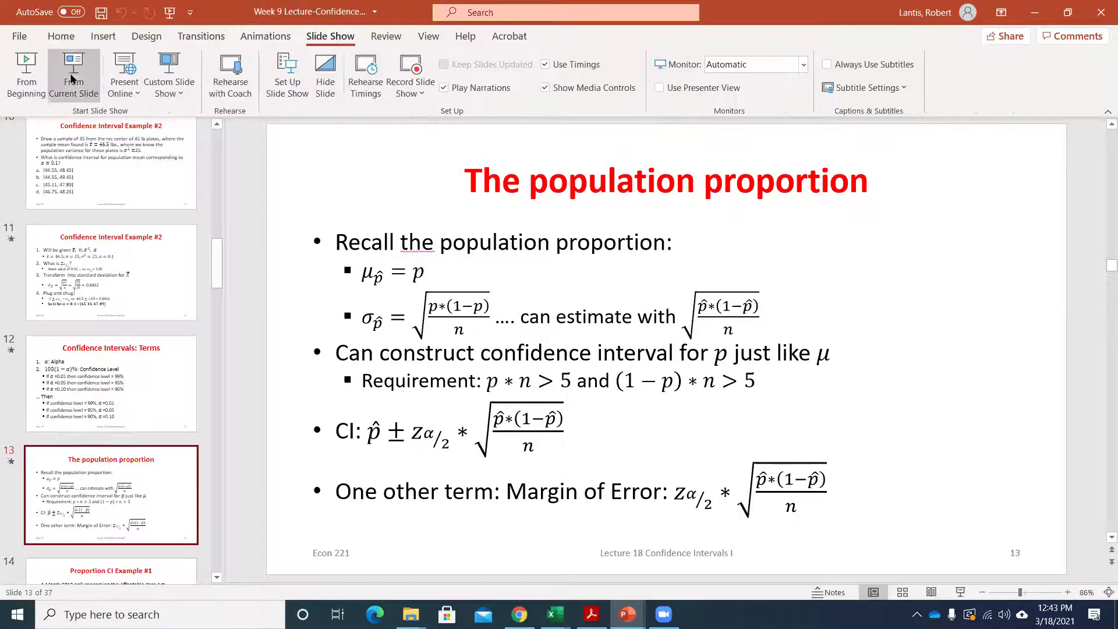
pyautogui.click(72, 79)
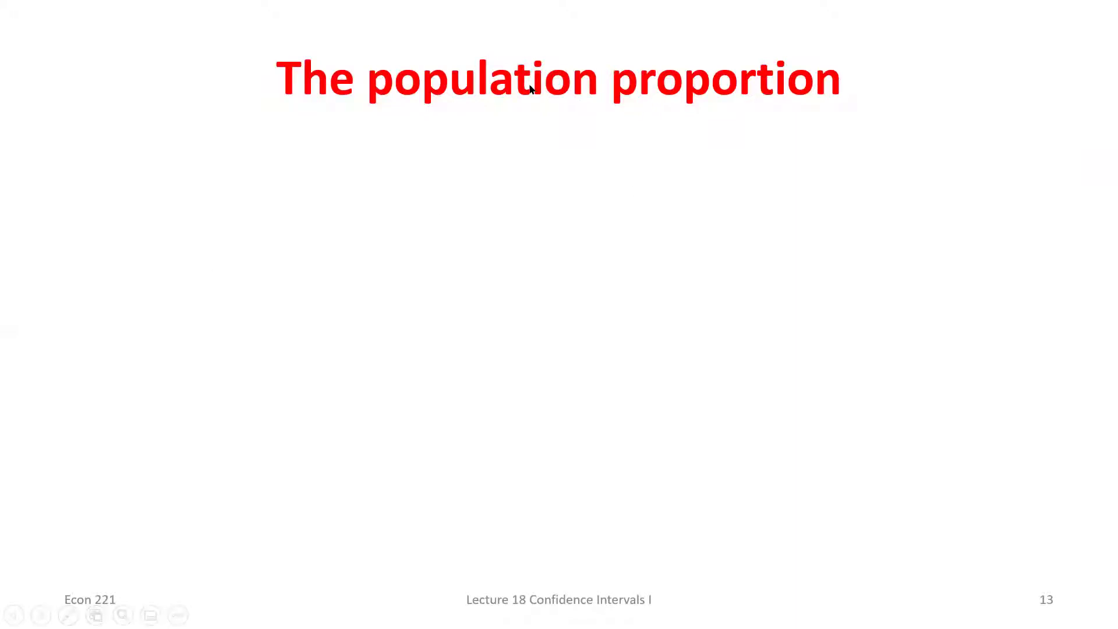
pyautogui.click(549, 117)
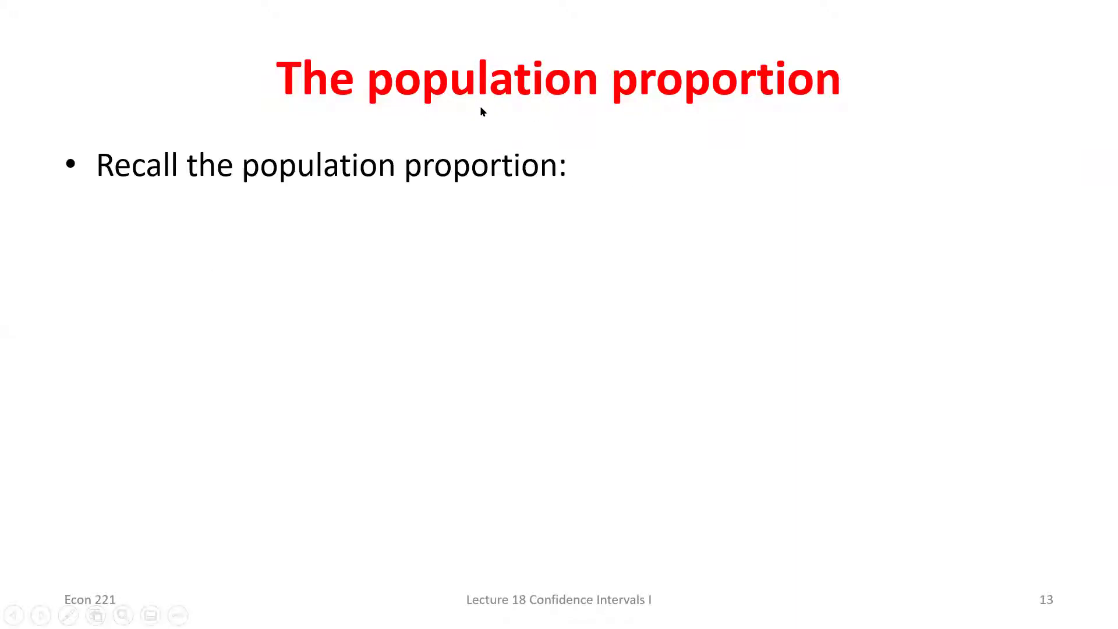
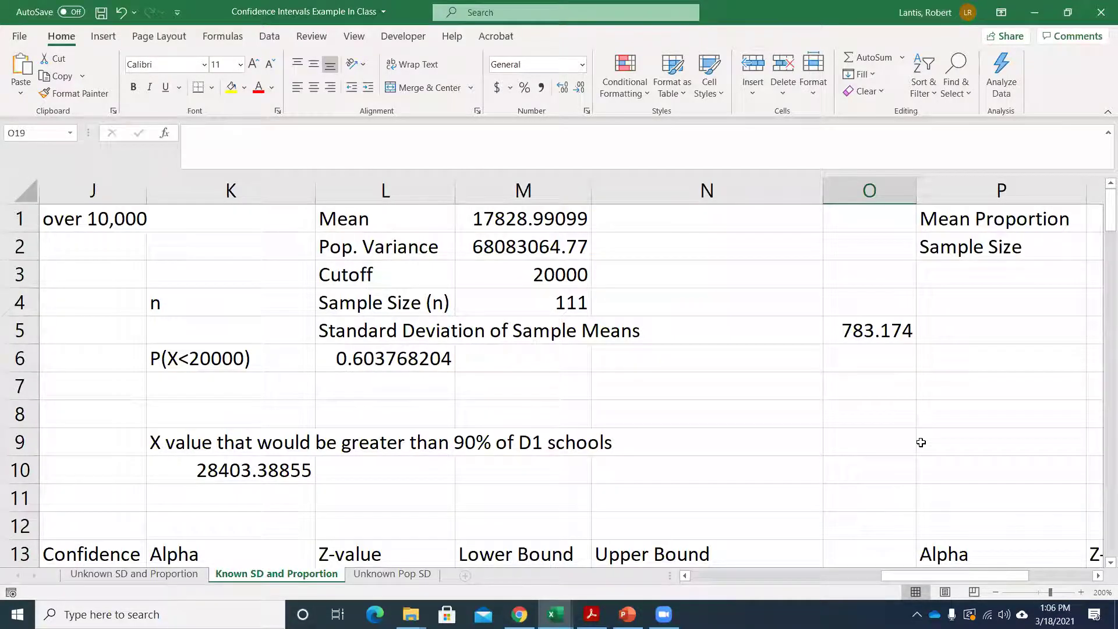
# Step: Clear the Z-value, Lower Bound and Upper Bound results of the proportion table in Q14:S16 on the Known SD and Proportion sheet
pyautogui.hscroll(3, 921, 443)
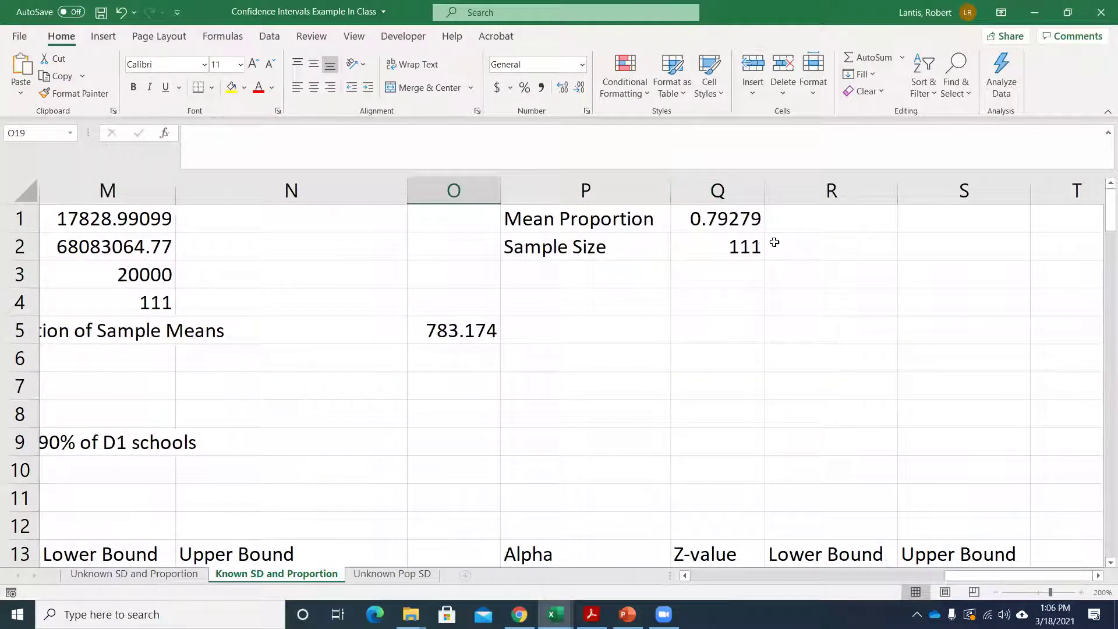
pyautogui.scroll(-3, 822, 526)
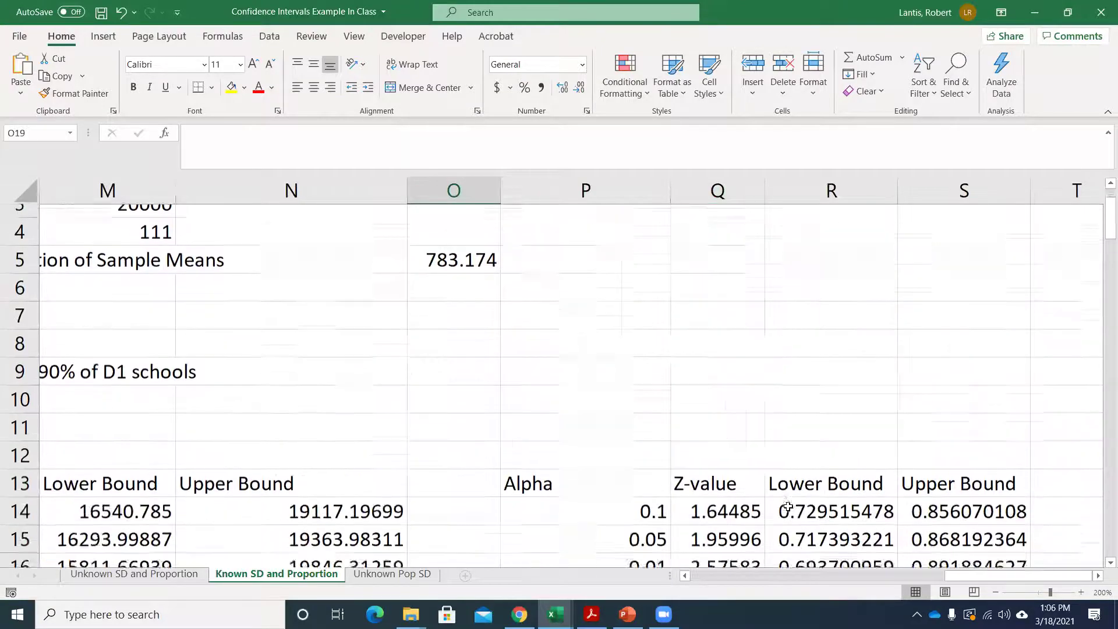
pyautogui.moveTo(716, 330); pyautogui.dragTo(939, 385)
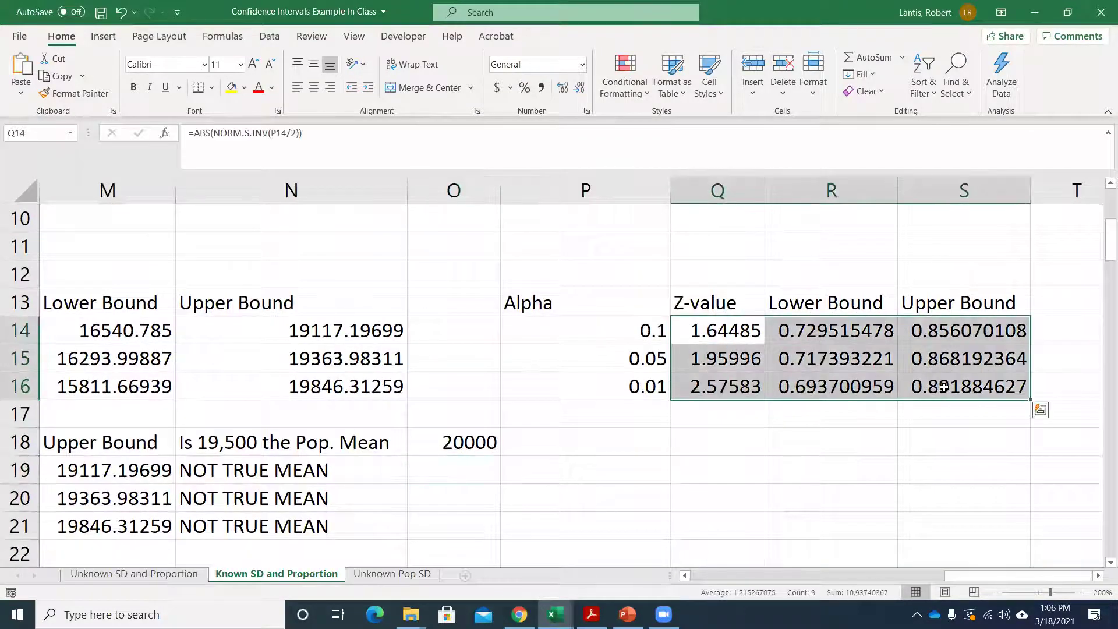
pyautogui.press('Delete')
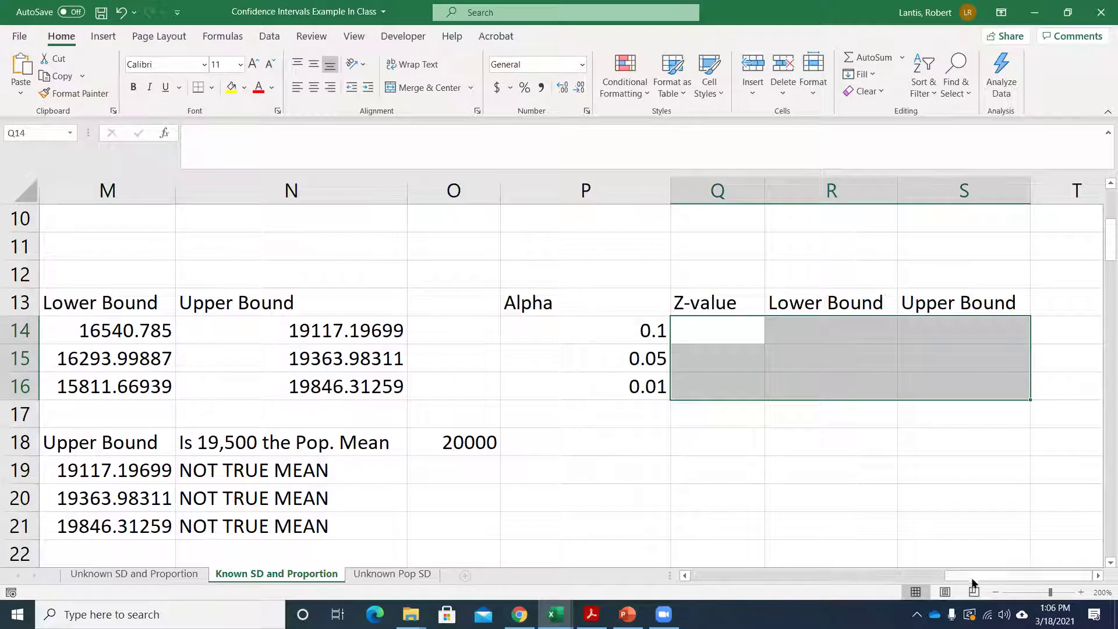
# Step: Inspect the Mean Proportion formula in Q1 and the Sample Size formula in Q2
pyautogui.scroll(3, 729, 501)
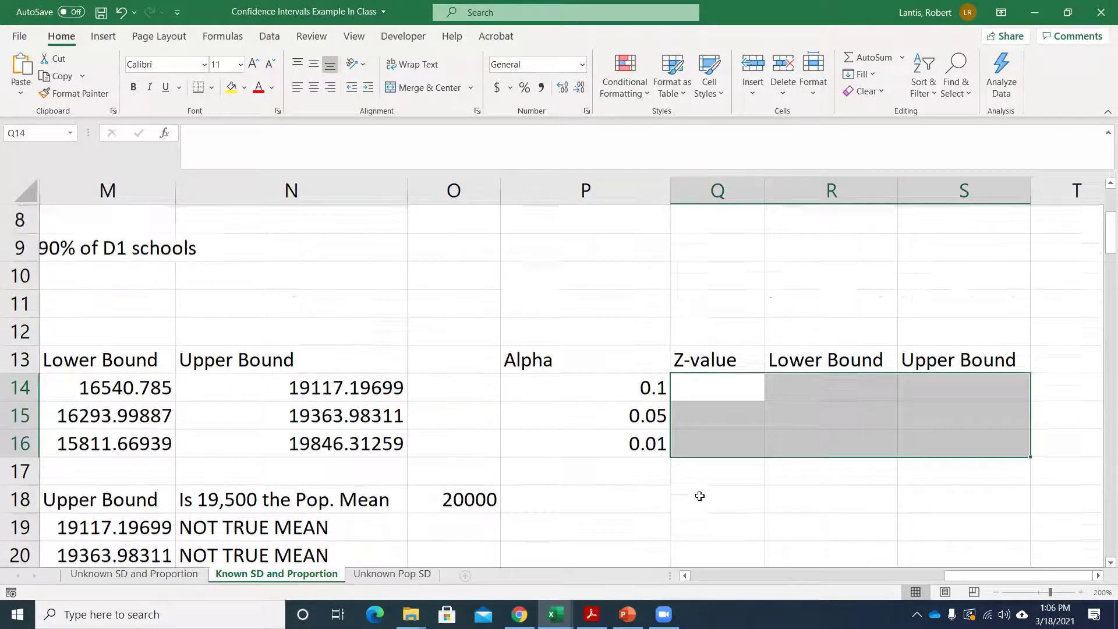
pyautogui.click(628, 265)
pyautogui.press('Up')
pyautogui.press('Up')
pyautogui.press('Right')
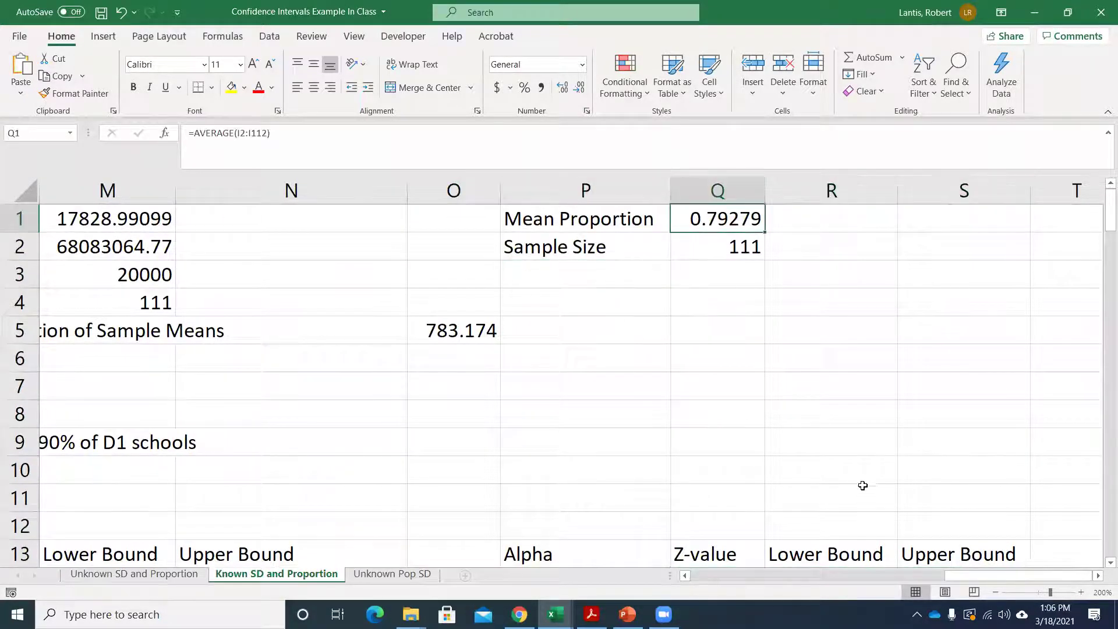
pyautogui.click(732, 255)
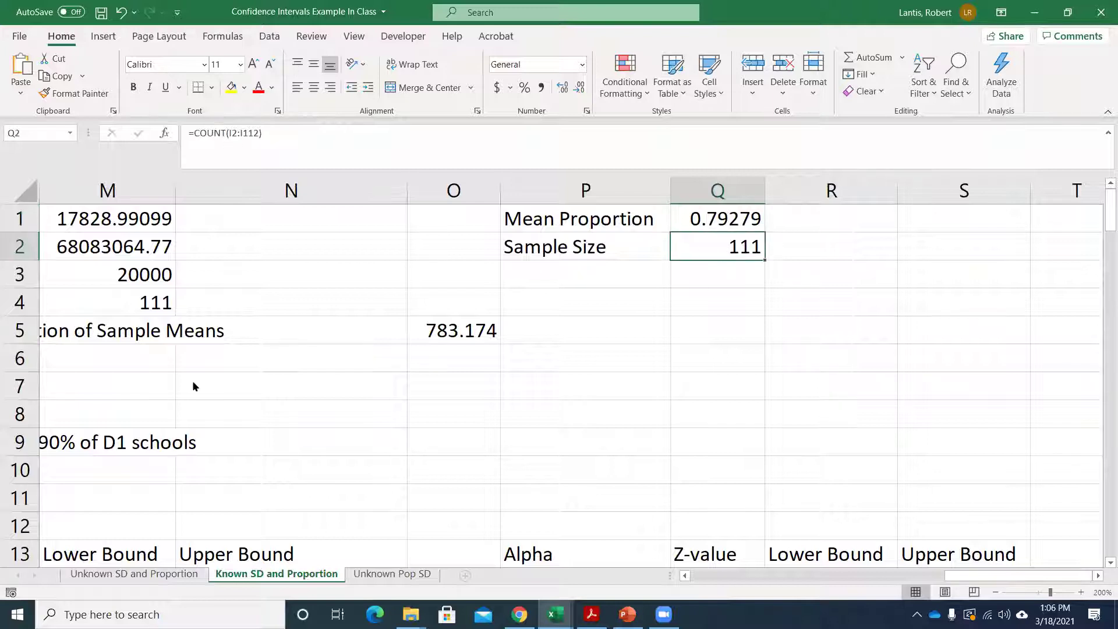
# Step: Examine the "Graduates over 10,000" heading in column I and the IF formulas below it down to I5
pyautogui.moveTo(978, 575); pyautogui.dragTo(787, 579)
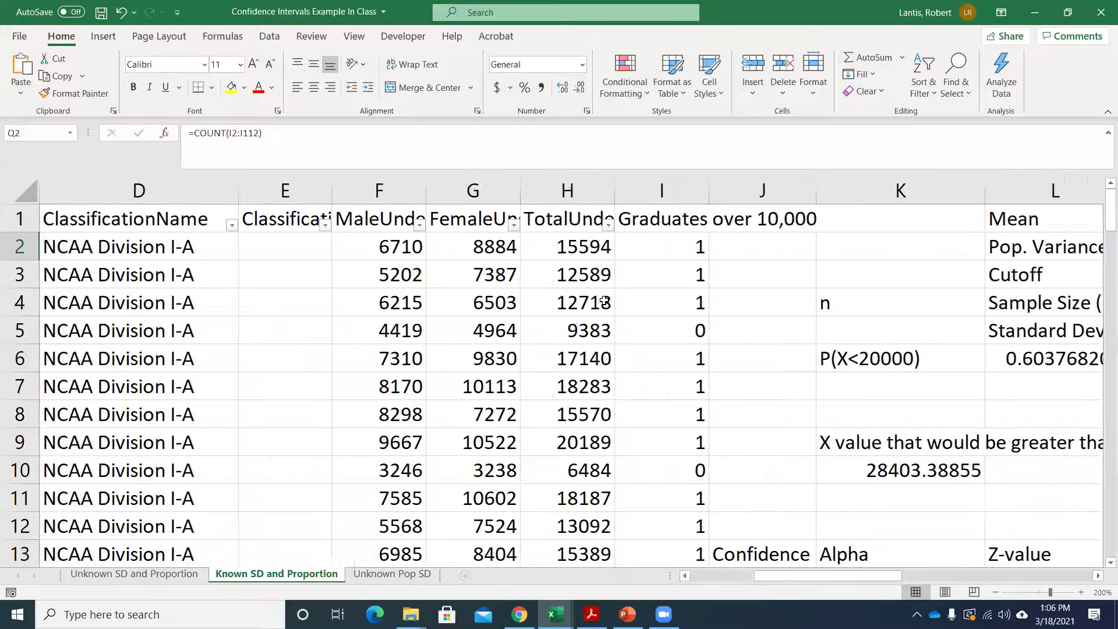
pyautogui.click(660, 256)
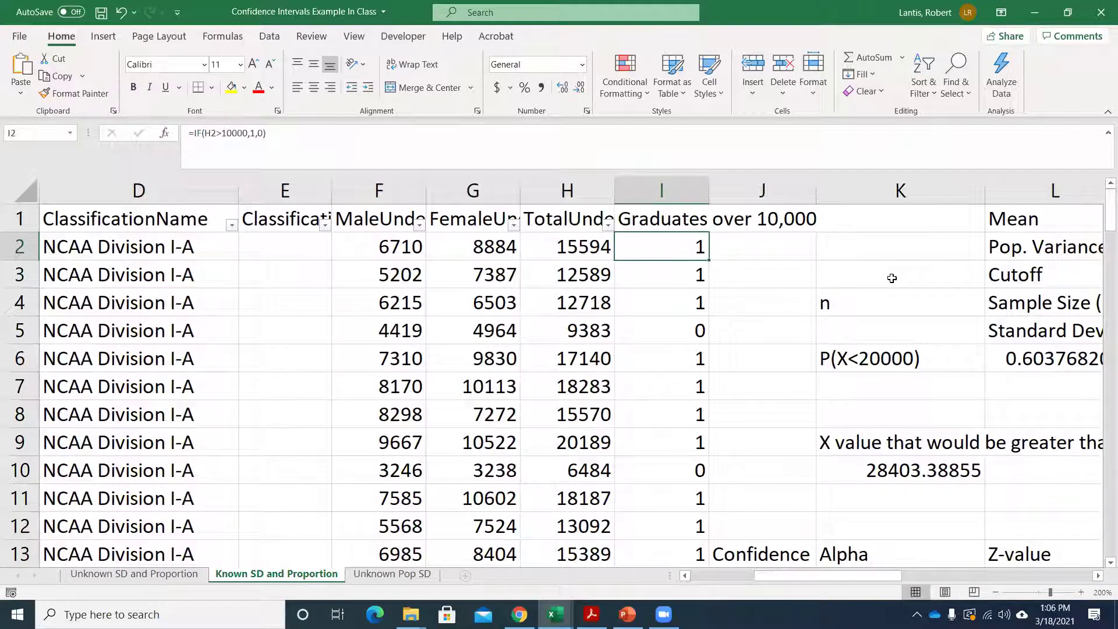
pyautogui.press('Up')
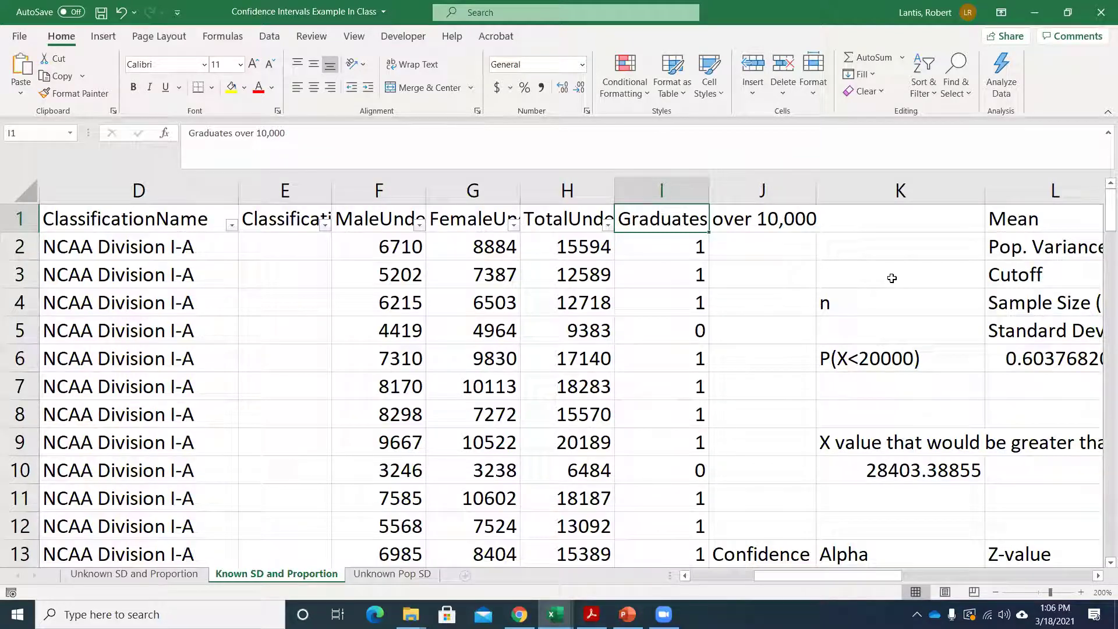
pyautogui.press('Down')
pyautogui.press('Down')
pyautogui.press('Down')
pyautogui.press('Down')
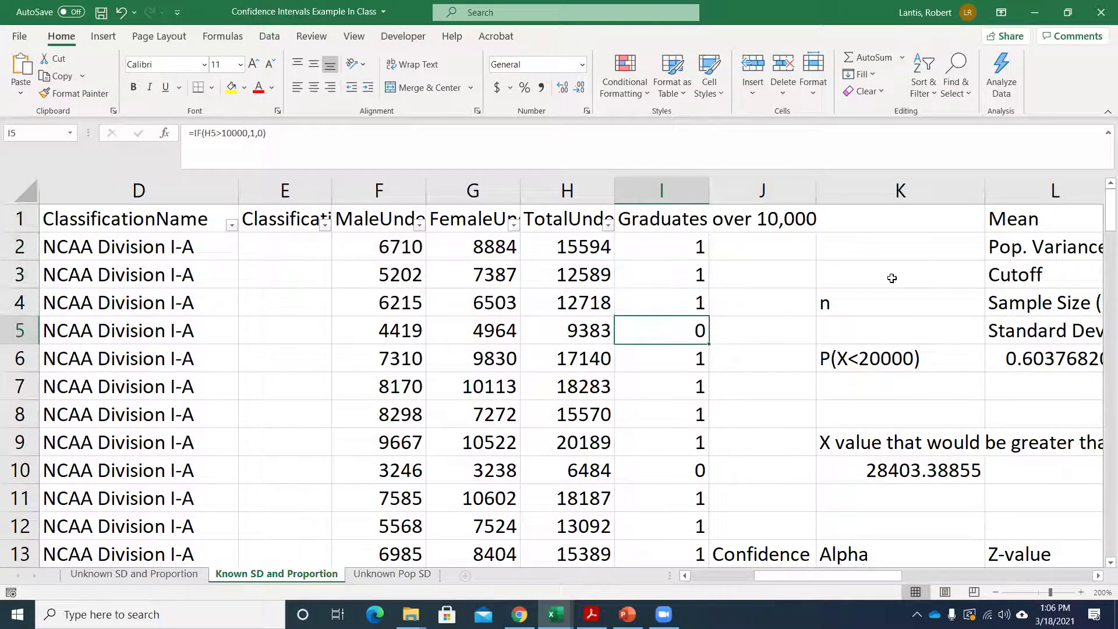
# Step: Return to the Mean Proportion cell Q1 and examine its AVERAGE formula over I2:I112, leaving it as is
pyautogui.press('Left')
pyautogui.press('Right')
pyautogui.press('Right')
pyautogui.press('Right')
pyautogui.press('Up')
pyautogui.press('Right')
pyautogui.press('Right')
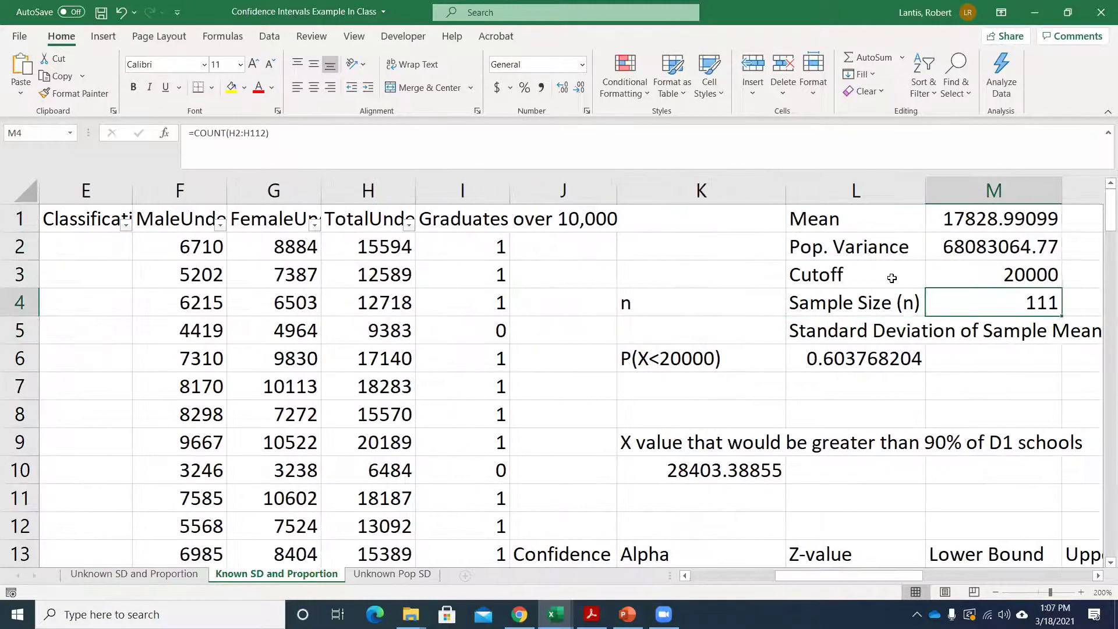
pyautogui.press('Right')
pyautogui.press('Right')
pyautogui.press('Right')
pyautogui.press('Up')
pyautogui.press('Right')
pyautogui.press('Right')
pyautogui.press('Up')
pyautogui.press('Up')
pyautogui.press('Left')
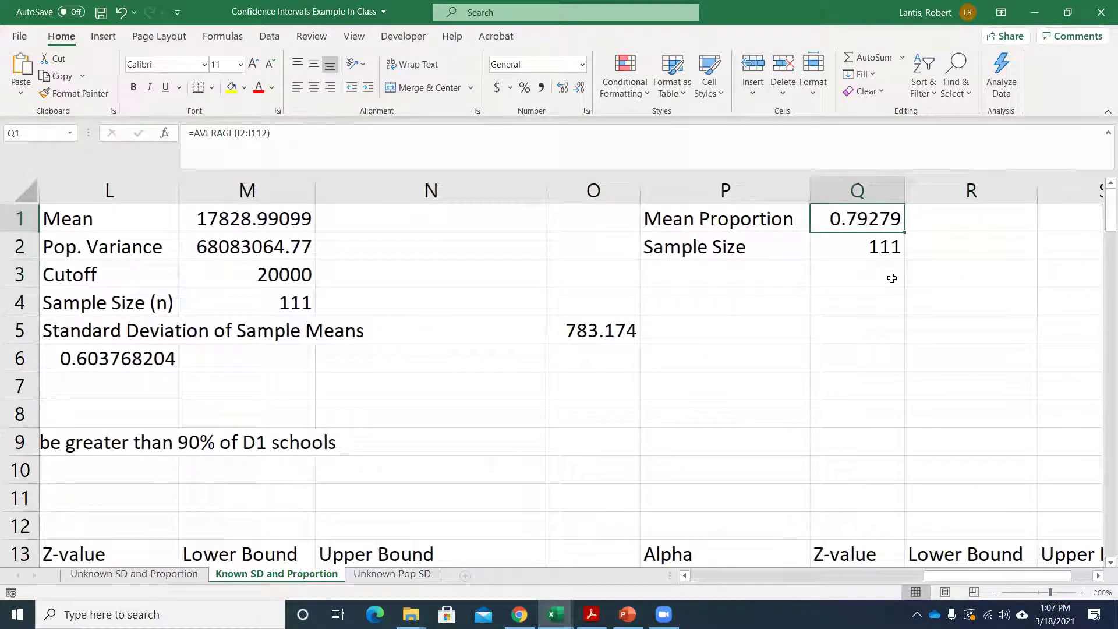
pyautogui.doubleClick(859, 219)
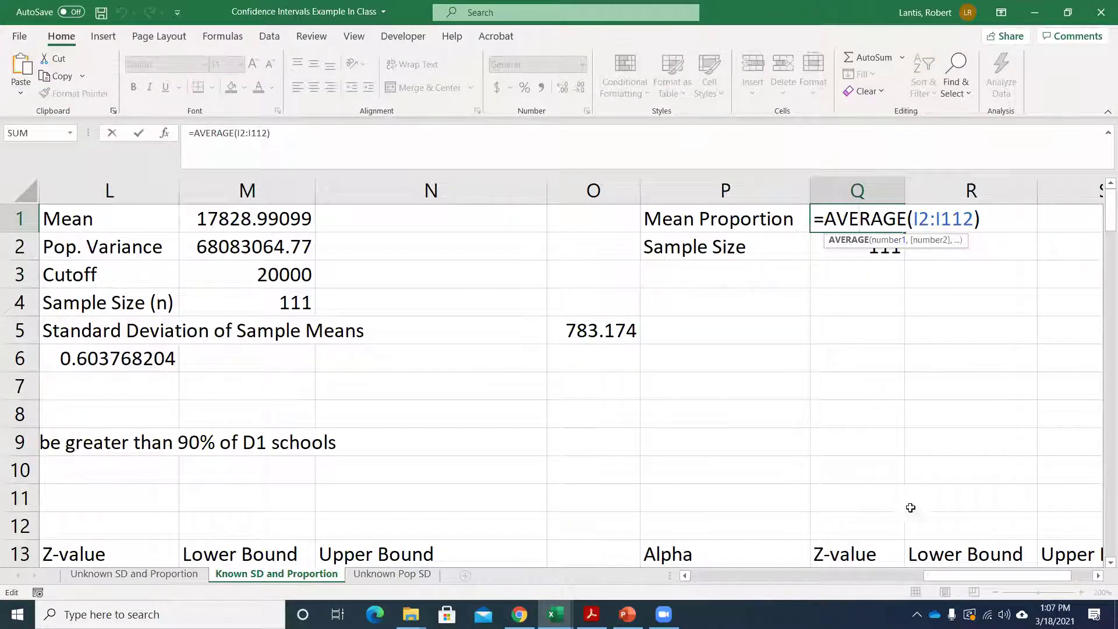
pyautogui.press('Return')
# Step: Compare the column I indicators with the range references in Q1's AVERAGE formula and Q2's COUNT formula
pyautogui.moveTo(950, 572); pyautogui.dragTo(823, 573)
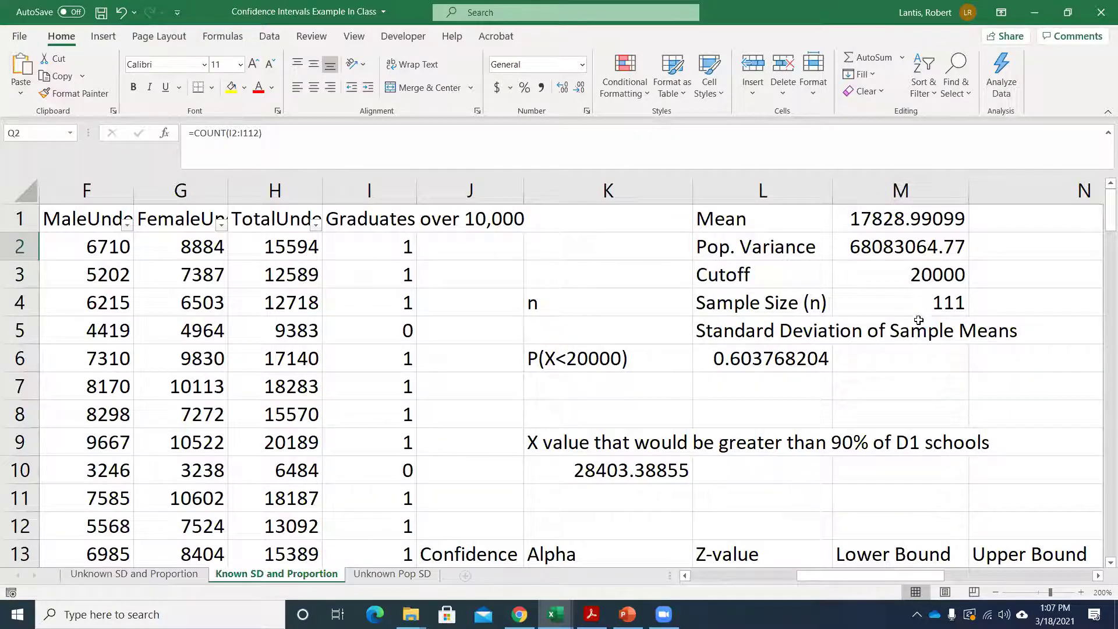
pyautogui.hscroll(5, 880, 570)
pyautogui.hscroll(-1, 961, 567)
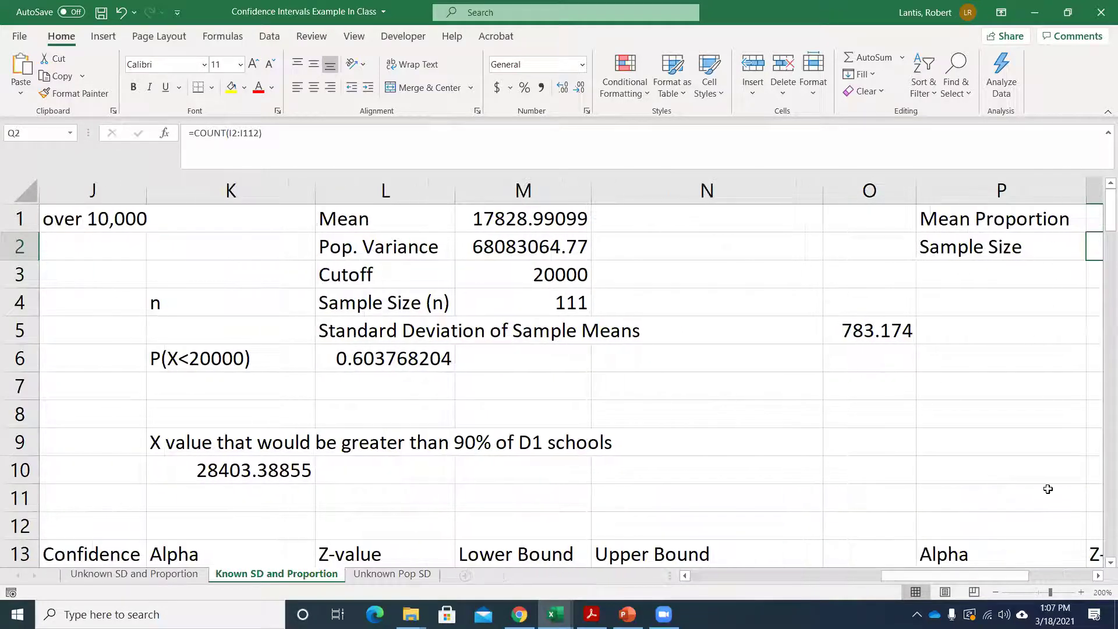
pyautogui.hscroll(5, 1058, 524)
pyautogui.moveTo(995, 575); pyautogui.dragTo(959, 579)
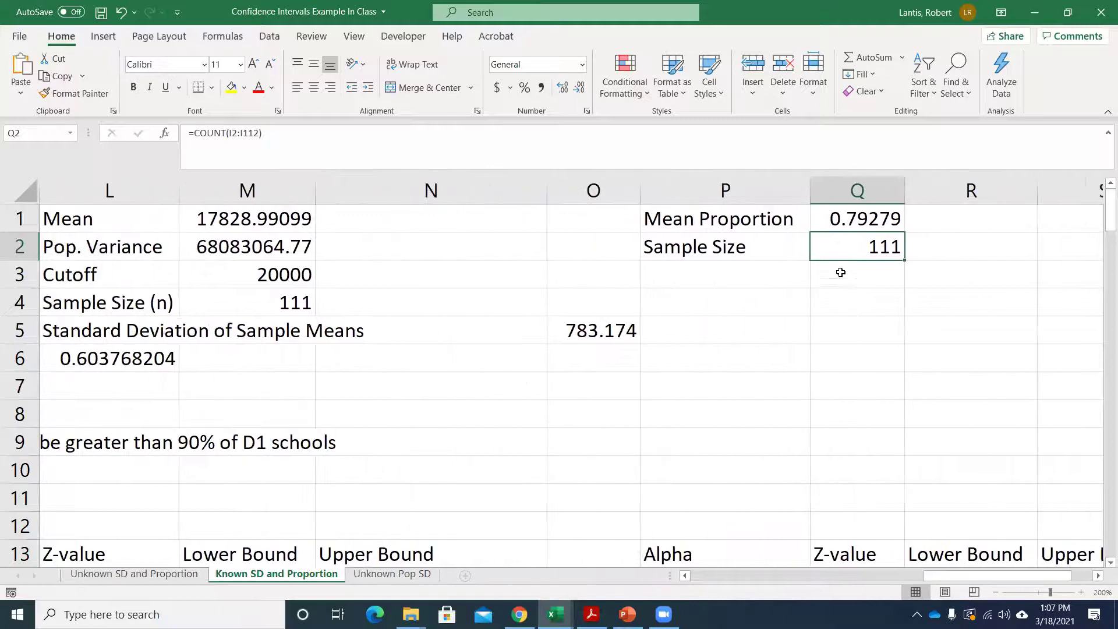
pyautogui.click(837, 221)
pyautogui.doubleClick(837, 221)
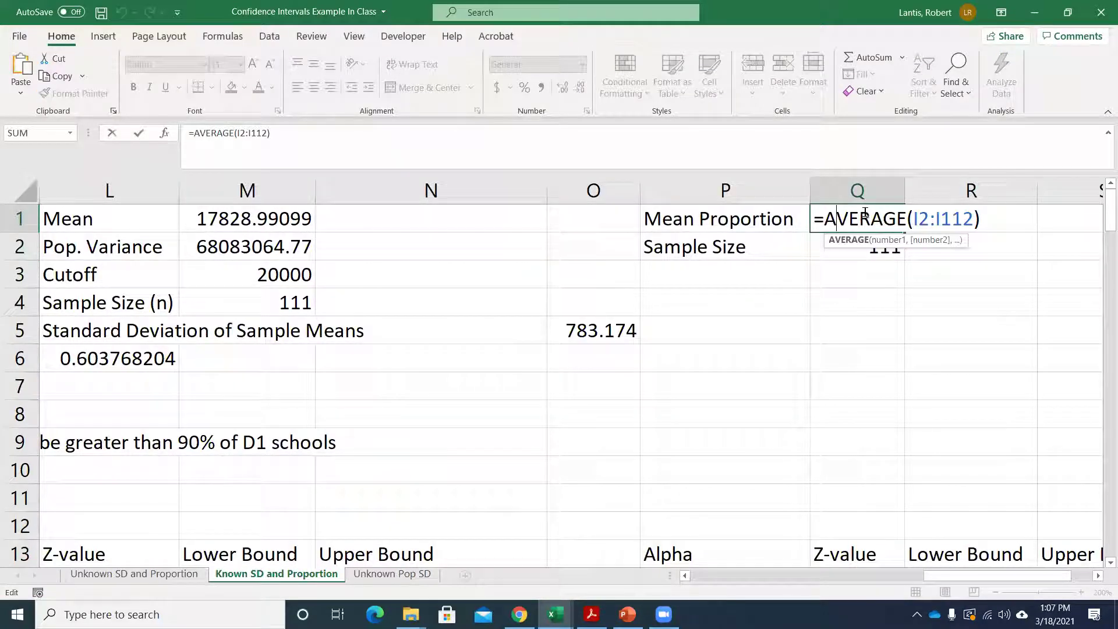
pyautogui.press('Return')
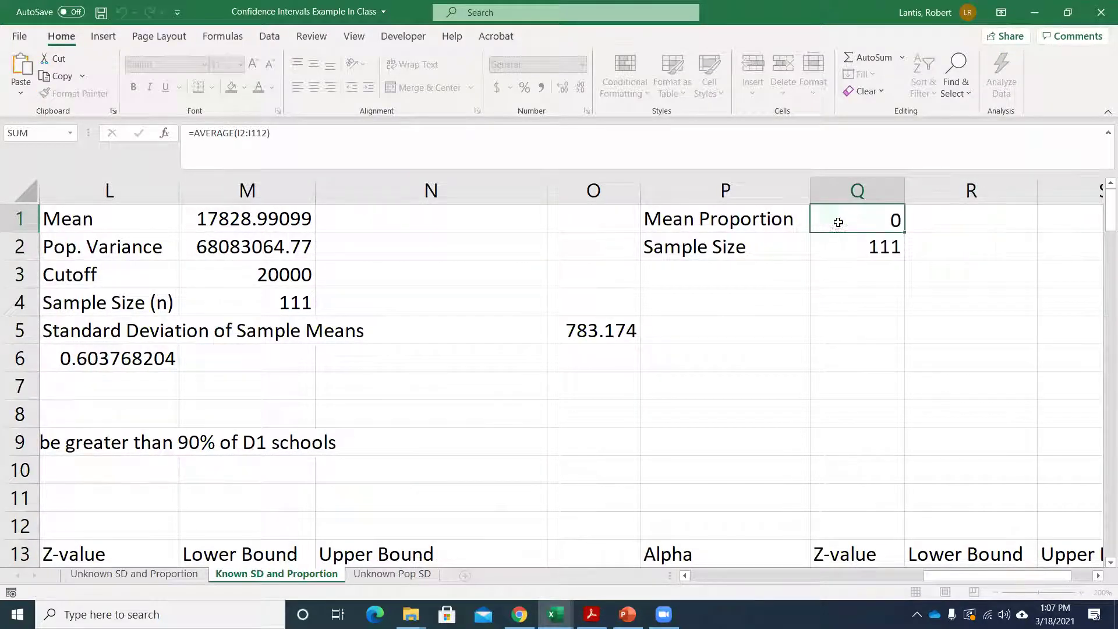
pyautogui.doubleClick(828, 247)
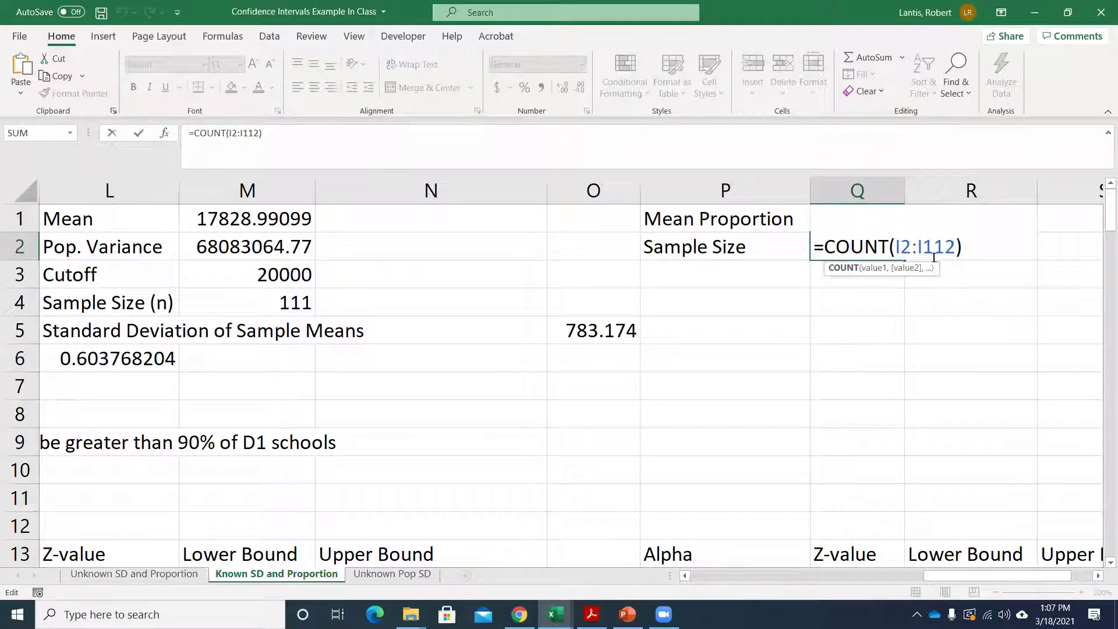
# Step: Close the Sample Size formula in Q2 unchanged and relabel P2 as "Sample Size (n)"
pyautogui.press('Return')
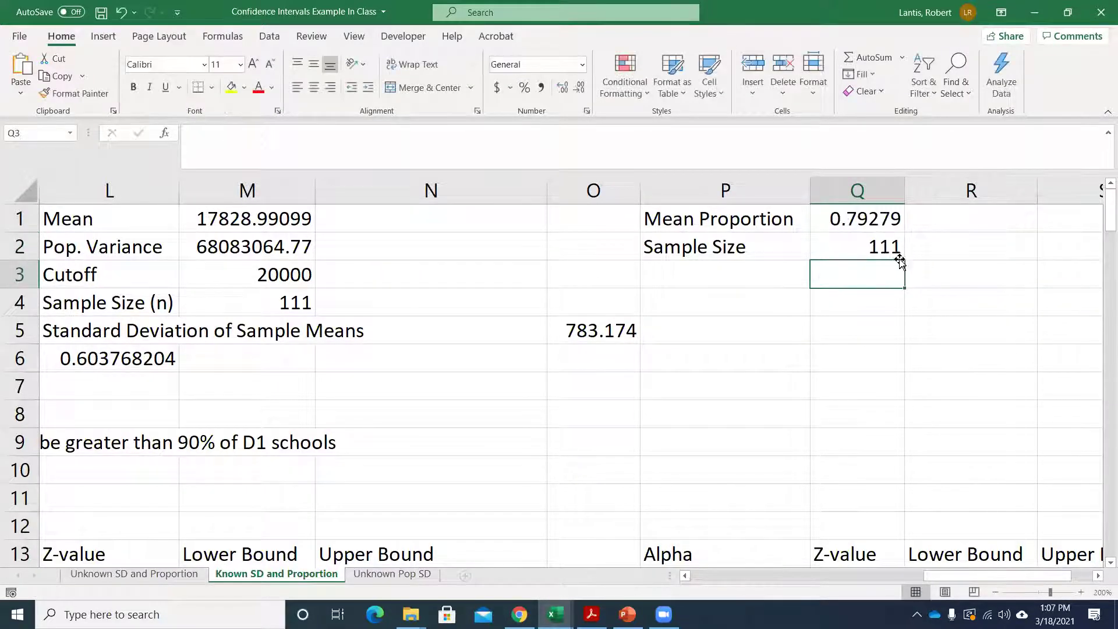
pyautogui.doubleClick(775, 248)
pyautogui.write('(n)')
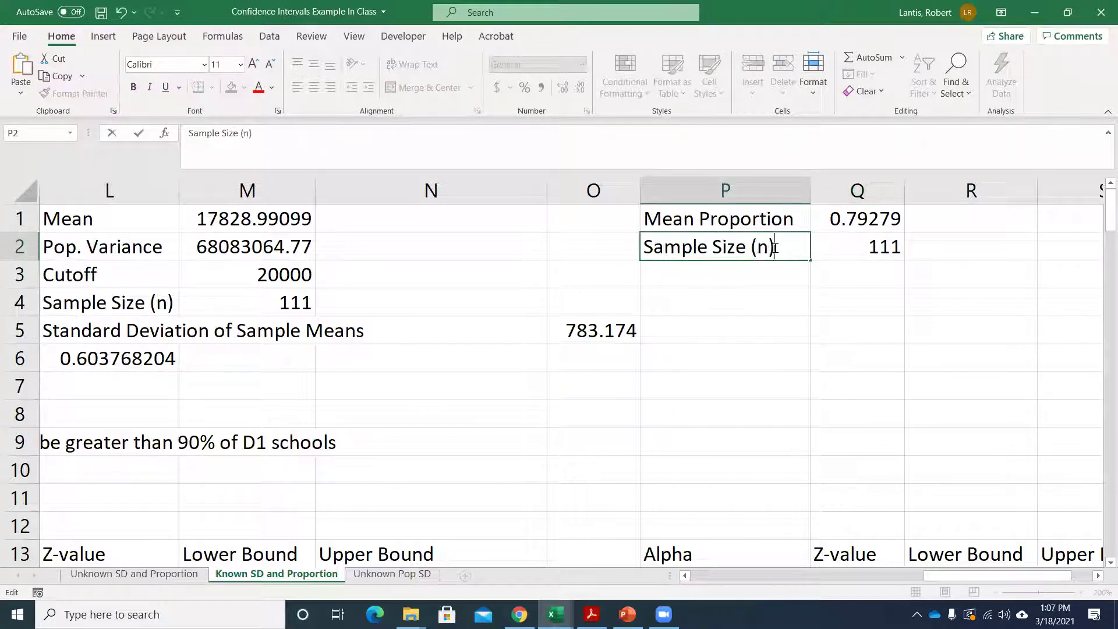
pyautogui.press('Return')
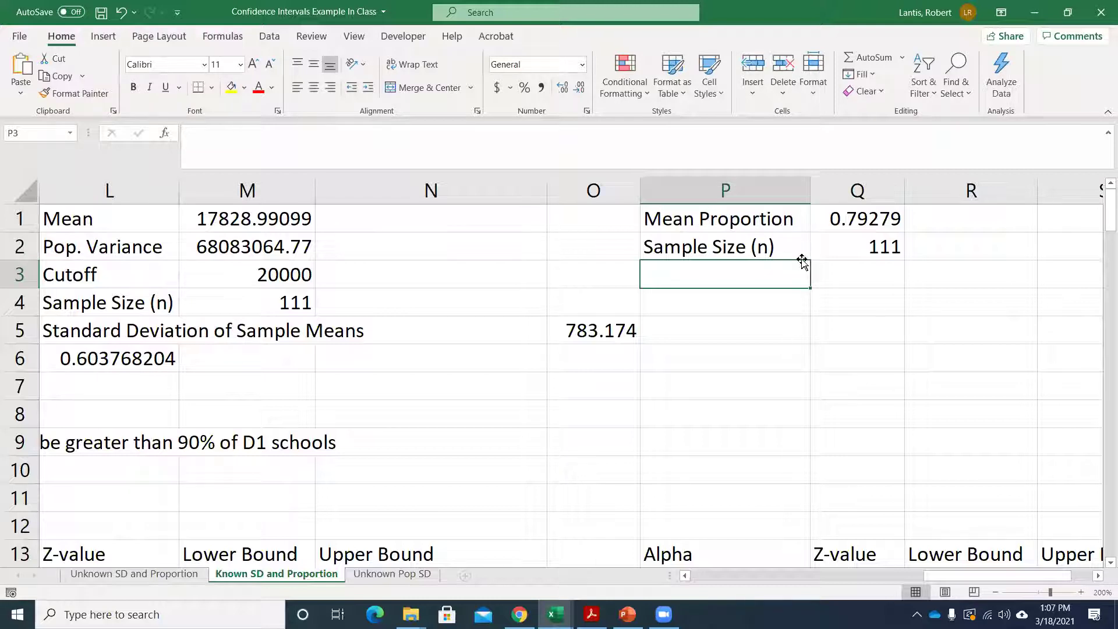
# Step: Calculate the z-value for the 0.1 alpha in Q14 with the formula =NORM.S.INV(P14/2)
pyautogui.scroll(-1, 861, 332)
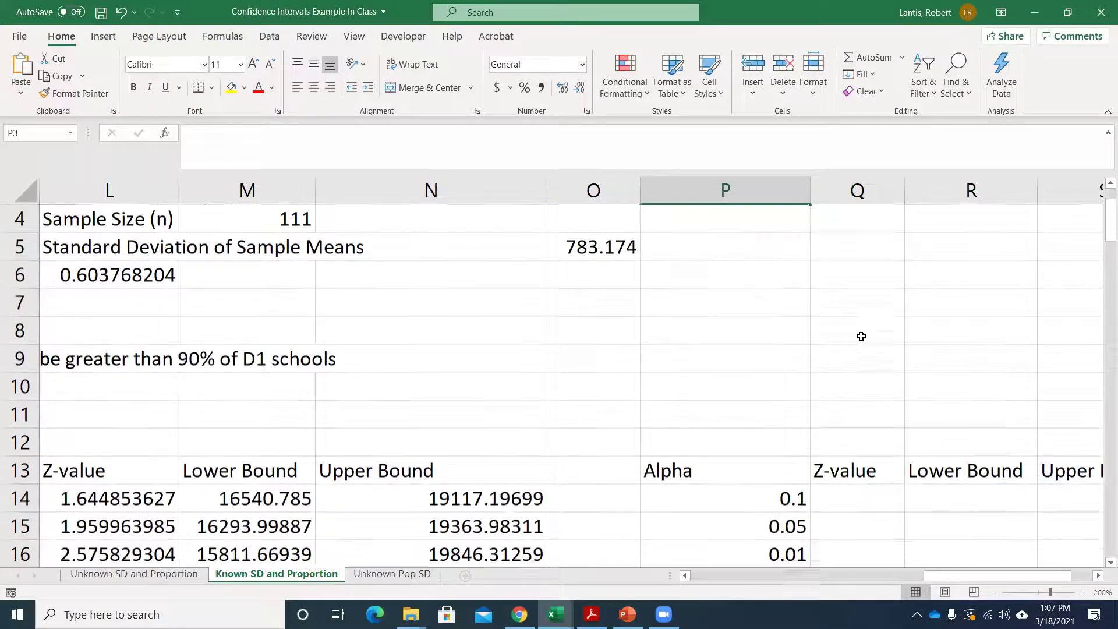
pyautogui.click(864, 501)
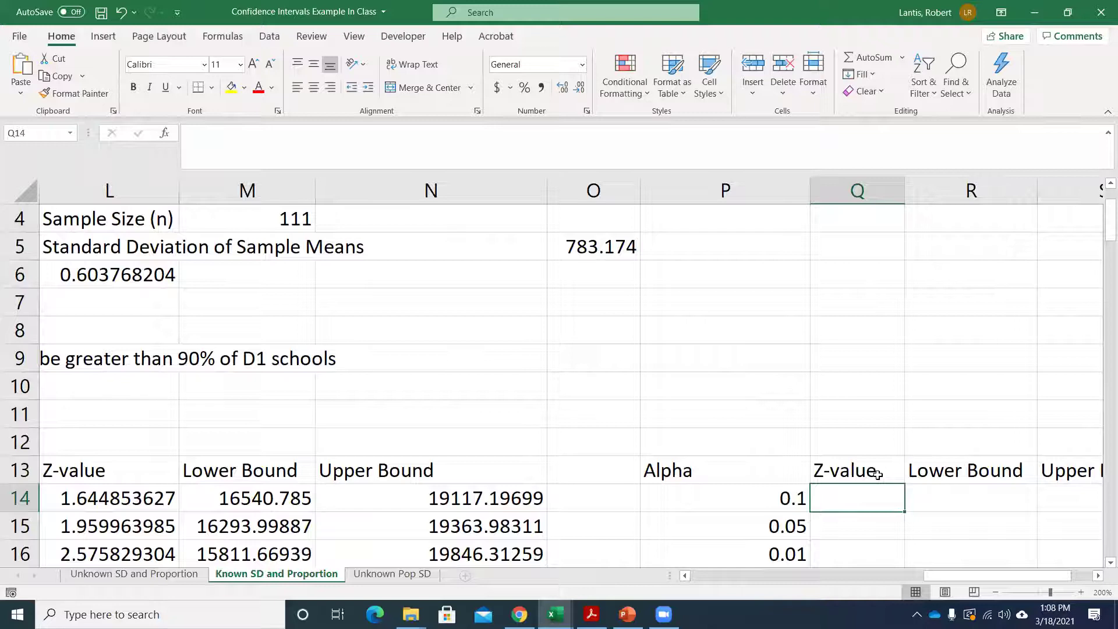
pyautogui.scroll(-1, 864, 459)
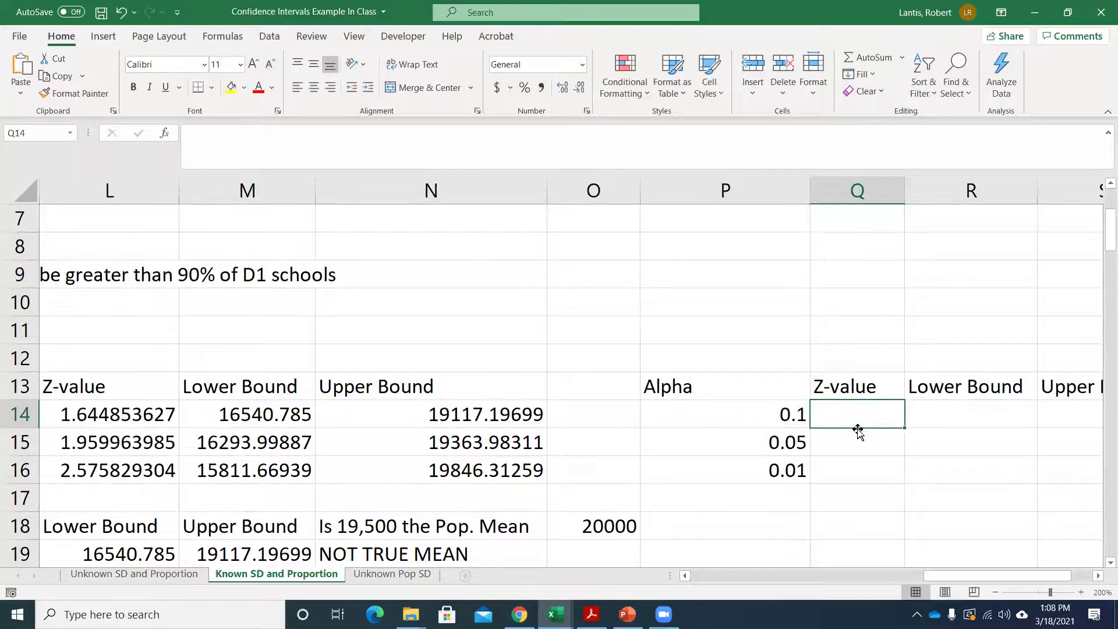
pyautogui.write('=')
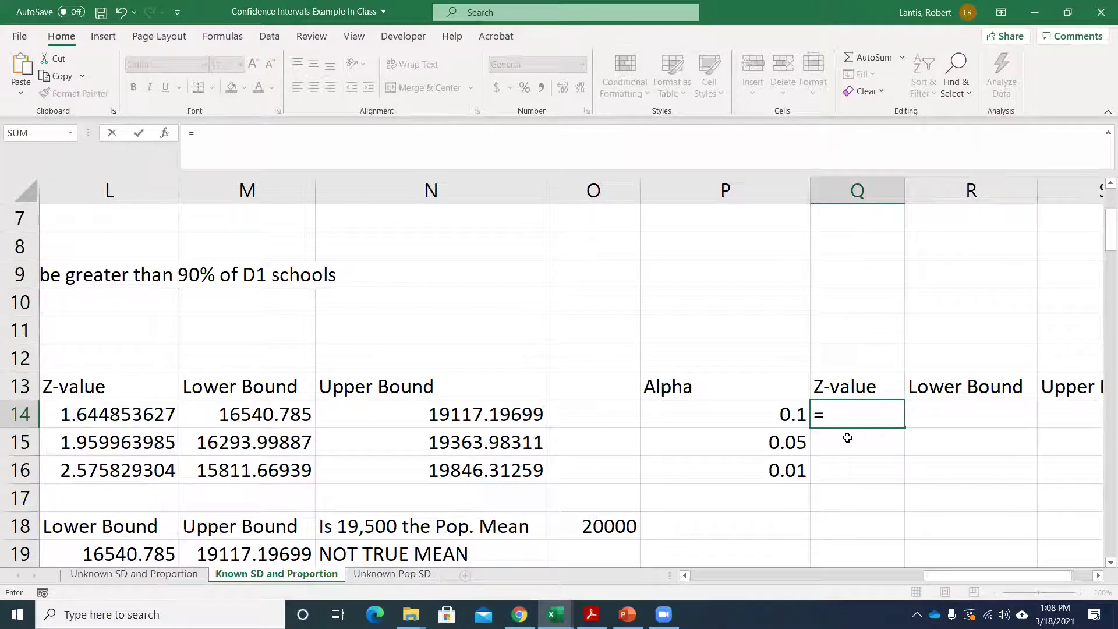
pyautogui.write('norm')
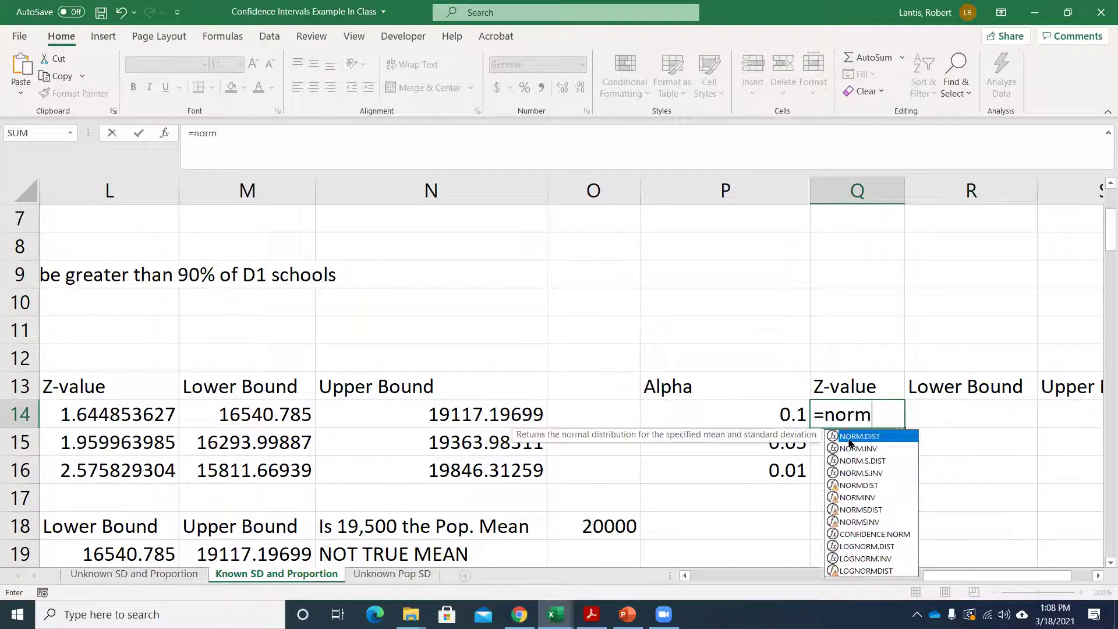
pyautogui.write('.s.inv(')
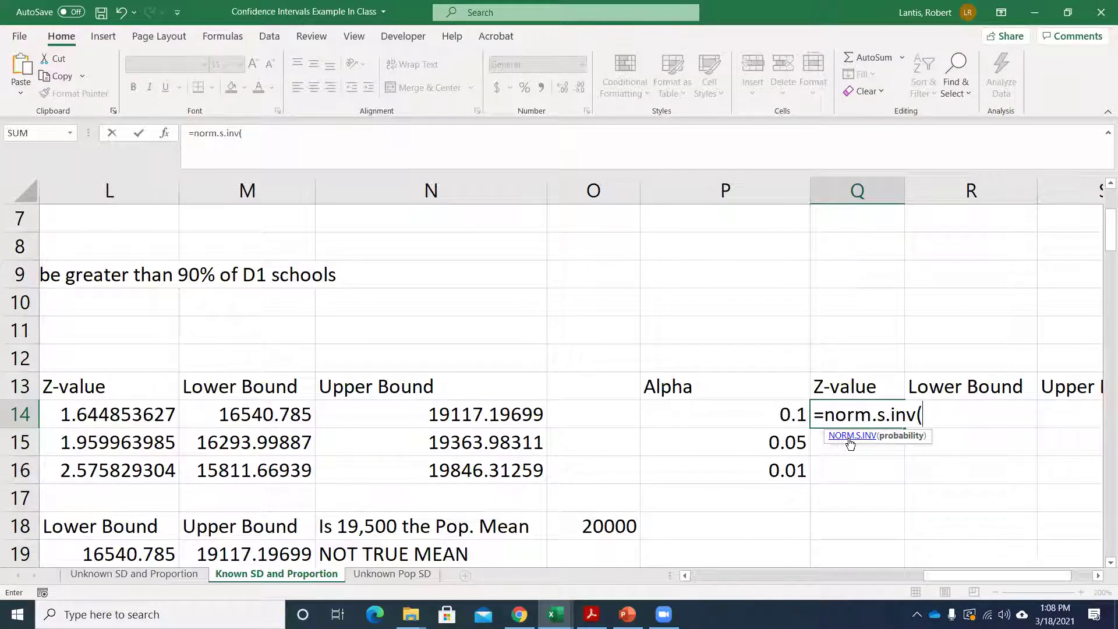
pyautogui.click(772, 413)
pyautogui.write('/2')
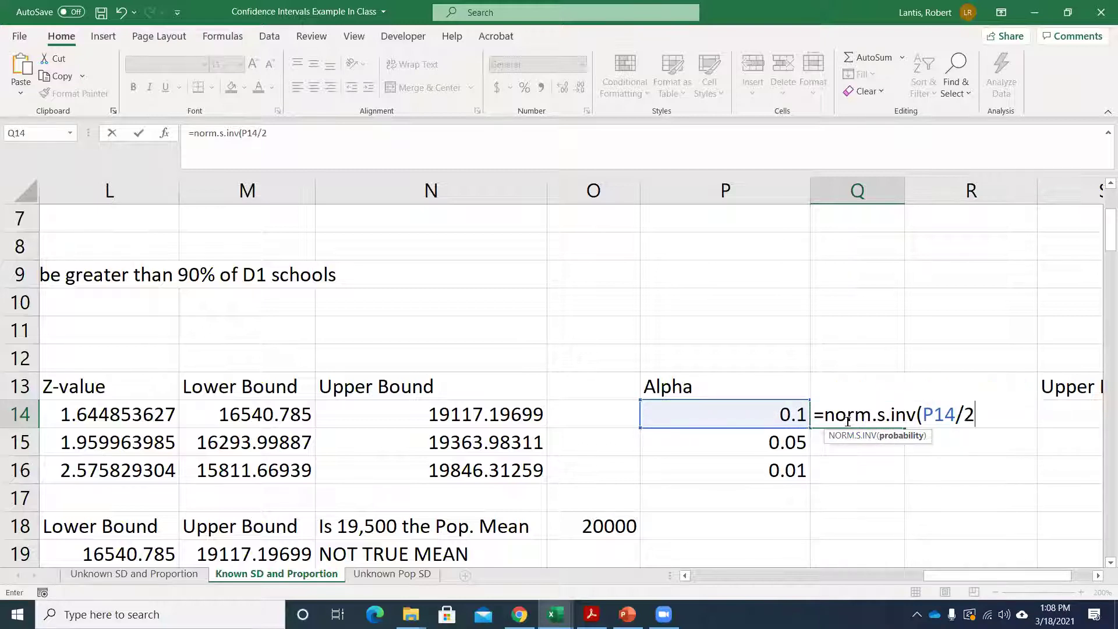
pyautogui.write(')')
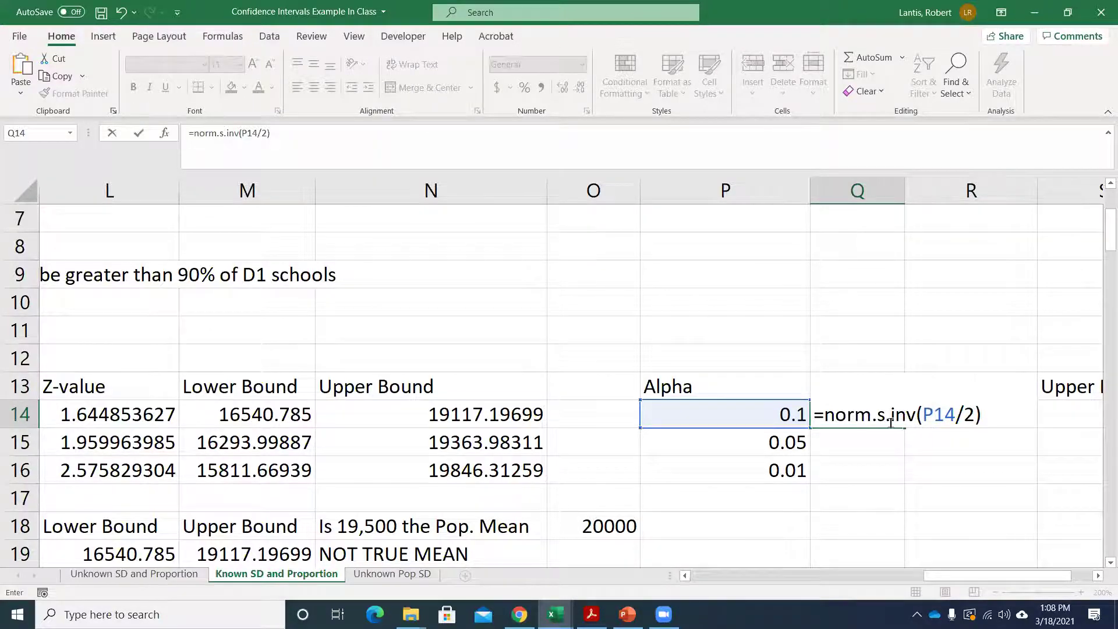
pyautogui.press('Return')
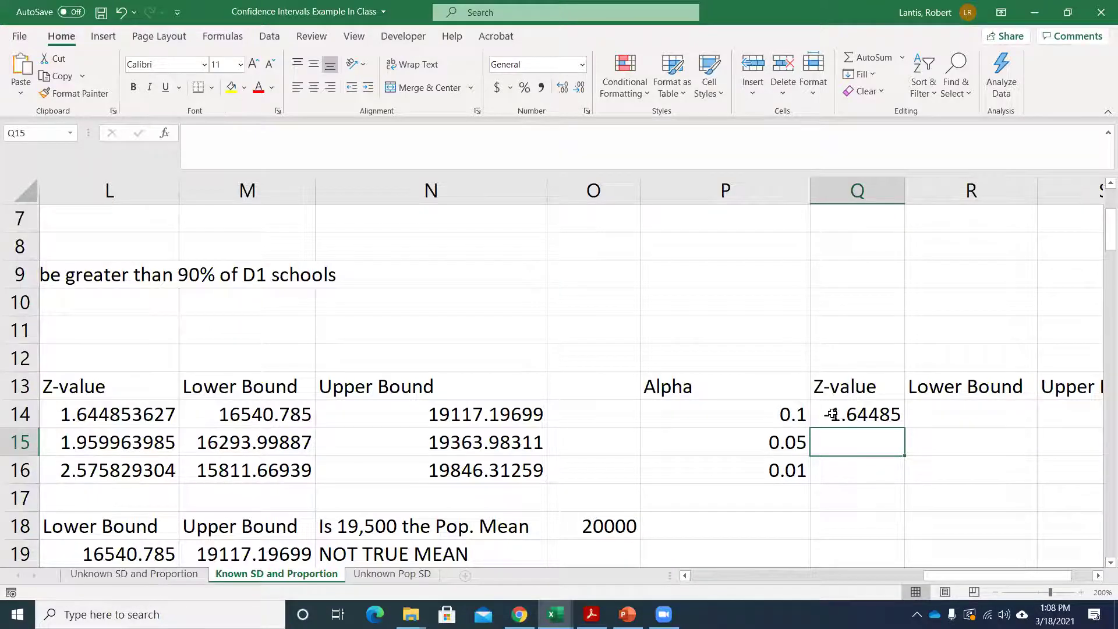
# Step: Wrap the Q14 z-value formula in the absolute value function so it reads =ABS(NORM.S.INV(P14/2))
pyautogui.doubleClick(890, 414)
pyautogui.click(828, 414)
pyautogui.write('abs(')
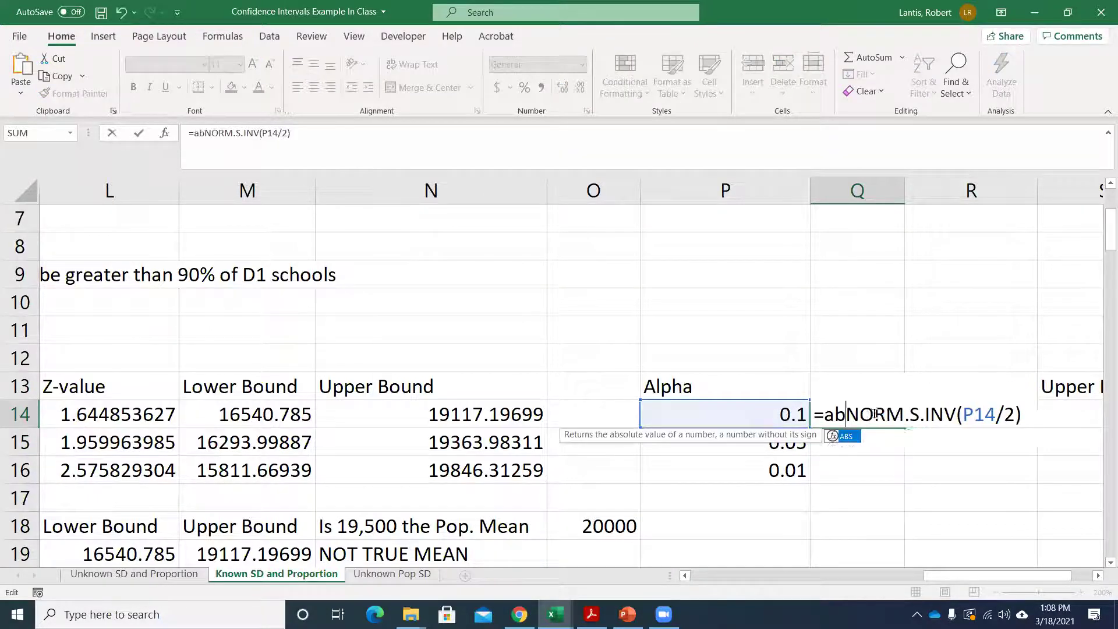
pyautogui.click(1053, 416)
pyautogui.write(')')
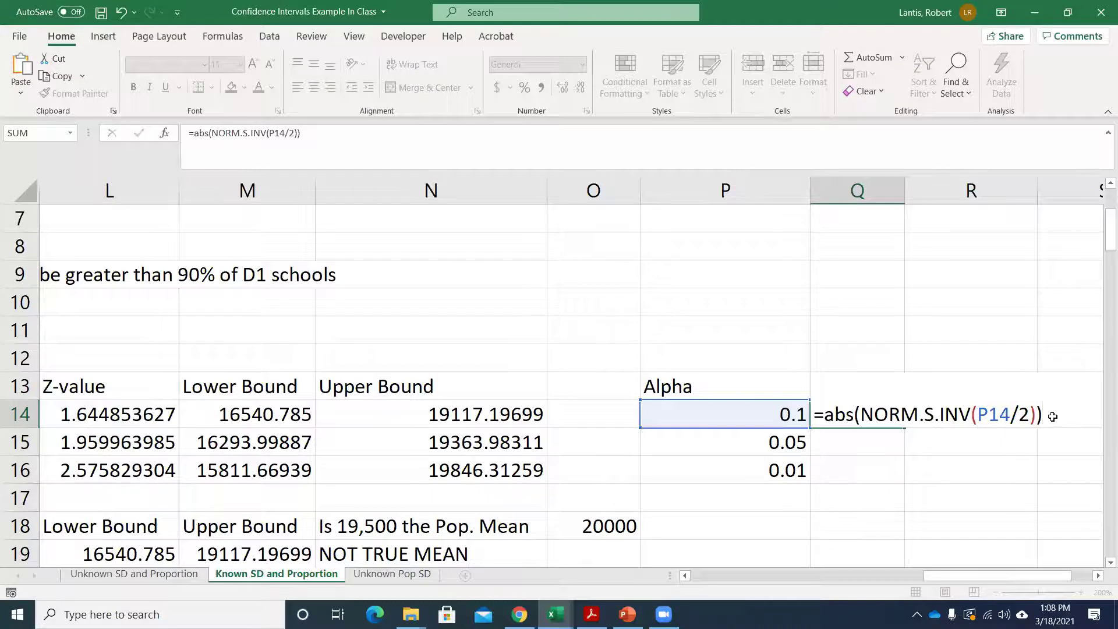
pyautogui.press('Return')
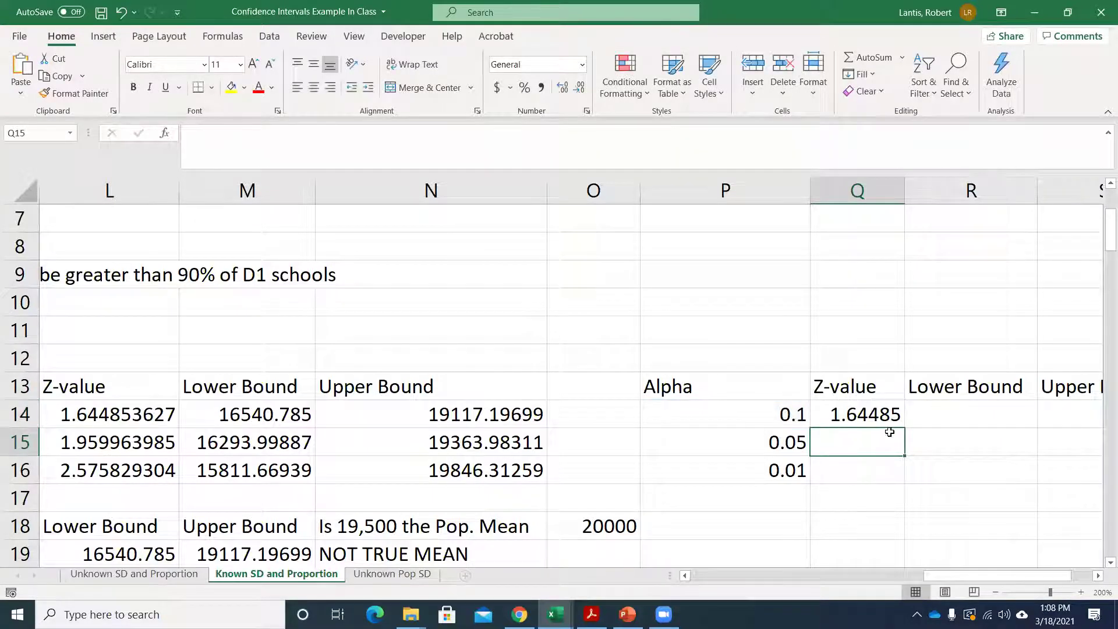
# Step: Fill the Q14 z-value formula down through Q16 and check the alpha reference in Q16 against column P
pyautogui.click(879, 414)
pyautogui.moveTo(898, 420); pyautogui.dragTo(914, 487)
pyautogui.click(860, 472)
pyautogui.doubleClick(860, 472)
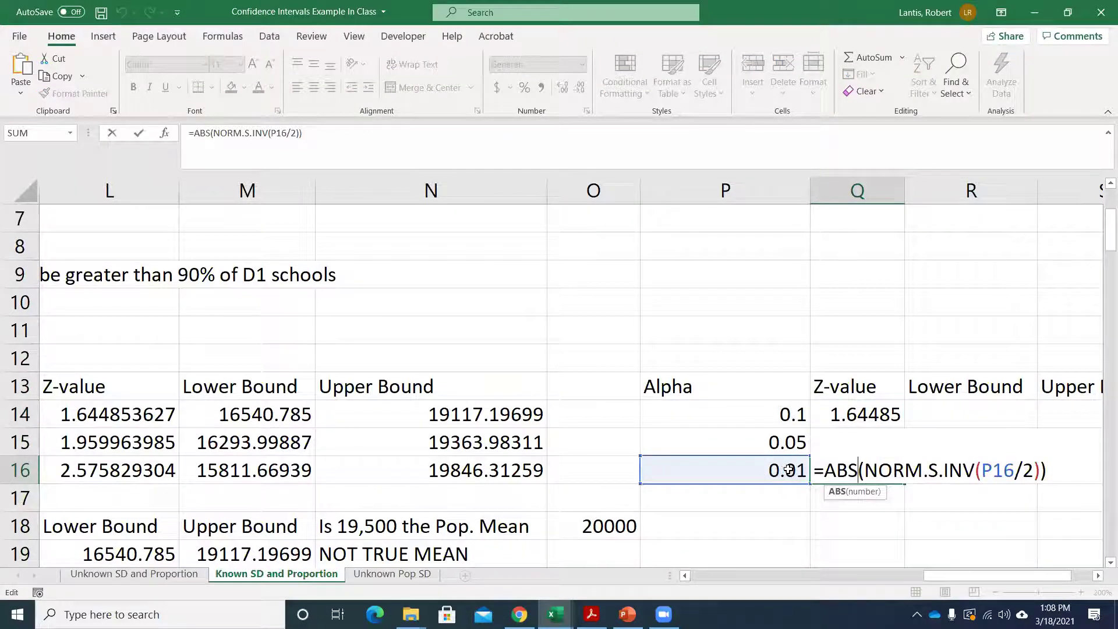
pyautogui.press('Return')
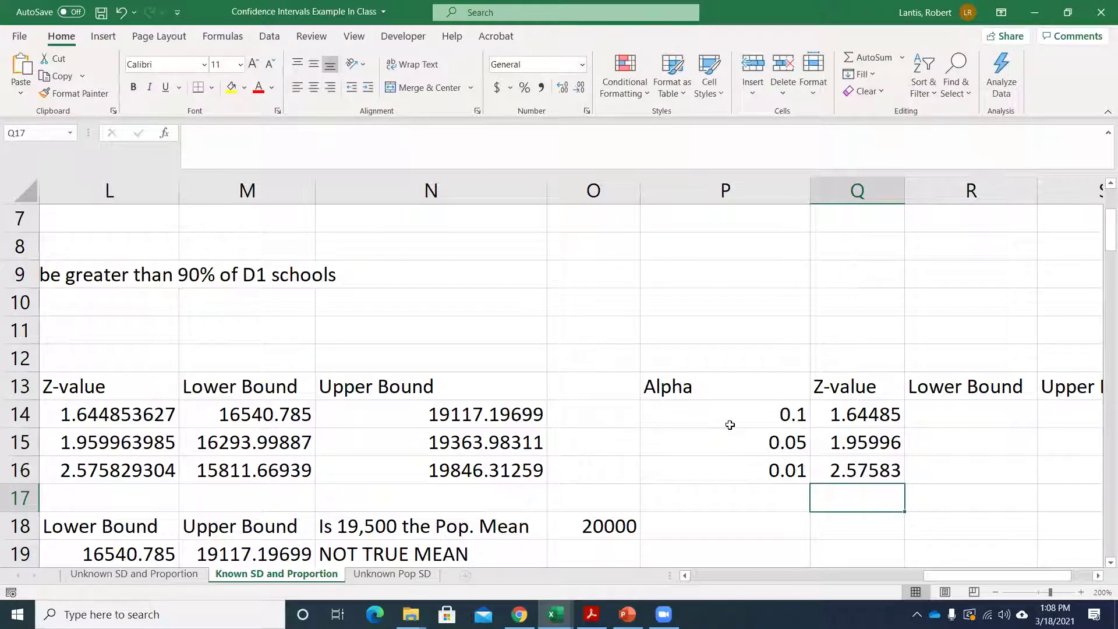
pyautogui.click(732, 446)
pyautogui.click(748, 476)
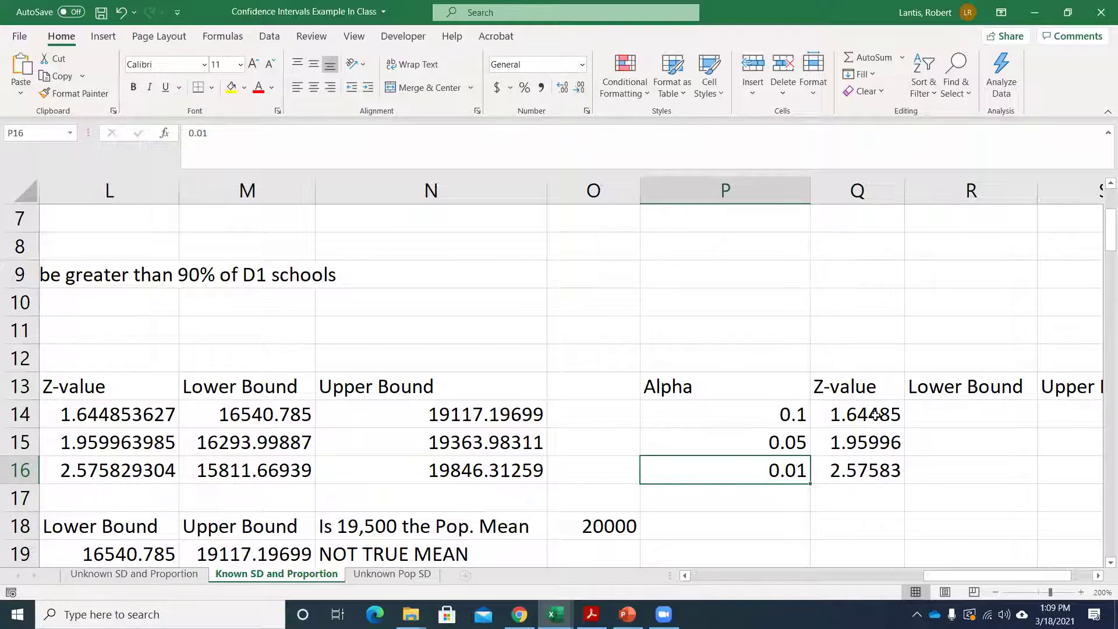
# Step: Add the label "SD of Sample Prop." in P3, below Sample Size (n)
pyautogui.scroll(2, 874, 415)
pyautogui.scroll(-2, 860, 434)
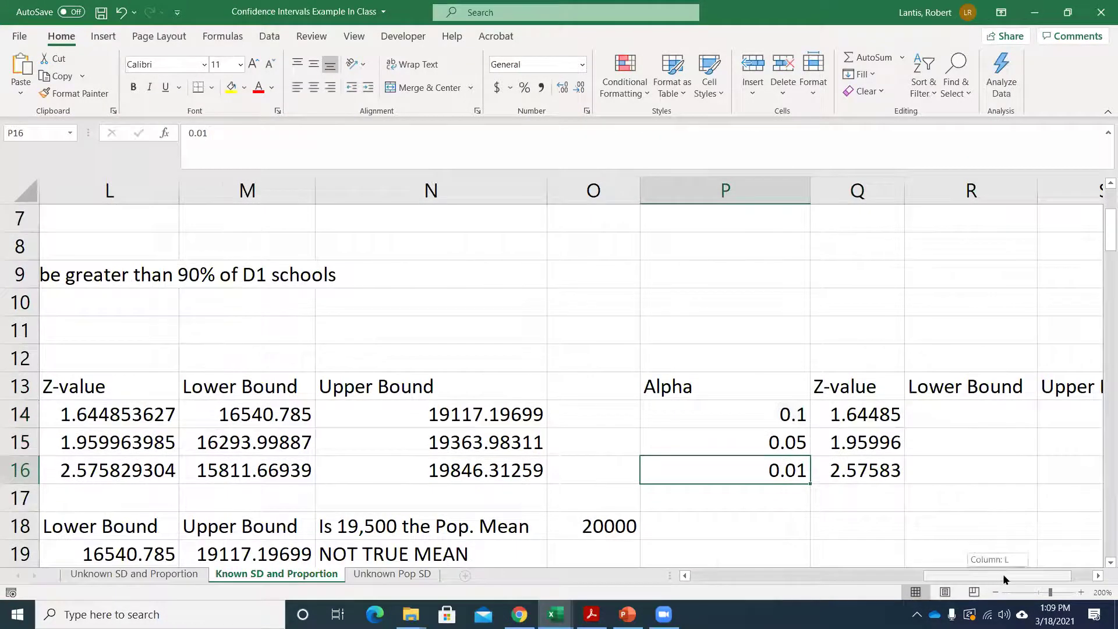
pyautogui.moveTo(1003, 574); pyautogui.dragTo(1024, 574)
pyautogui.scroll(1, 804, 448)
pyautogui.click(817, 496)
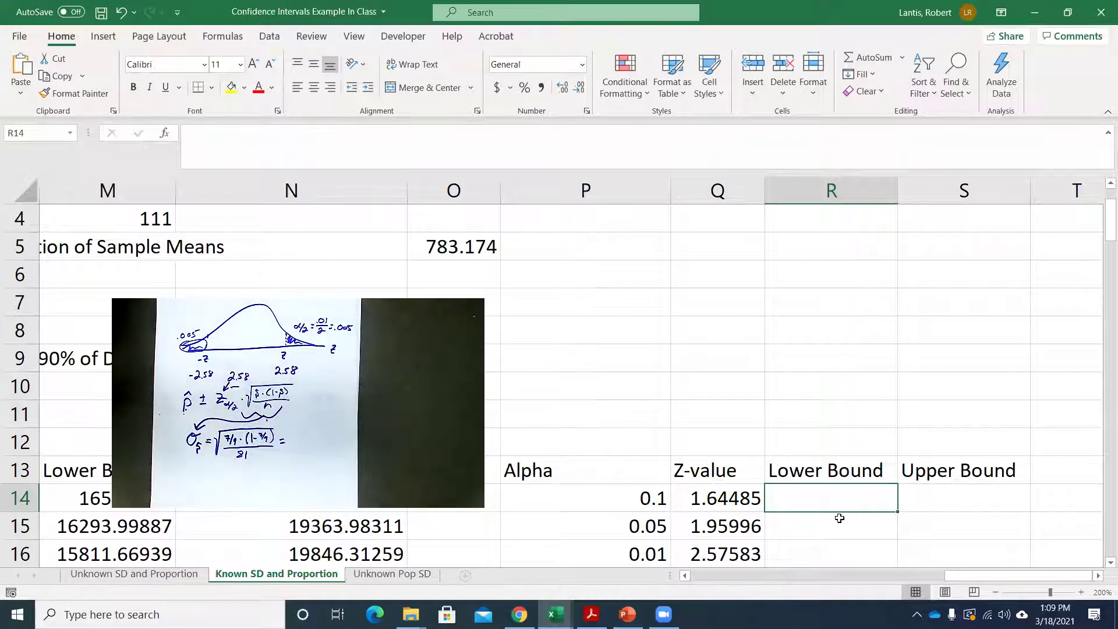
pyautogui.scroll(1, 592, 277)
pyautogui.click(592, 276)
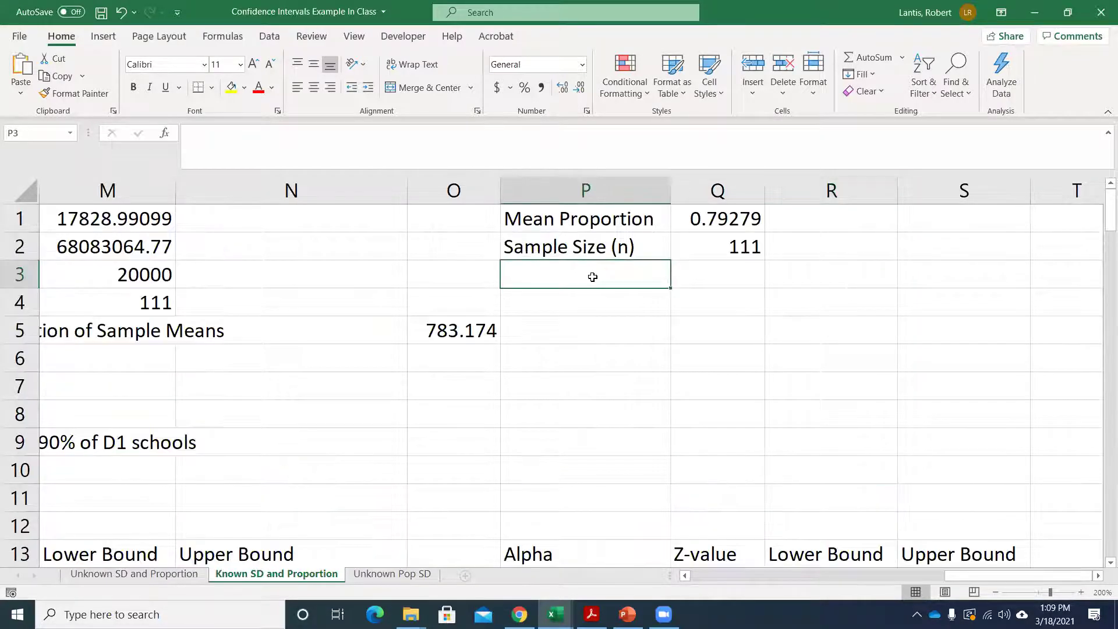
pyautogui.write('SD ')
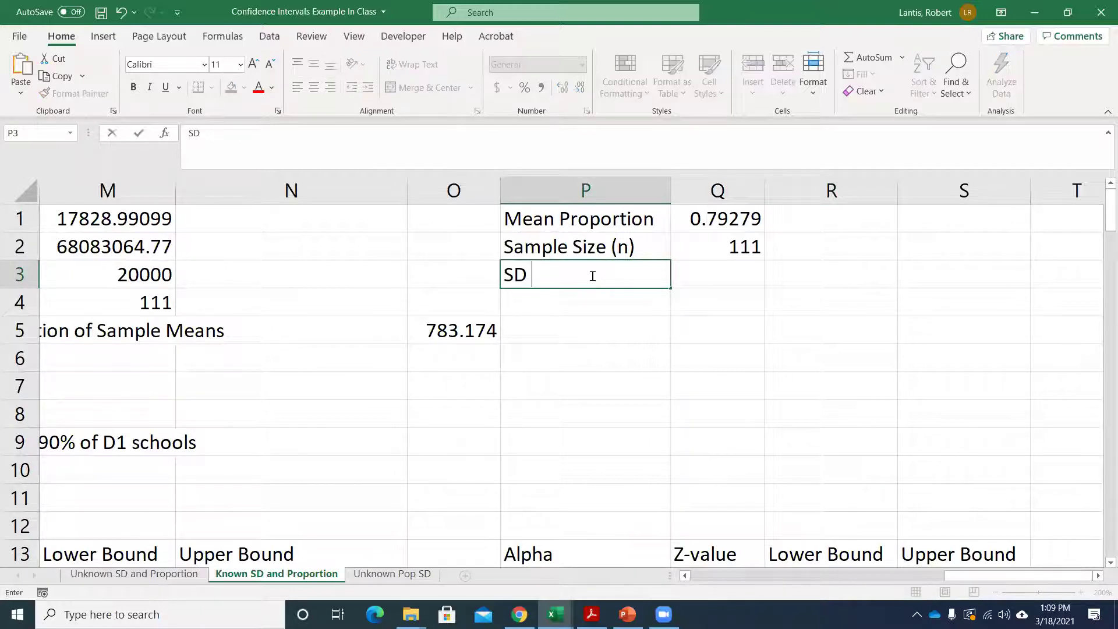
pyautogui.write('of Sample Prop.')
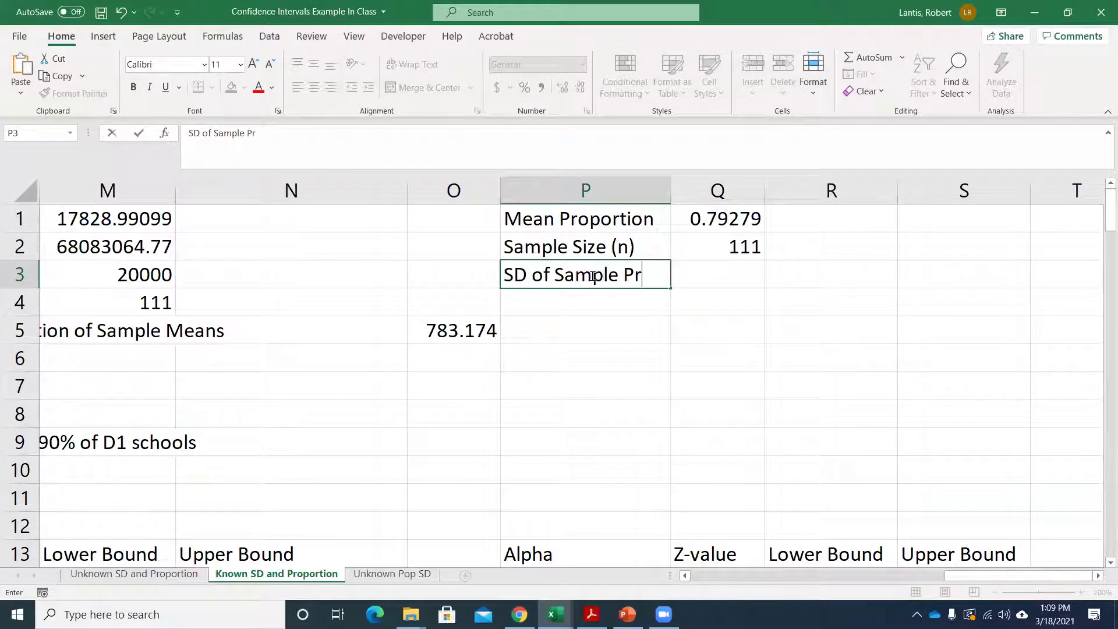
# Step: Calculate the standard deviation of the sample proportion in Q3 with =SQRT(Q1*(1-Q1)/Q2)
pyautogui.write('=sqrt(')
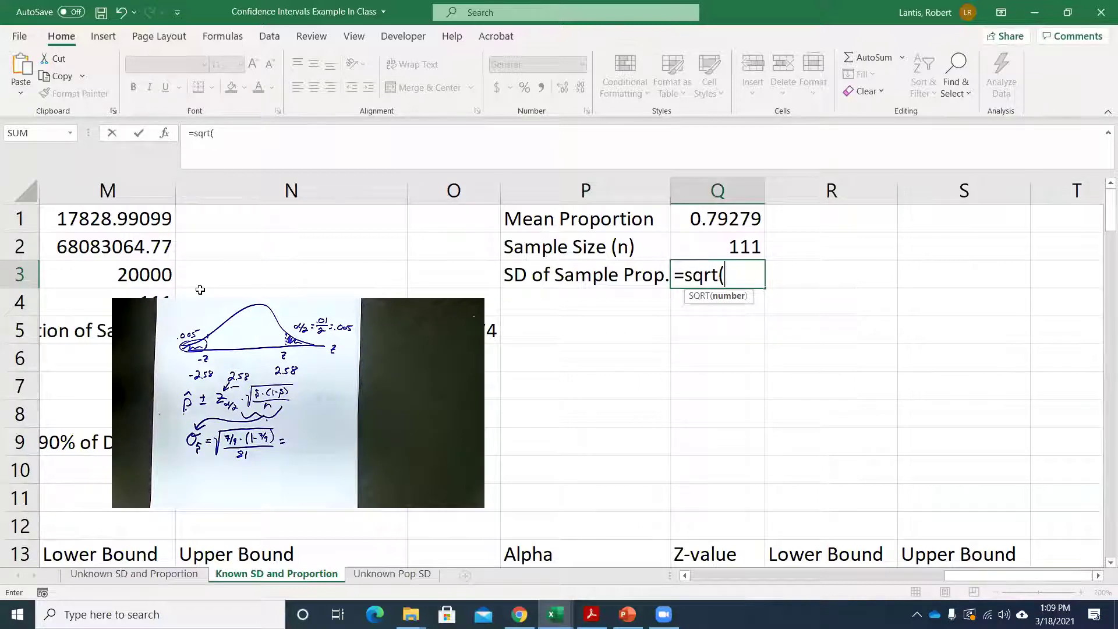
pyautogui.click(728, 218)
pyautogui.write('*(1-')
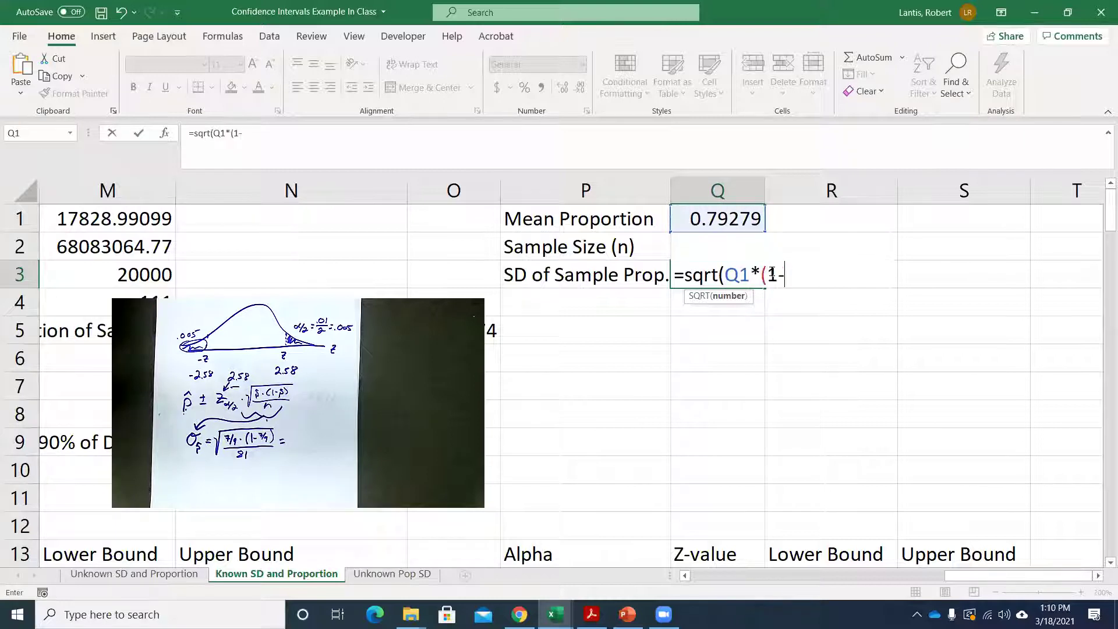
pyautogui.click(731, 221)
pyautogui.write(')')
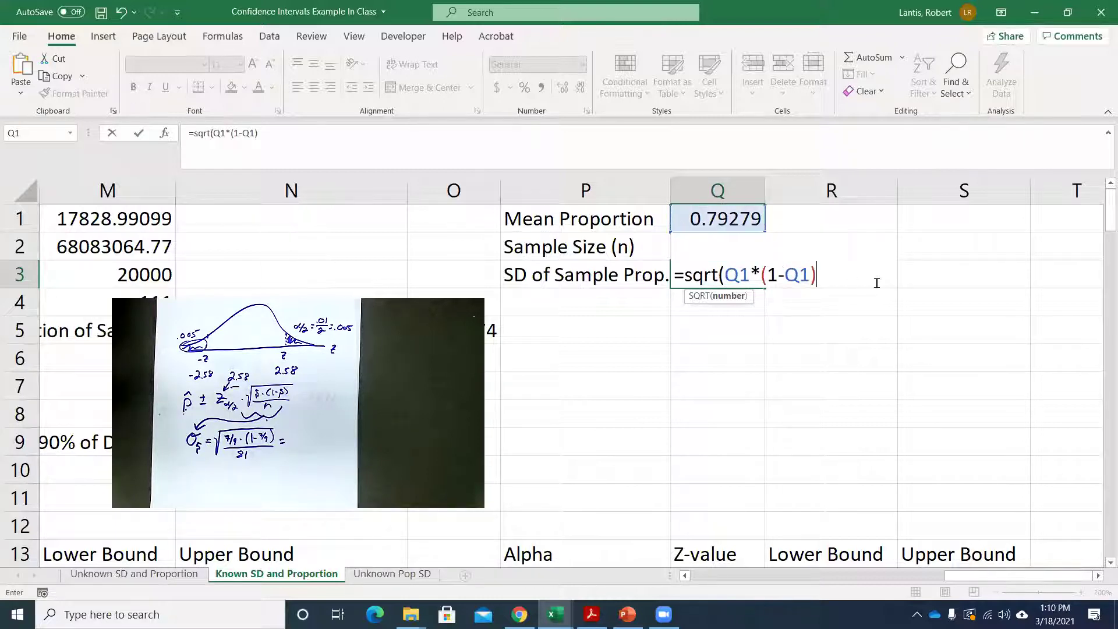
pyautogui.write('/Q2')
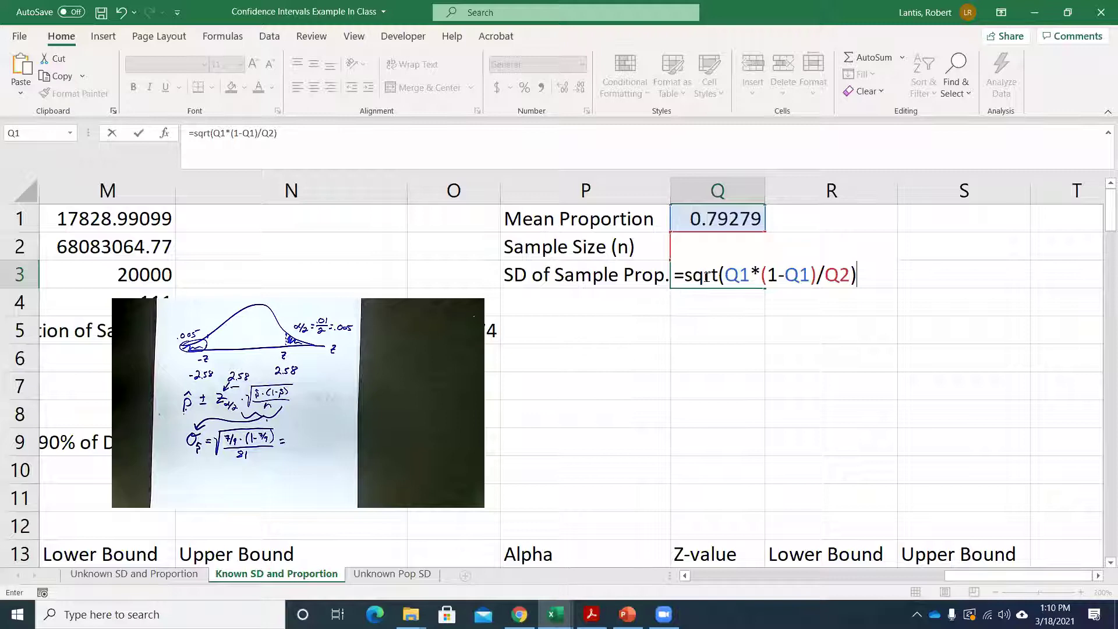
pyautogui.press('Return')
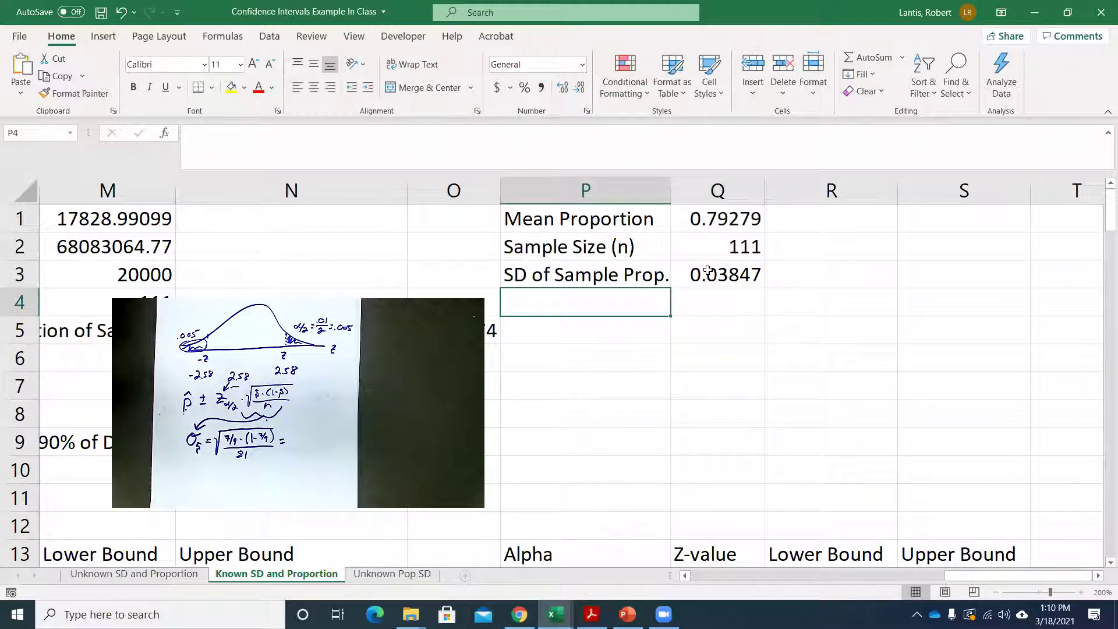
# Step: Enter the lower bound formula =Q1-Q14*Q3 in R14 for the 0.1 alpha row
pyautogui.scroll(-2, 816, 350)
pyautogui.click(897, 430)
pyautogui.write('=')
pyautogui.scroll(2, 743, 292)
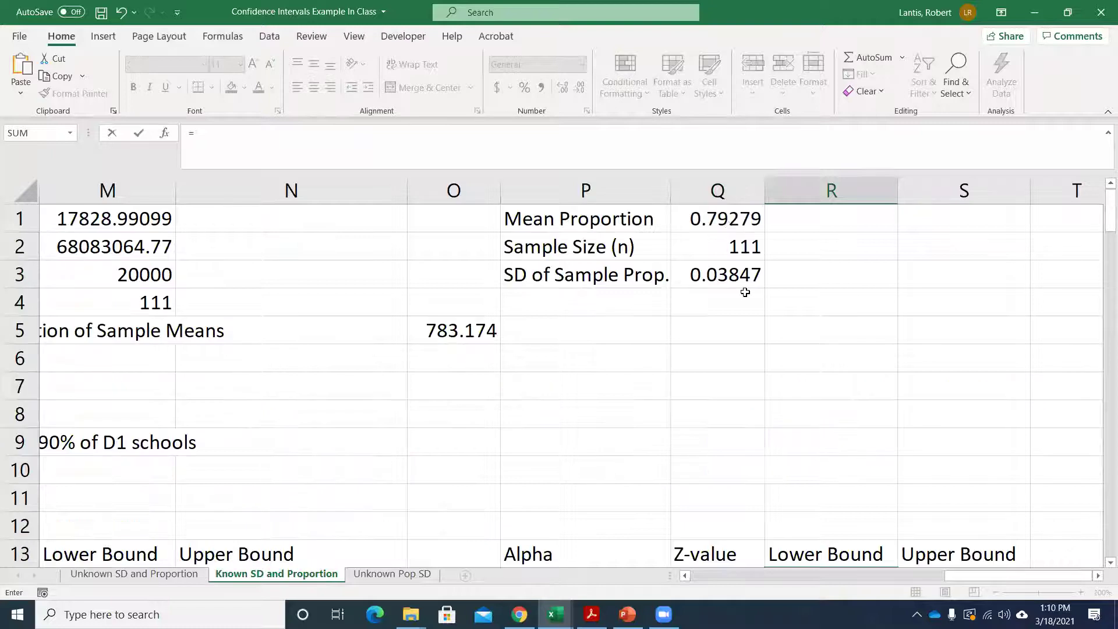
pyautogui.click(722, 216)
pyautogui.scroll(-2, 757, 408)
pyautogui.write('-')
pyautogui.click(714, 412)
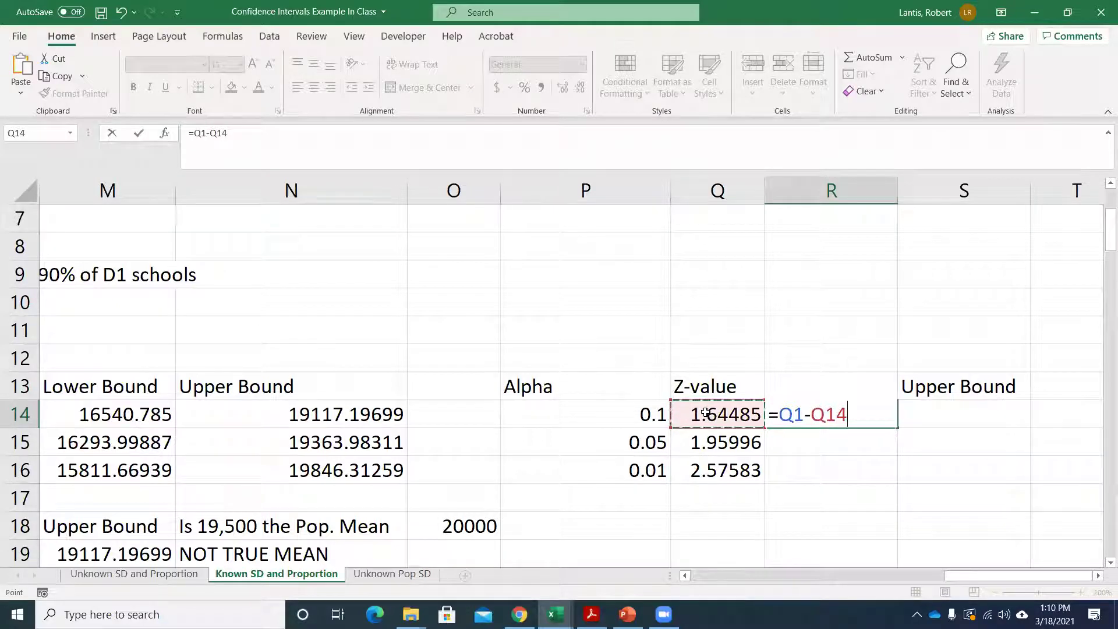
pyautogui.write('*')
pyautogui.scroll(1, 716, 419)
pyautogui.scroll(1, 717, 422)
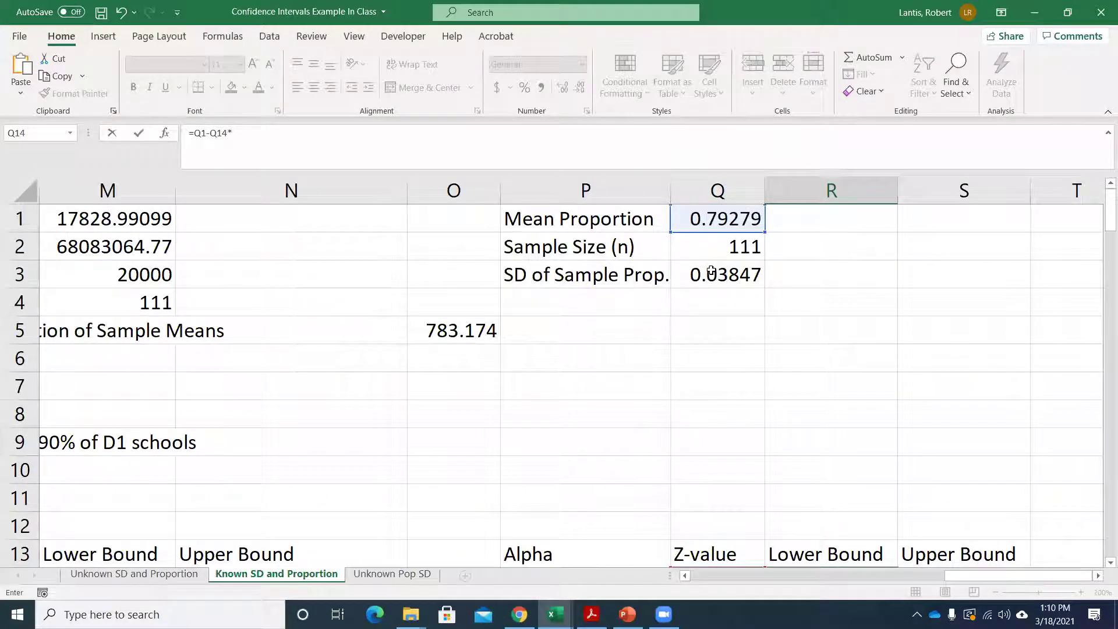
pyautogui.click(711, 274)
pyautogui.scroll(-1, 779, 412)
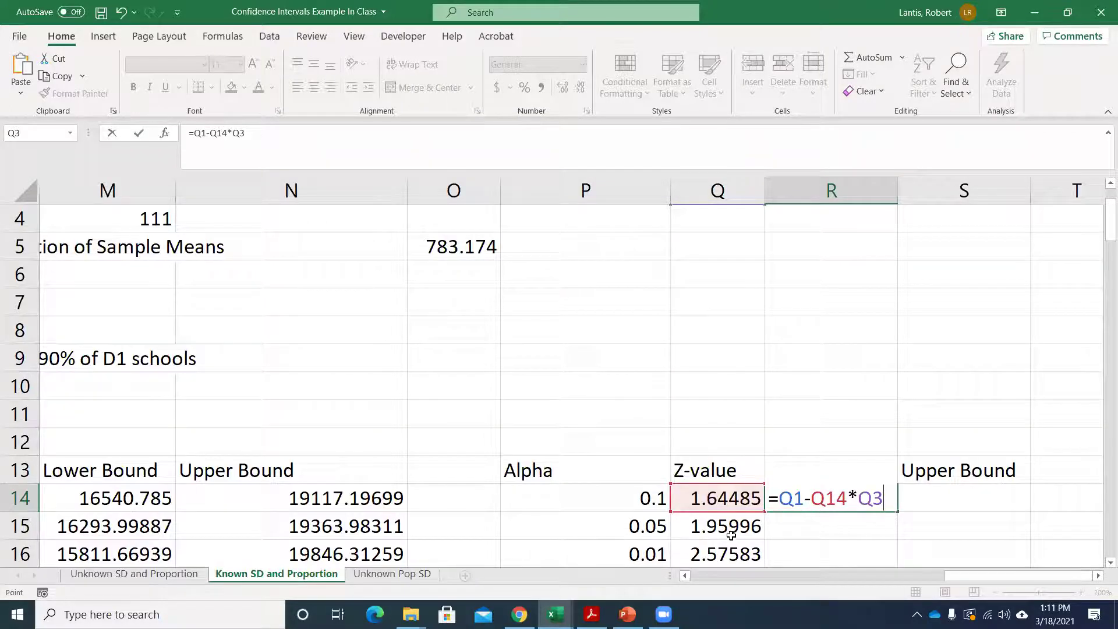
pyautogui.scroll(1, 807, 503)
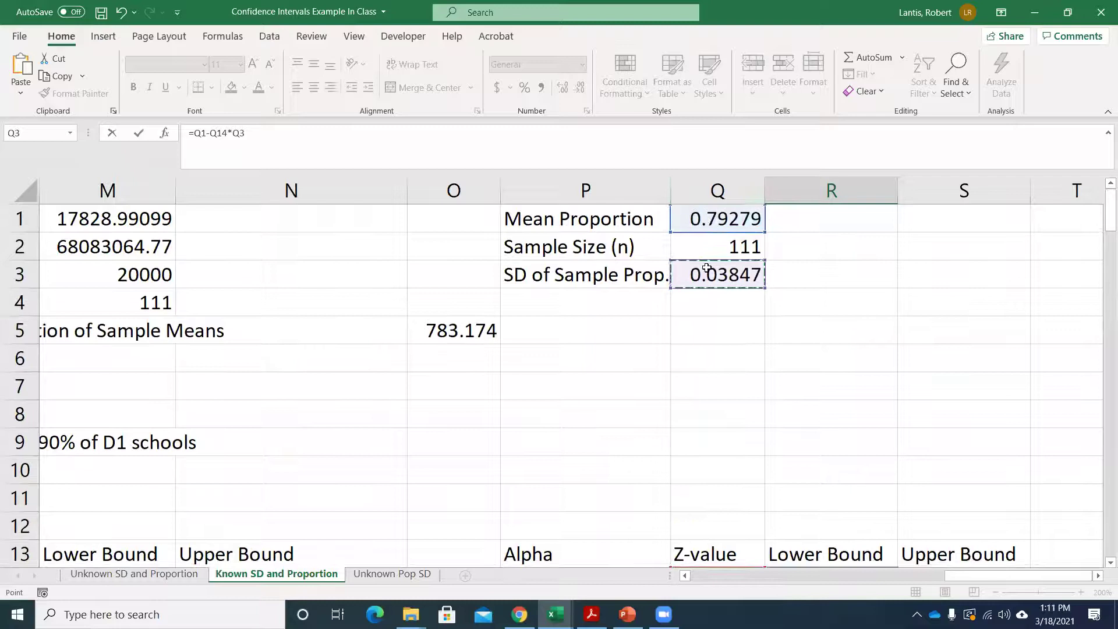
pyautogui.scroll(-1, 812, 457)
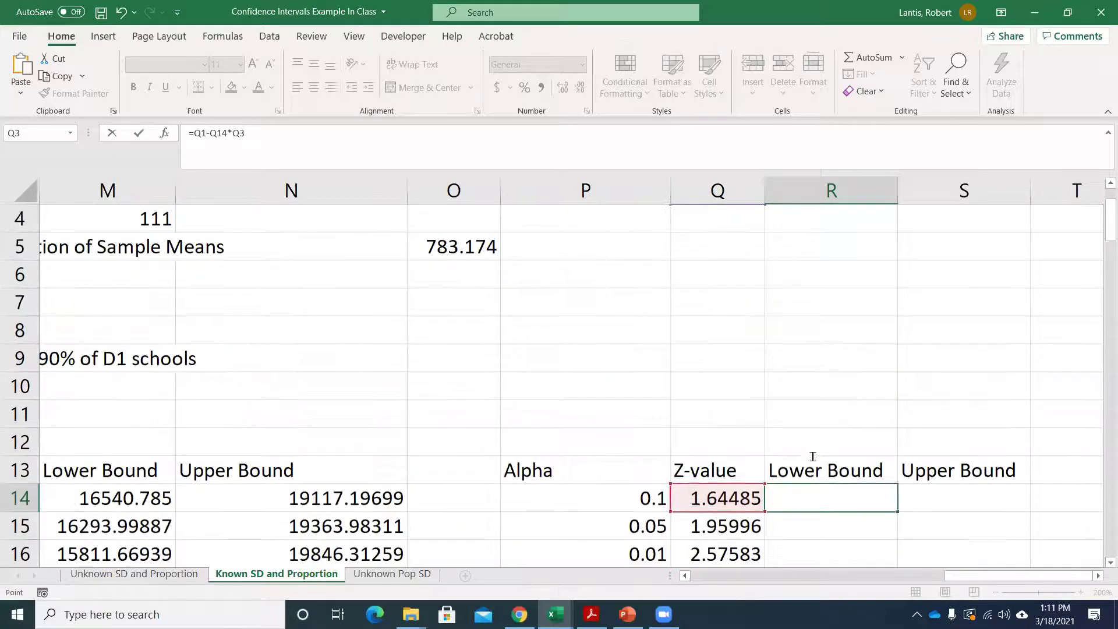
# Step: Make the Q1 and Q3 references absolute in R14 so the formula reads =$Q$1-Q14*$Q$3
pyautogui.click(780, 495)
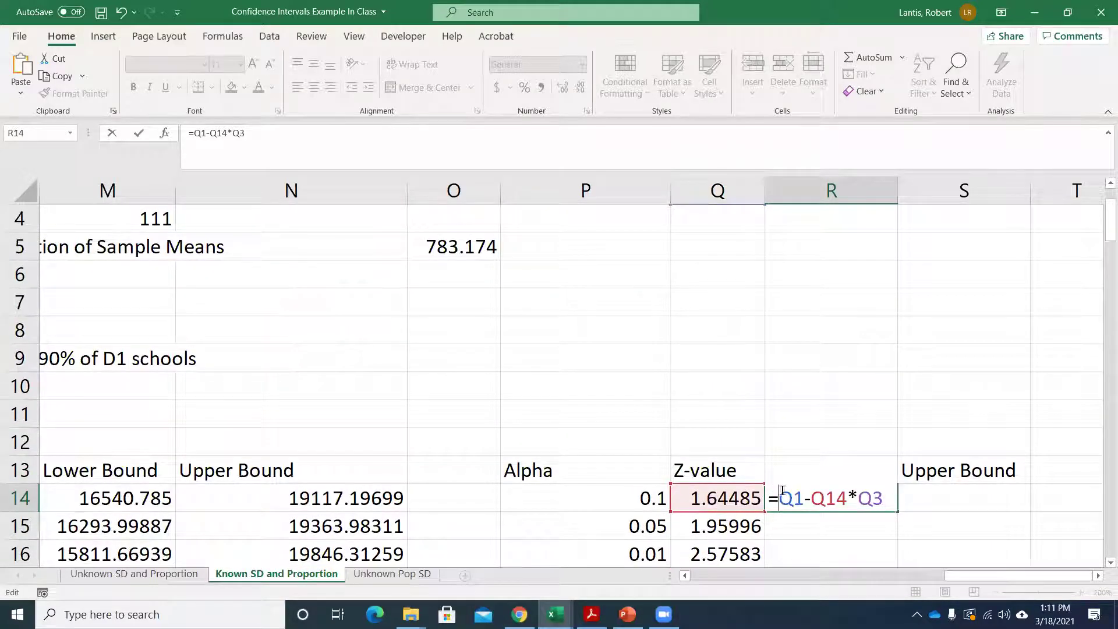
pyautogui.write('$')
pyautogui.press('Right')
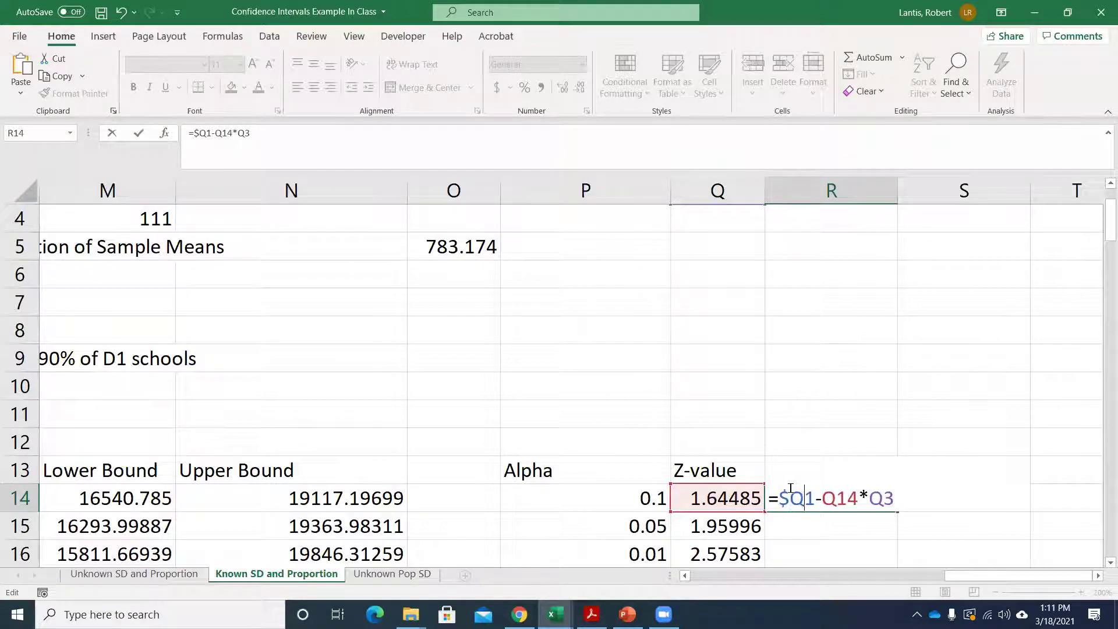
pyautogui.write('$Q$')
pyautogui.press('Right')
pyautogui.write('$')
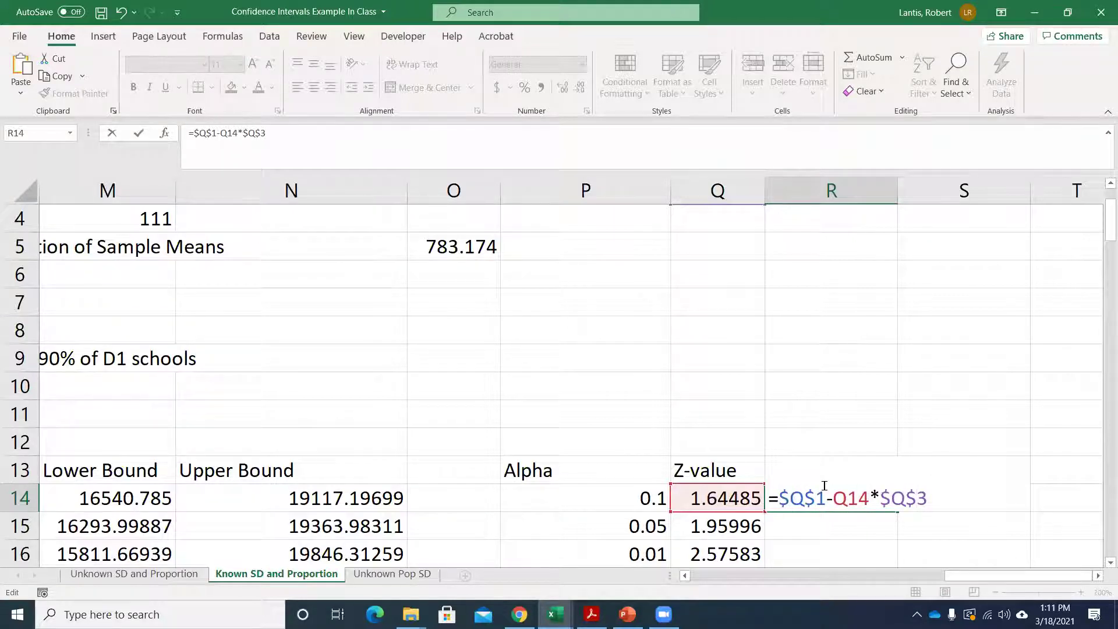
pyautogui.press('Return')
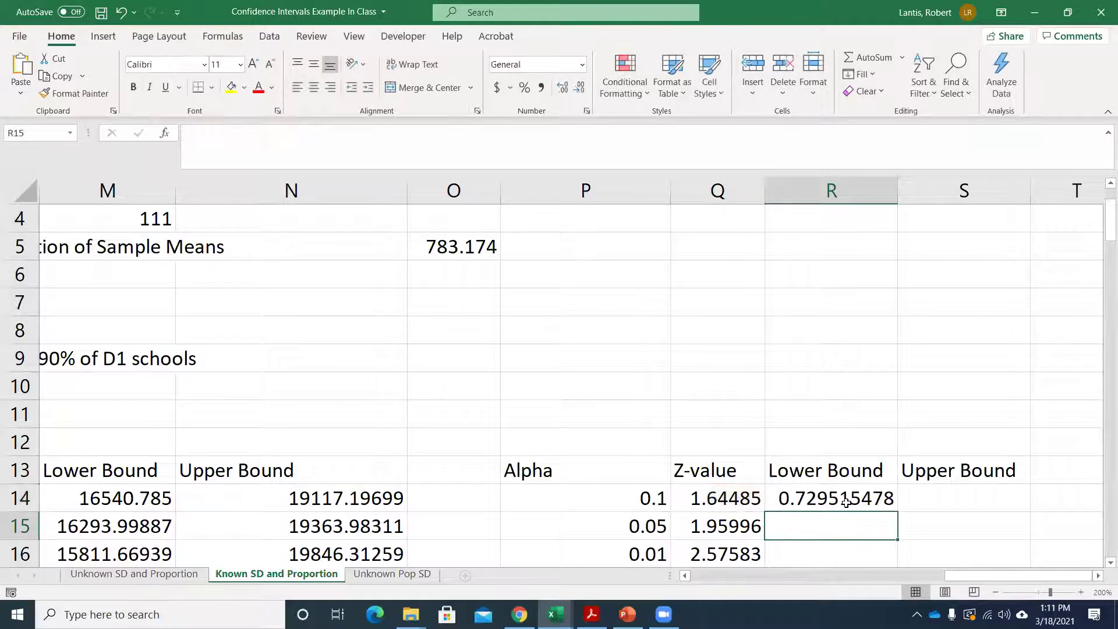
# Step: Fill the R14 lower bound formula down through R16
pyautogui.click(861, 495)
pyautogui.scroll(-1, 861, 496)
pyautogui.scroll(-1, 861, 496)
pyautogui.moveTo(897, 428); pyautogui.dragTo(902, 483)
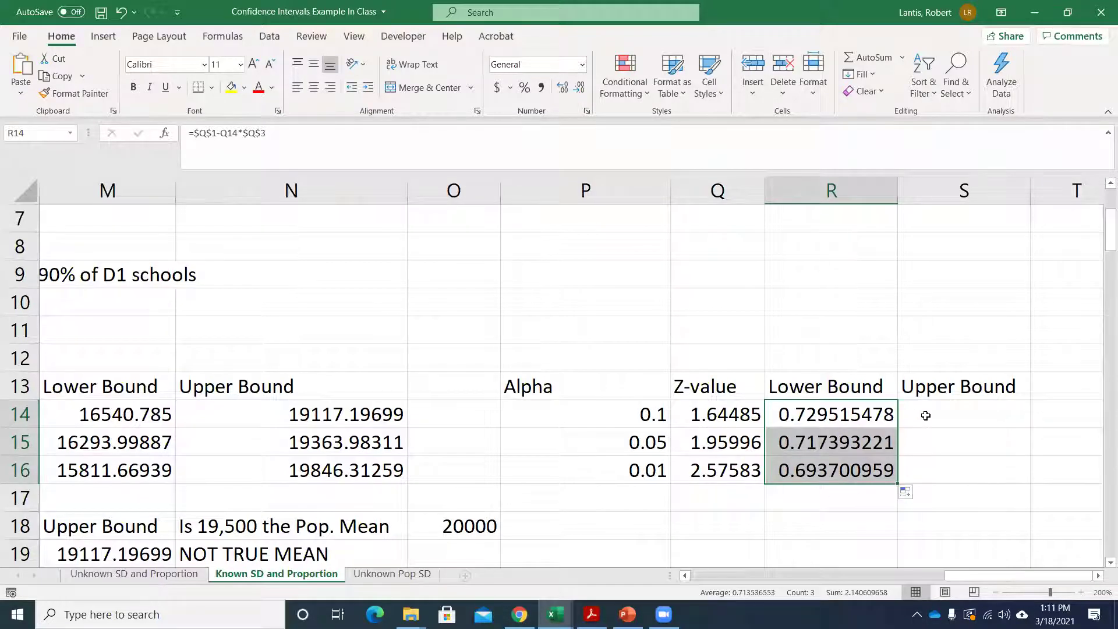
# Step: Copy the text of the R14 lower bound formula into S14 under Upper Bound, keeping its references as they are
pyautogui.doubleClick(850, 413)
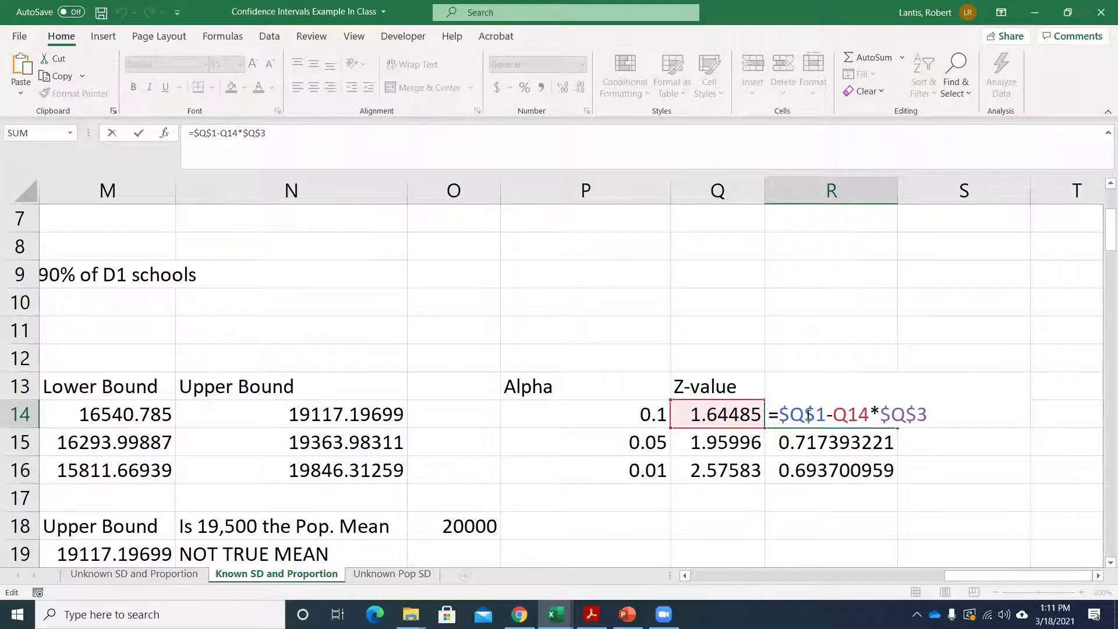
pyautogui.moveTo(772, 415); pyautogui.dragTo(929, 414)
pyautogui.rightClick(883, 415)
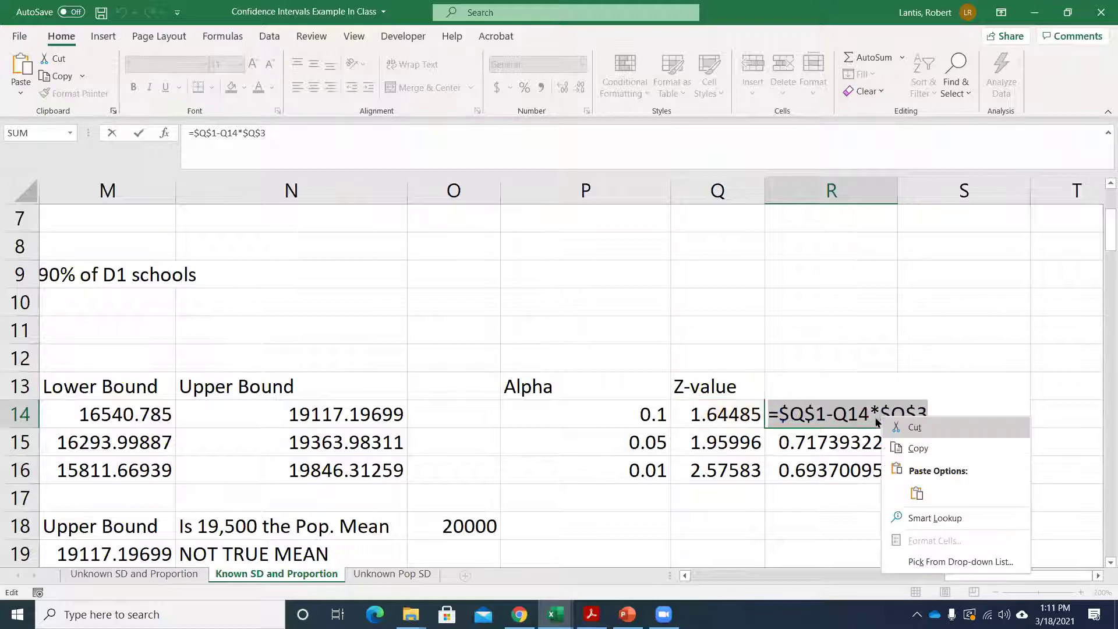
pyautogui.click(918, 449)
pyautogui.press('Return')
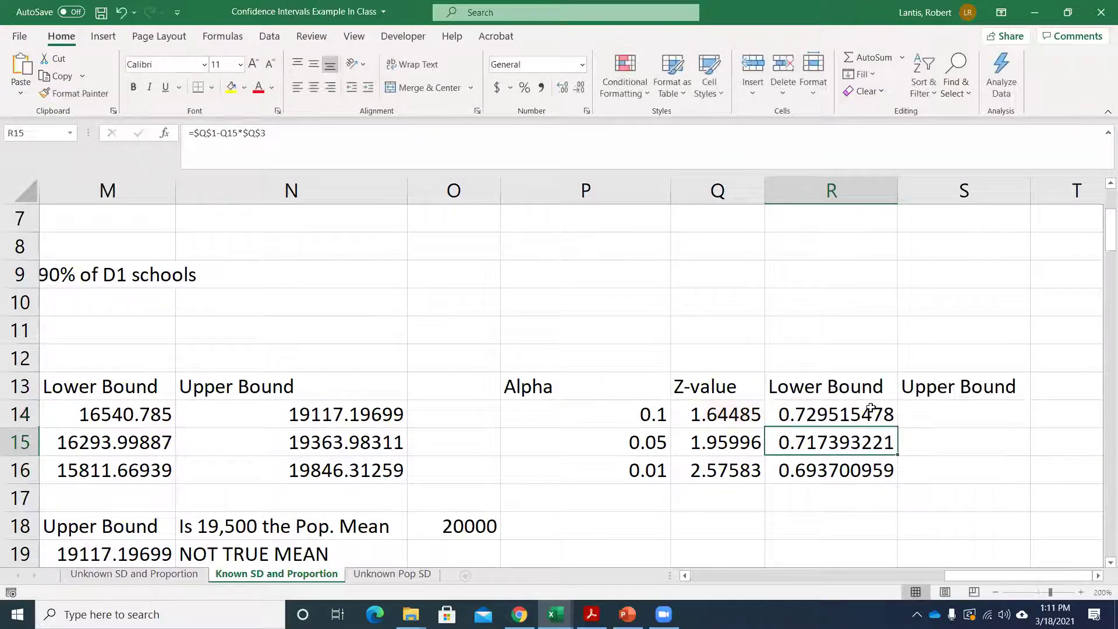
pyautogui.doubleClick(930, 415)
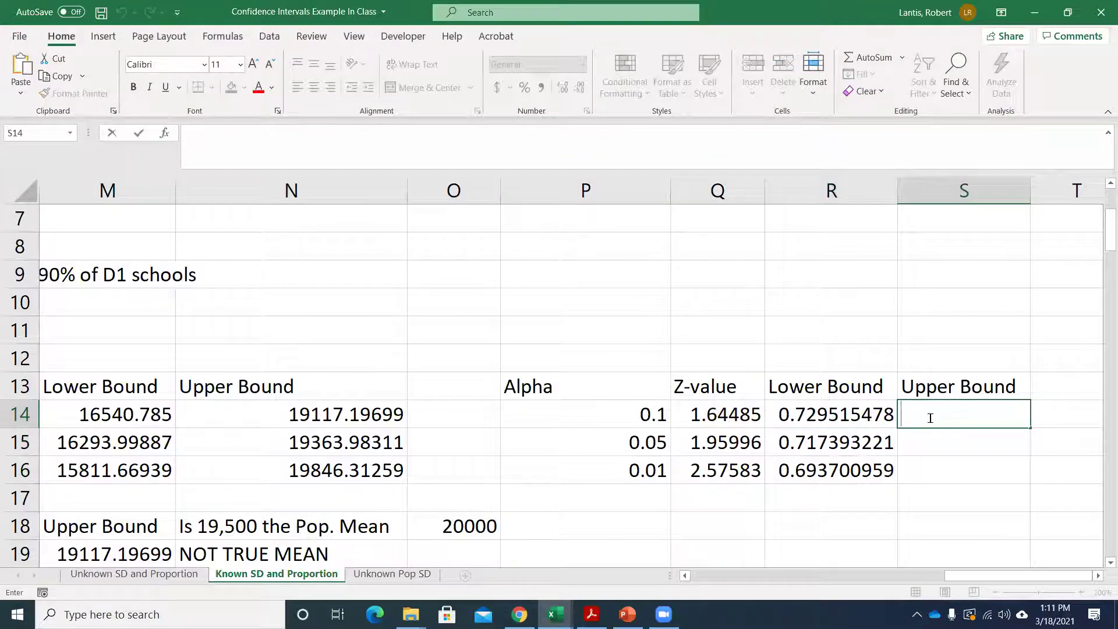
pyautogui.rightClick(931, 418)
pyautogui.click(970, 496)
# Step: Change the minus to a plus in S14 so it reads =$Q$1+Q14*$Q$3, and fill it down through S16
pyautogui.click(959, 417)
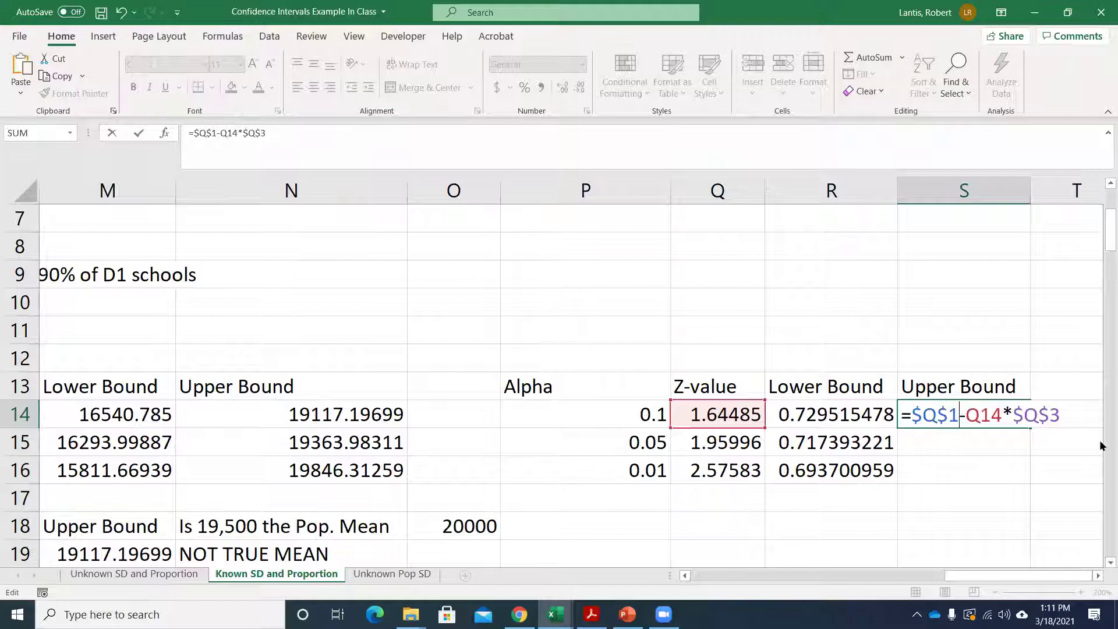
pyautogui.press('Delete')
pyautogui.write('+')
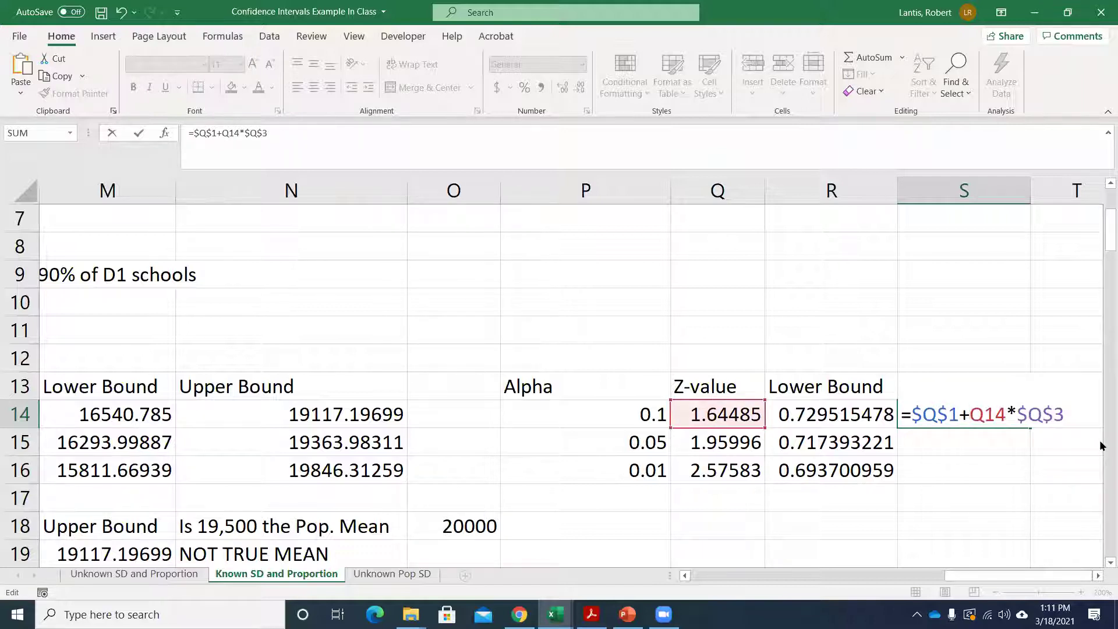
pyautogui.press('Return')
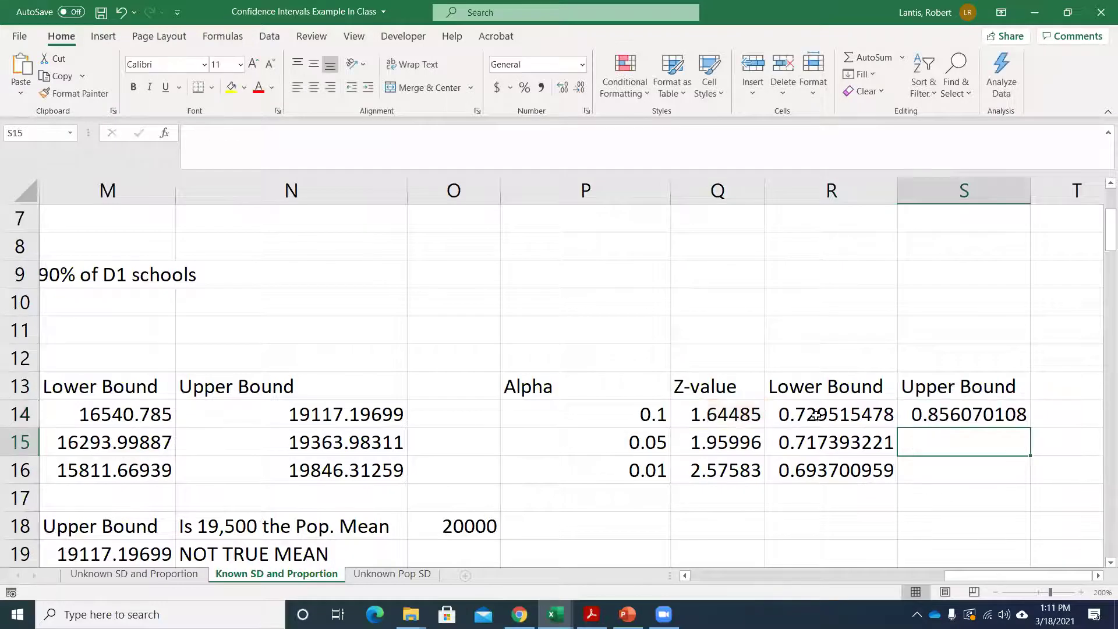
pyautogui.click(947, 413)
pyautogui.moveTo(1029, 425); pyautogui.dragTo(1026, 481)
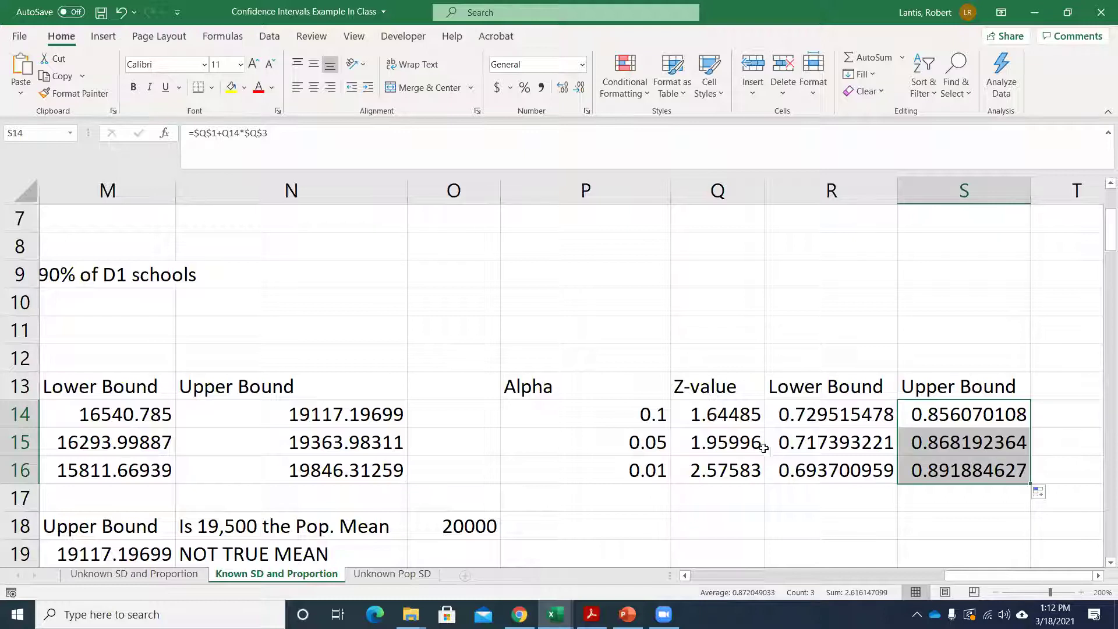
# Step: Add the header "Confidence" in O13, beside the Alpha header
pyautogui.click(457, 412)
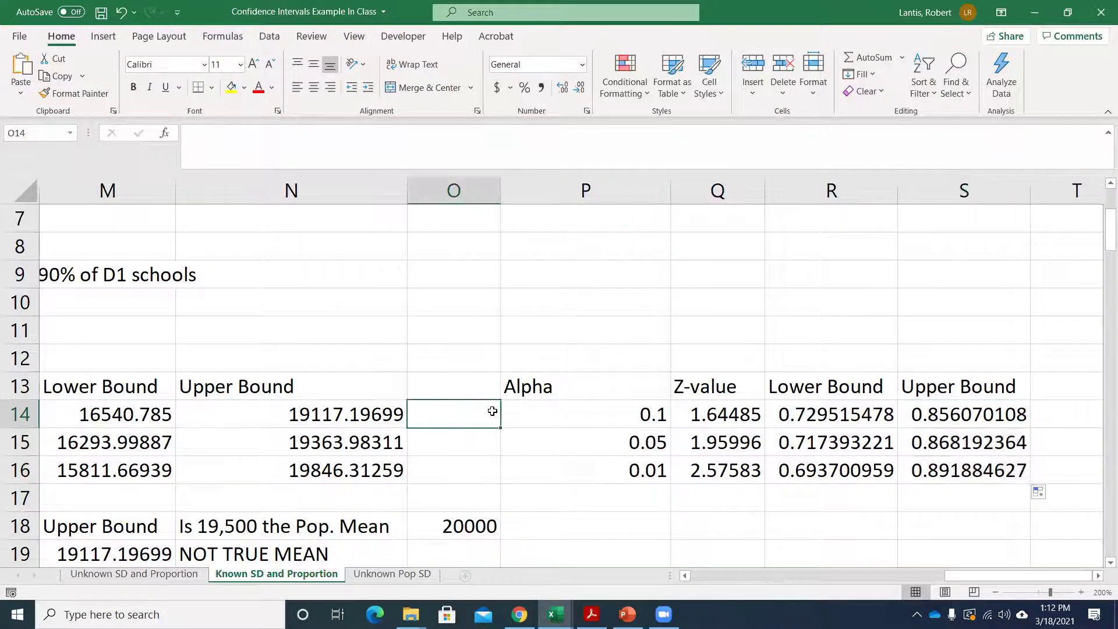
pyautogui.press('Up')
pyautogui.write('Confidence')
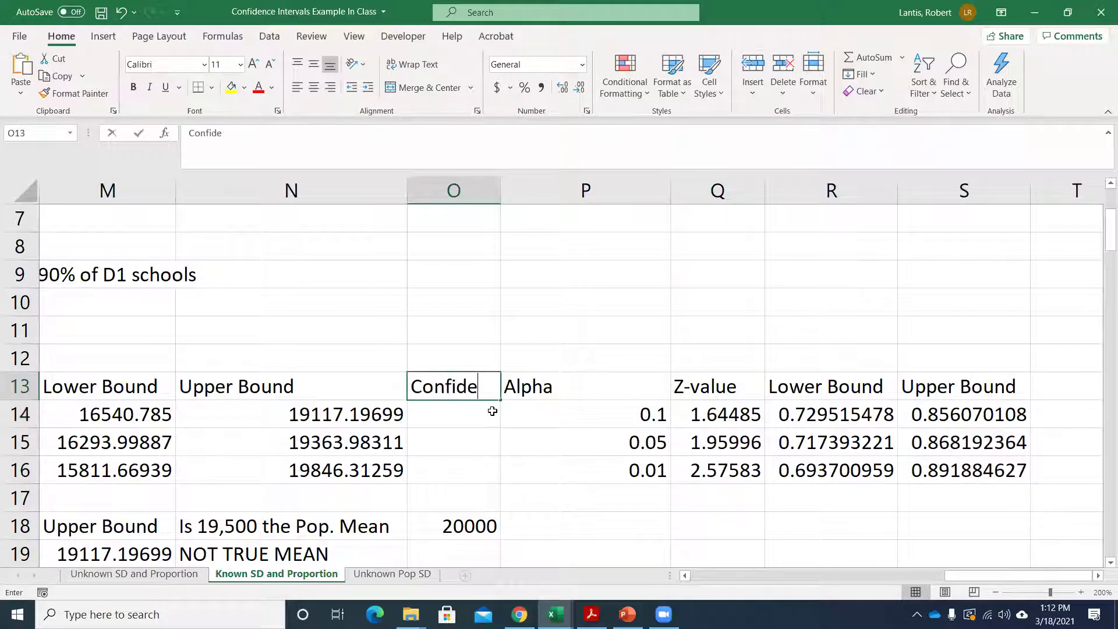
pyautogui.press('Tab')
pyautogui.write('90')
pyautogui.press('Tab')
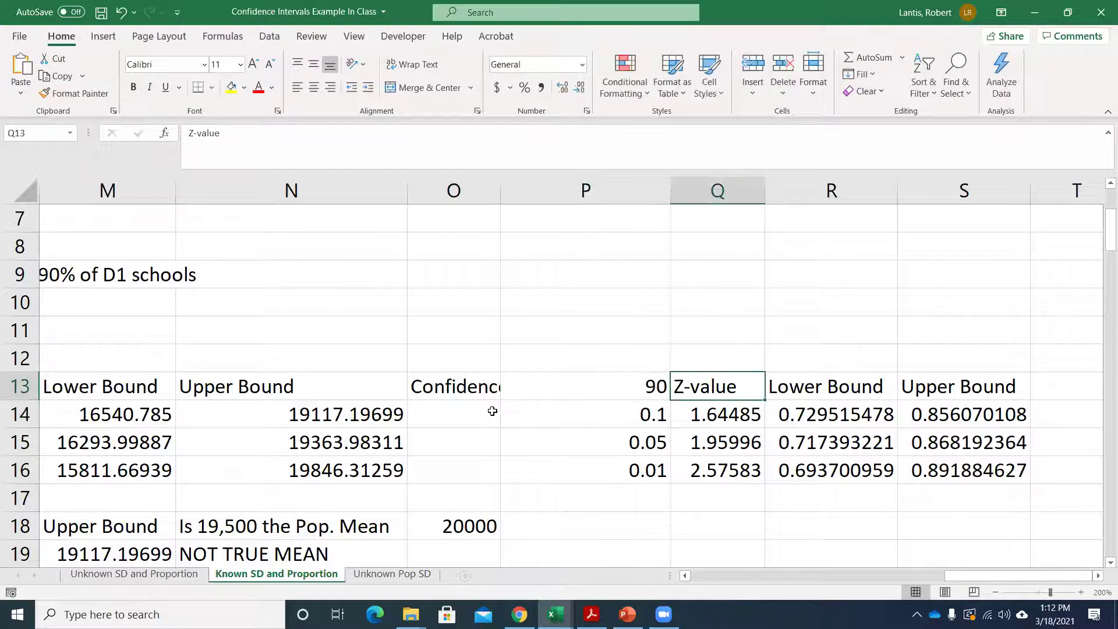
pyautogui.write('95')
pyautogui.press('BackSpace')
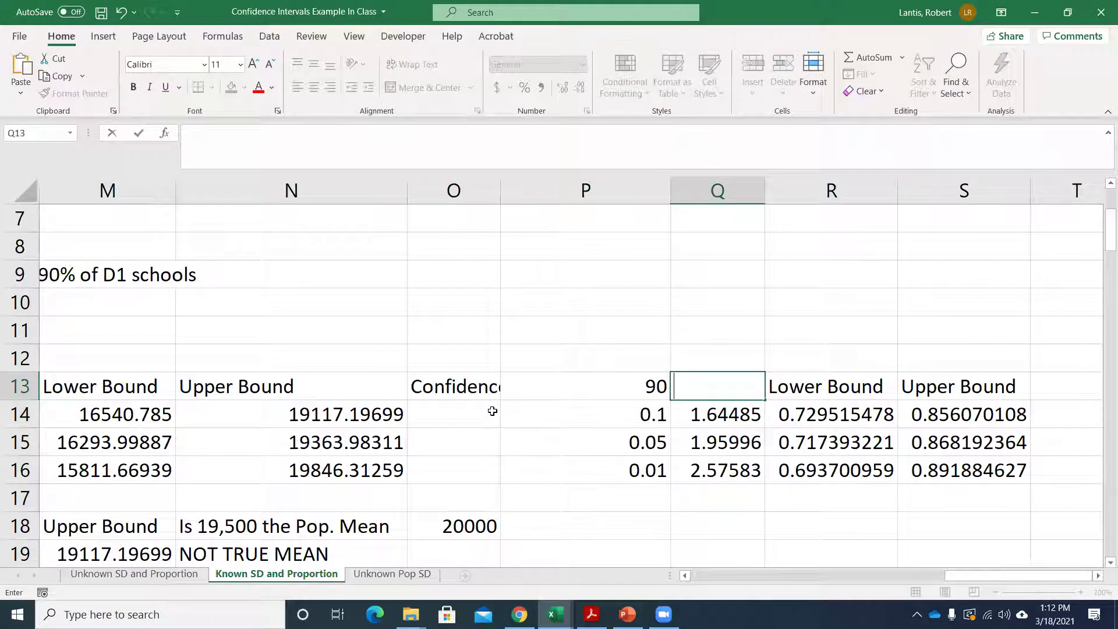
pyautogui.click(493, 412)
pyautogui.hotkey('ctrl', 'z')
pyautogui.hotkey('ctrl', 'z')
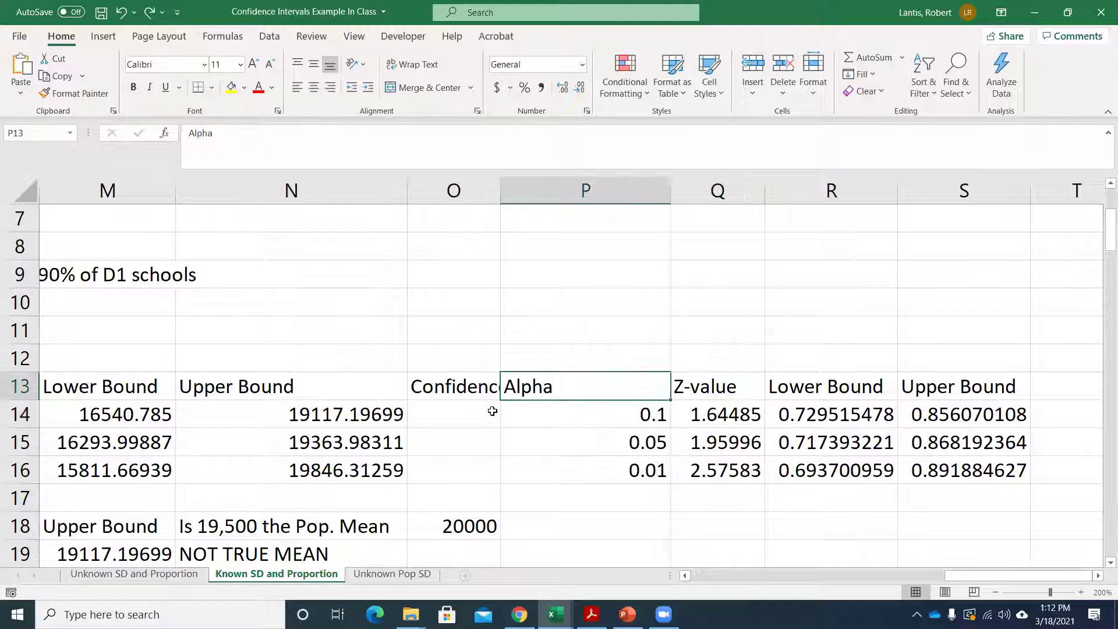
# Step: Enter the confidence levels 90, 95 and 99 in O14 through O16 and widen column O to fit its header
pyautogui.click(493, 412)
pyautogui.write('90')
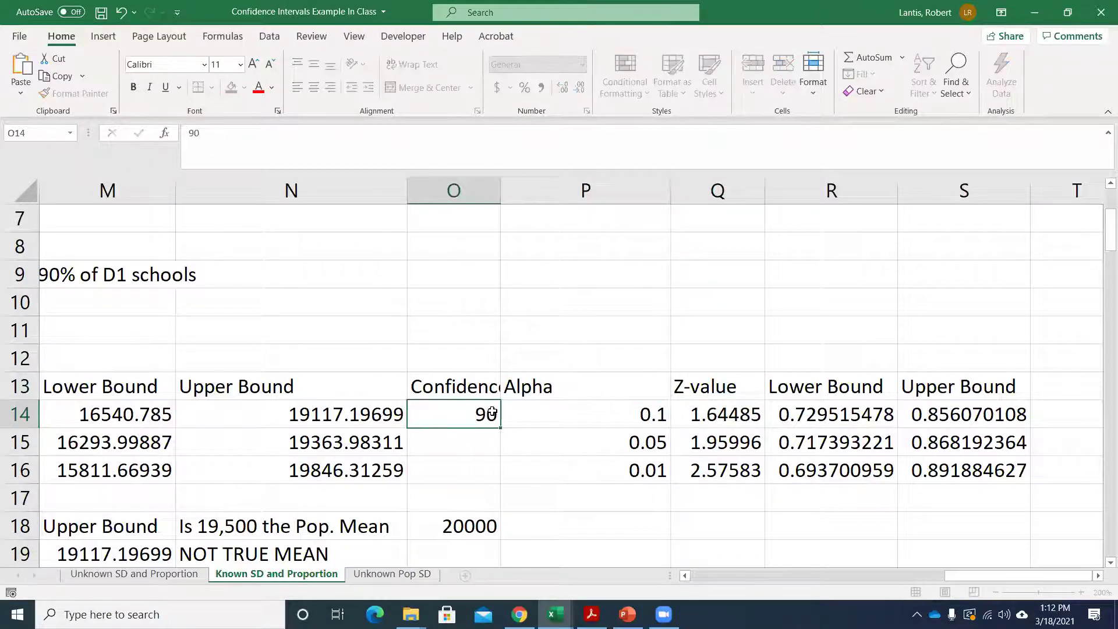
pyautogui.press('Return')
pyautogui.write('95')
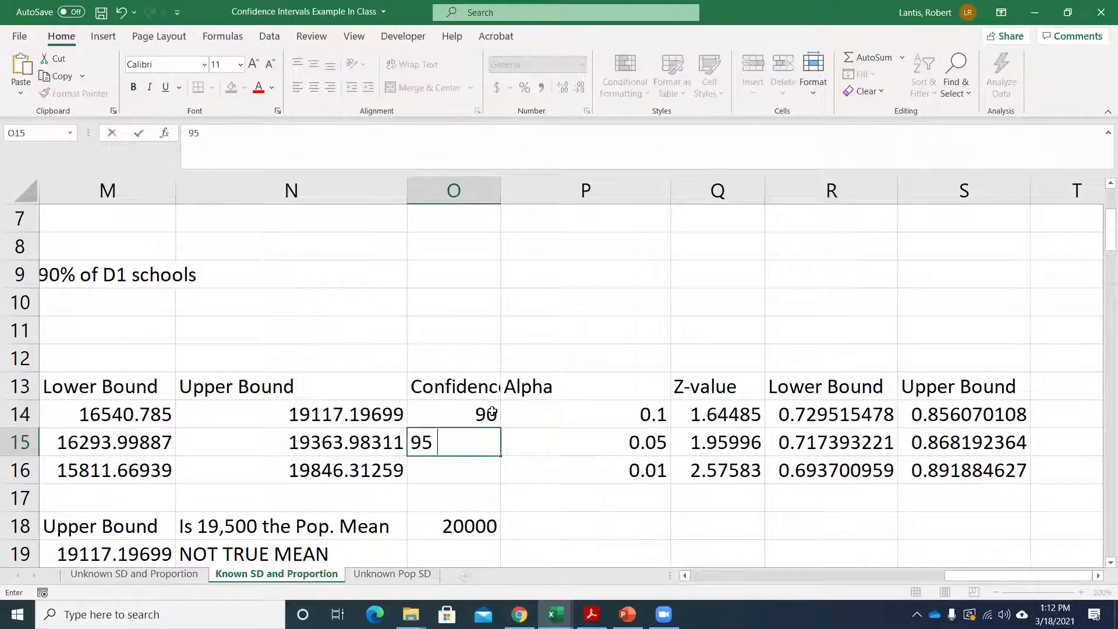
pyautogui.press('Return')
pyautogui.write('99')
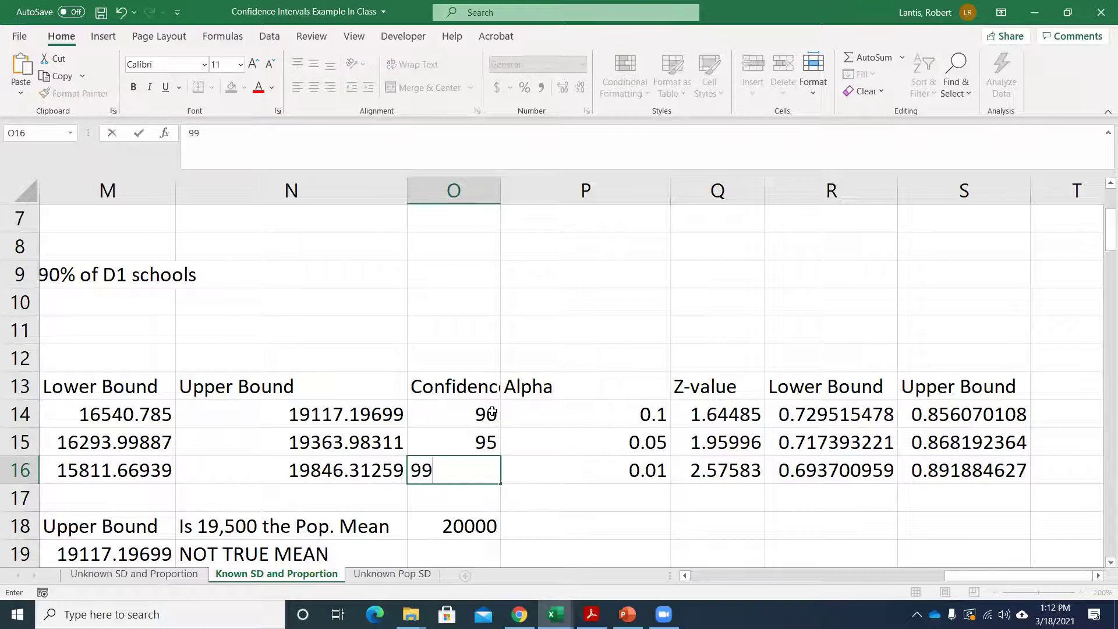
pyautogui.click(504, 310)
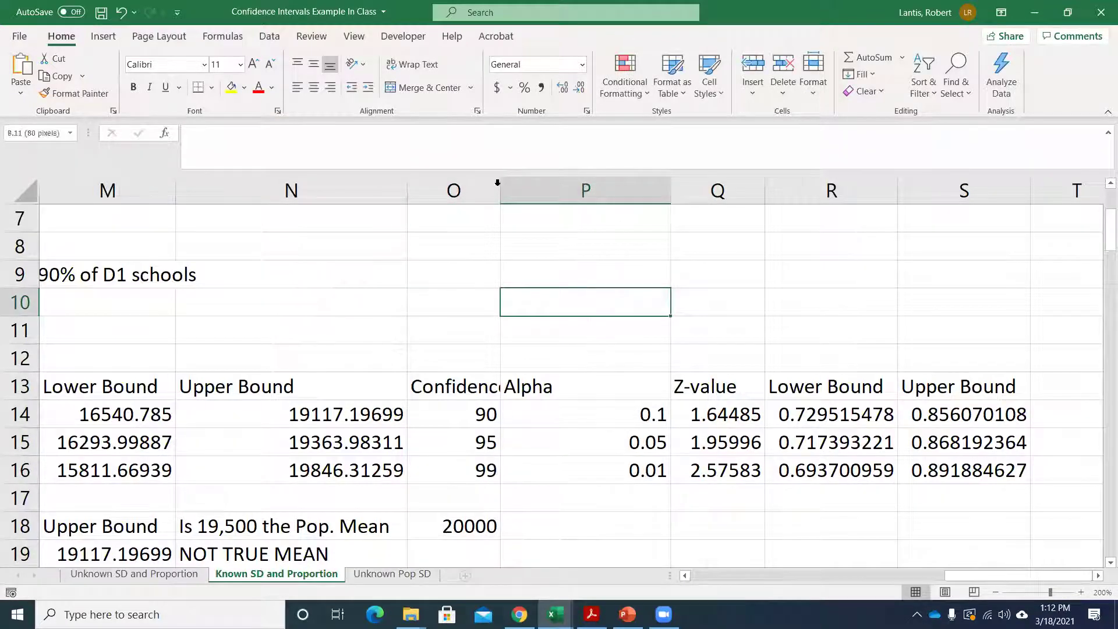
pyautogui.moveTo(497, 183); pyautogui.dragTo(537, 183)
# Step: Examine the confidence levels in O14:O16 and trace the cells referenced by the R14 lower bound formula
pyautogui.moveTo(513, 414); pyautogui.dragTo(511, 461)
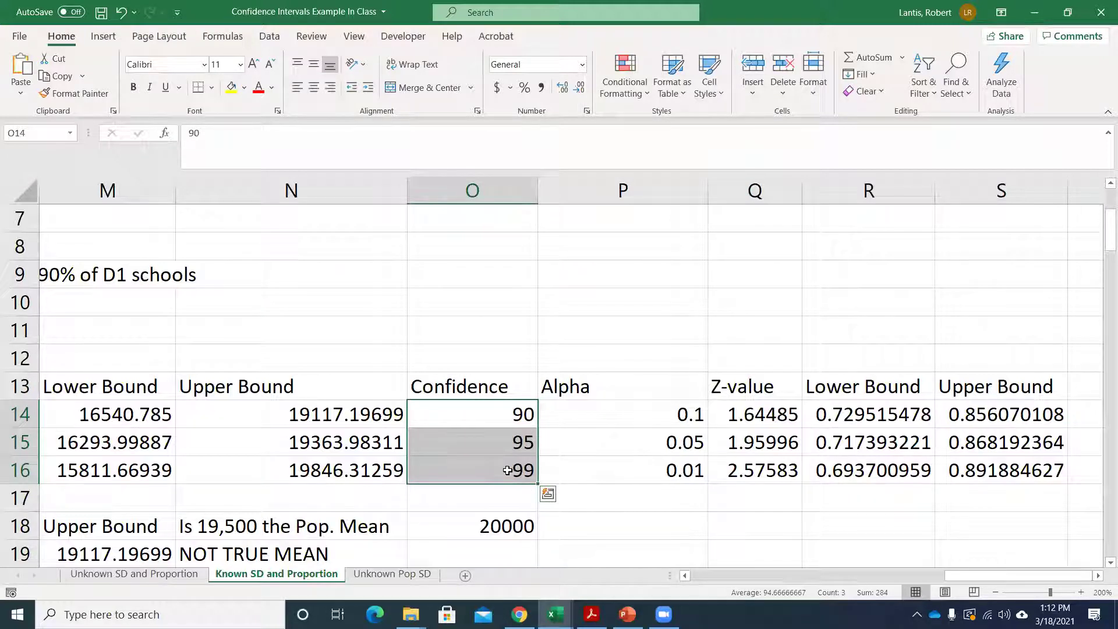
pyautogui.moveTo(960, 572)
pyautogui.mouseDown()
pyautogui.moveTo(943, 575)
pyautogui.moveTo(974, 577)
pyautogui.mouseUp()
pyautogui.doubleClick(907, 414)
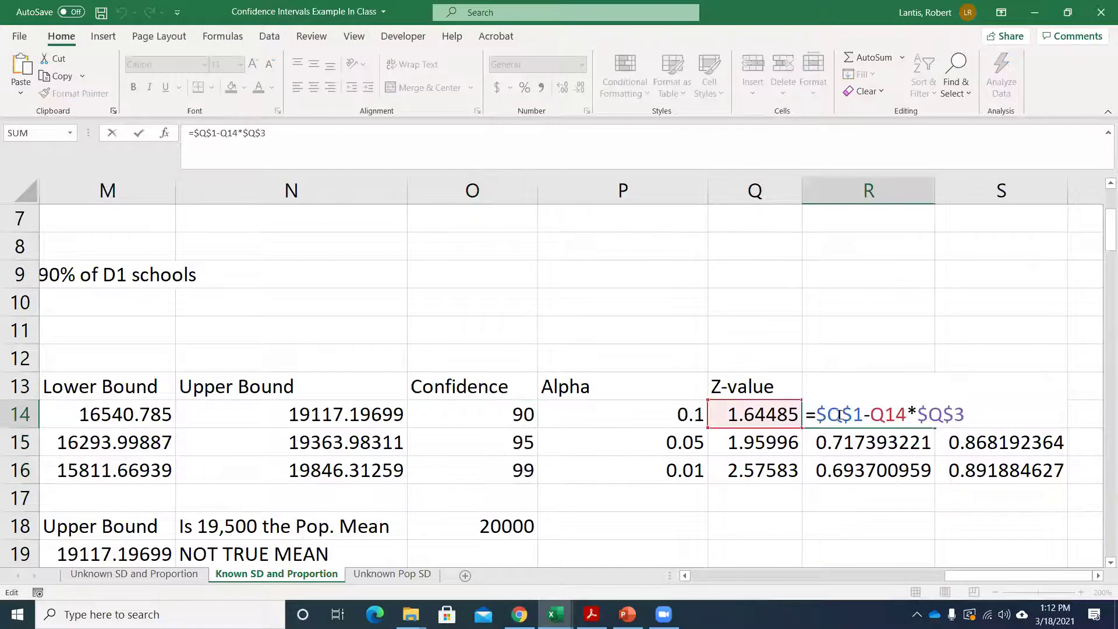
pyautogui.scroll(2, 810, 384)
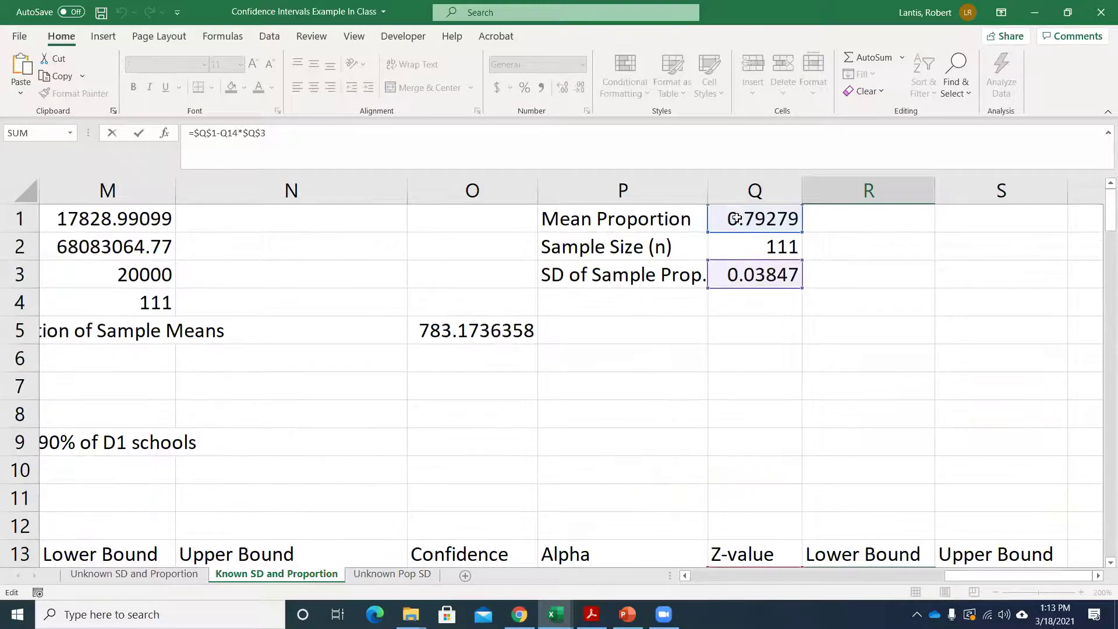
pyautogui.scroll(-1, 859, 414)
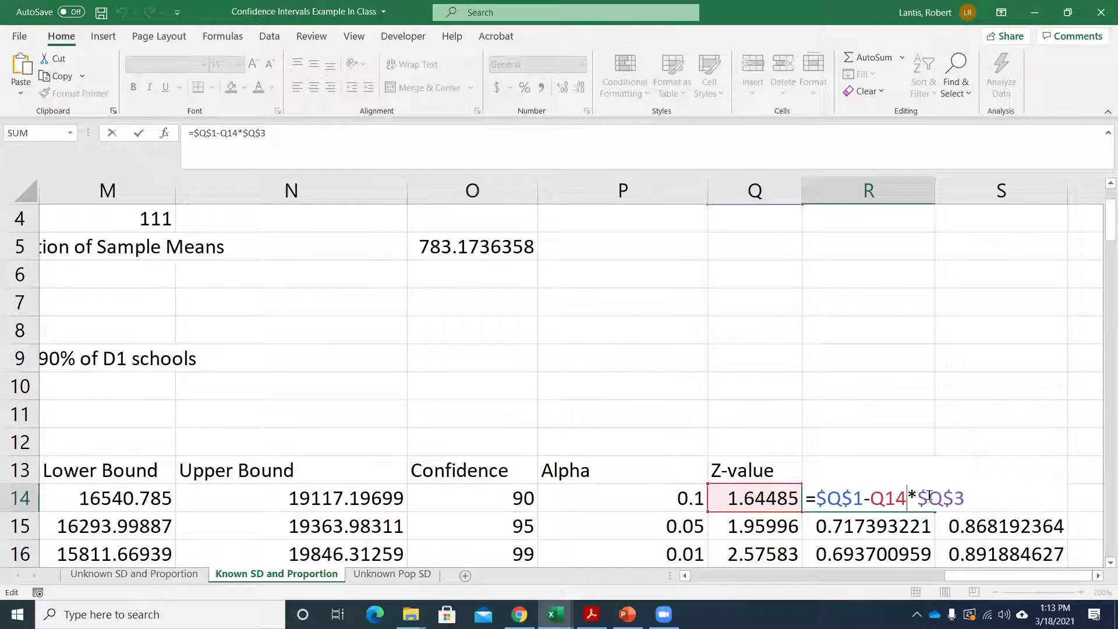
pyautogui.scroll(1, 893, 407)
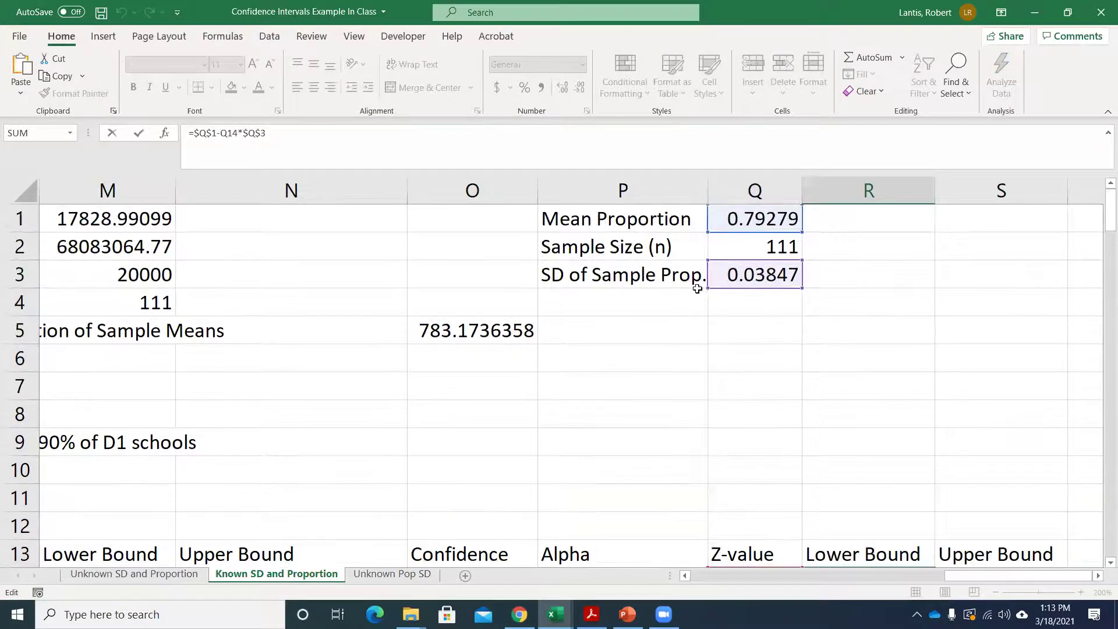
pyautogui.scroll(-1, 839, 392)
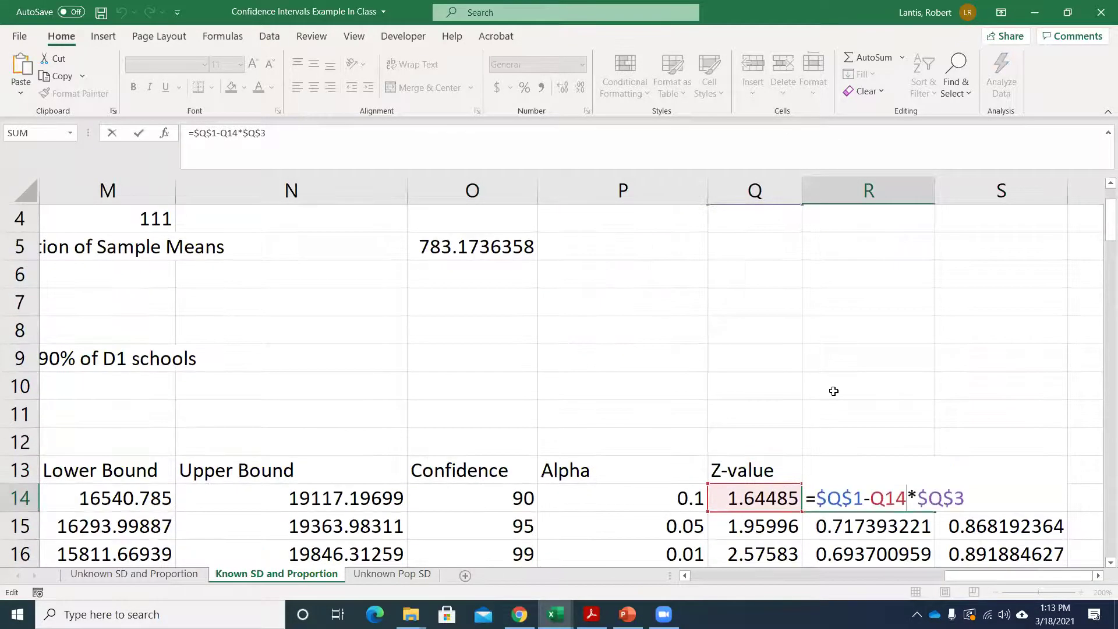
pyautogui.press('Return')
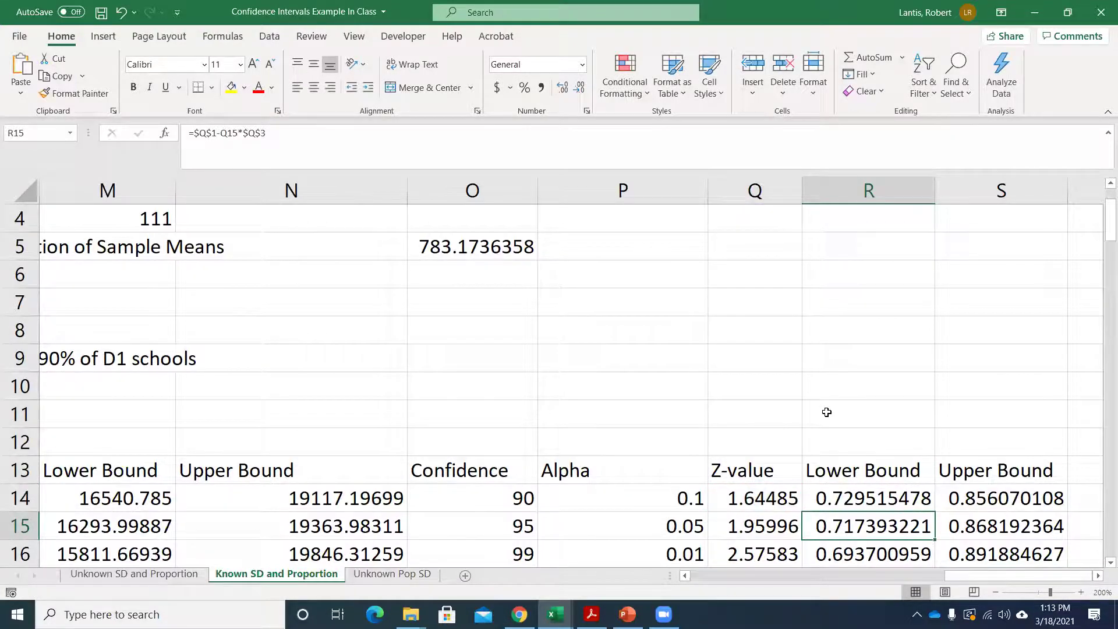
# Step: Try a sample size of 500 in Q2 and compare the proportion lower and upper bounds in R14:S16
pyautogui.scroll(-1, 850, 438)
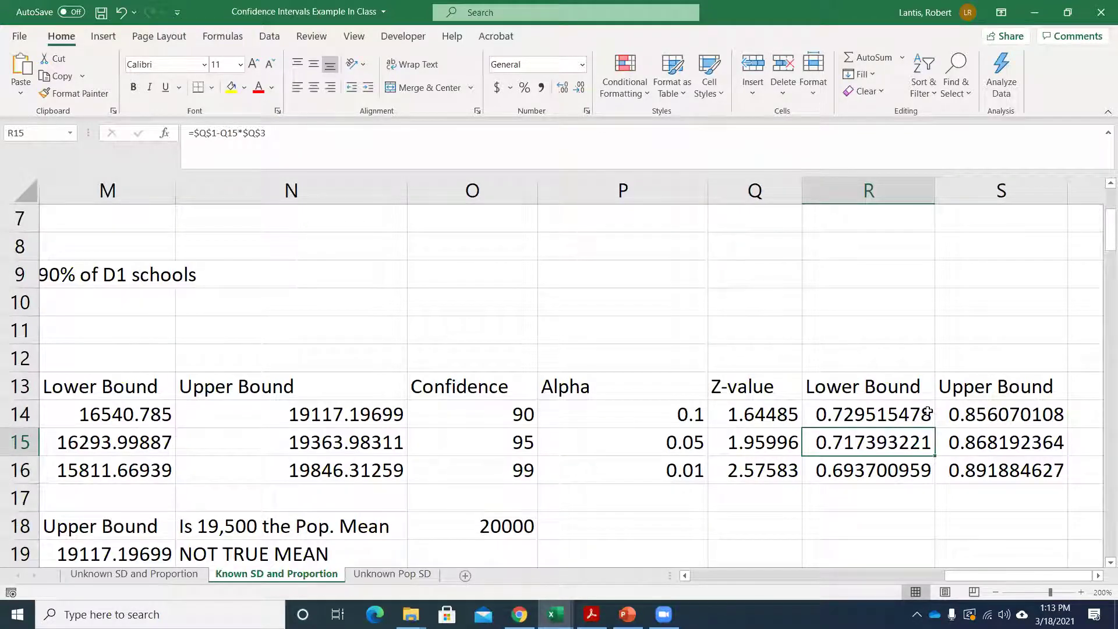
pyautogui.scroll(2, 867, 449)
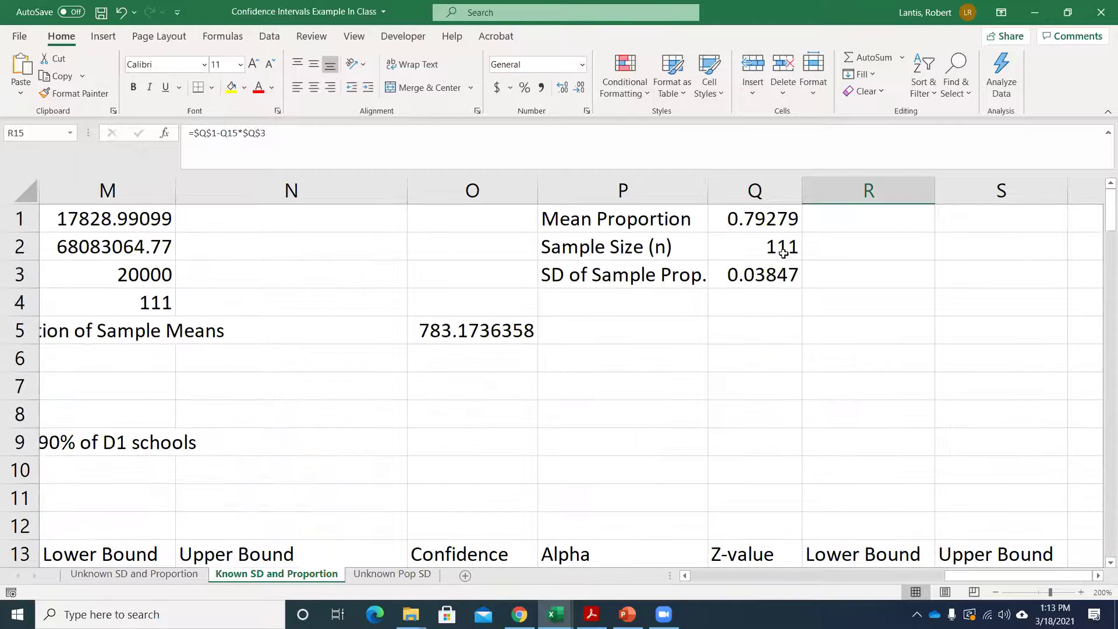
pyautogui.click(784, 252)
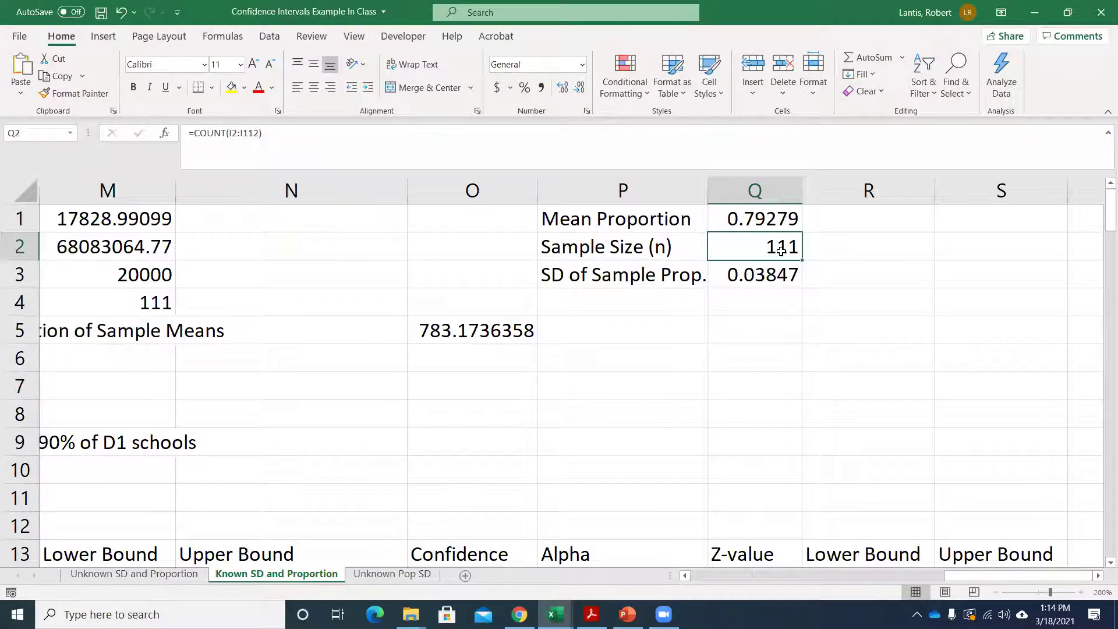
pyautogui.write('500')
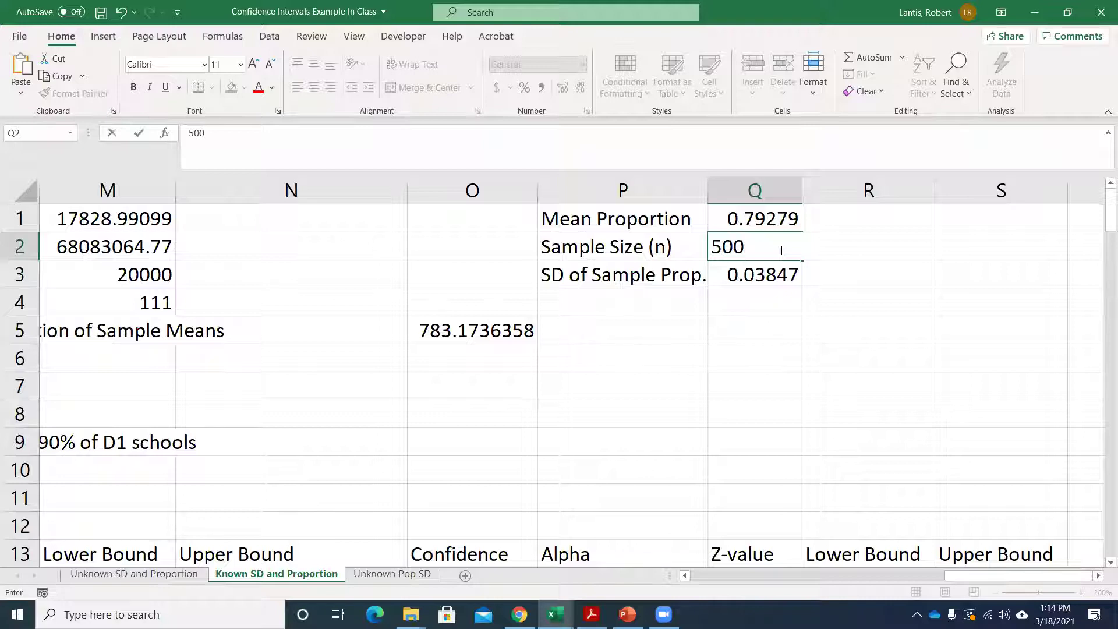
pyautogui.scroll(-1, 908, 378)
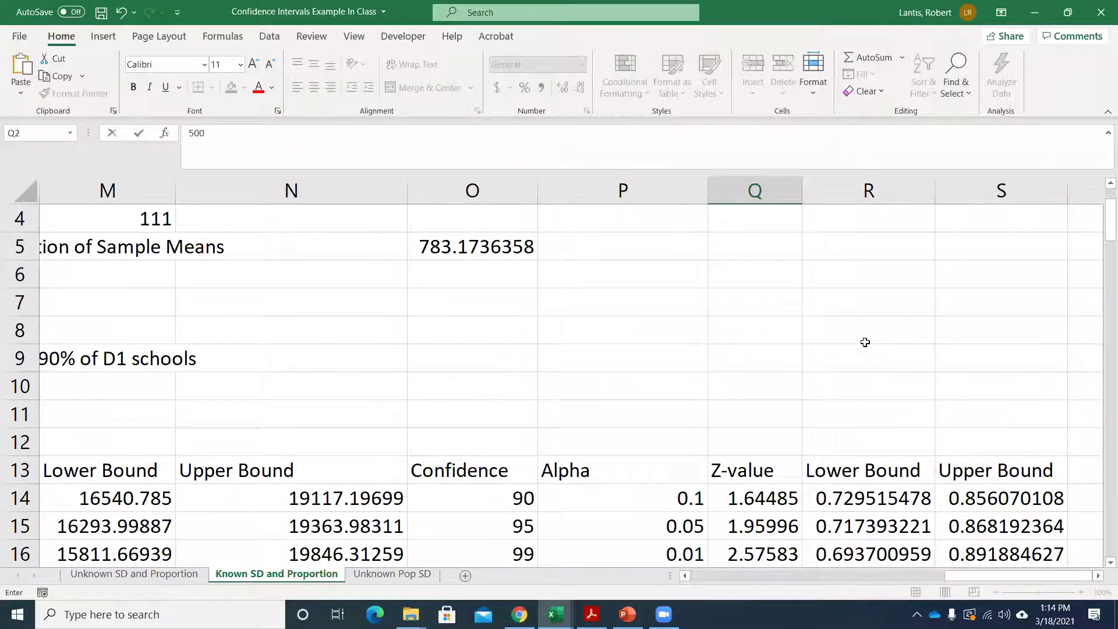
pyautogui.scroll(1, 856, 335)
pyautogui.press('Return')
pyautogui.scroll(-1, 903, 376)
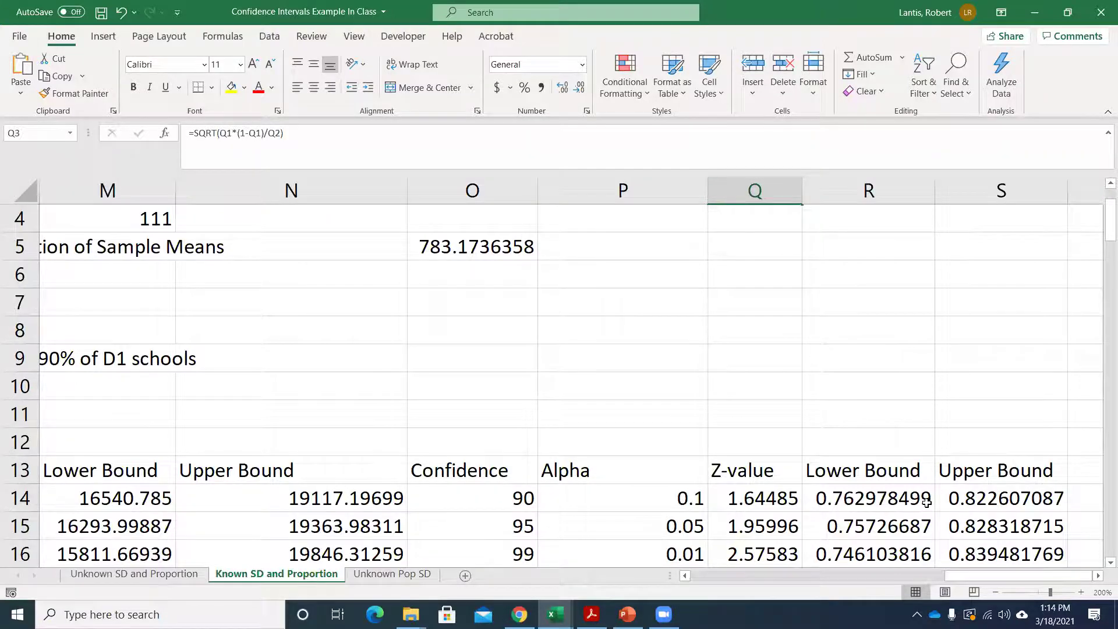
# Step: Try a sample size of 1500 in Q2 and check how the proportion bounds narrow
pyautogui.scroll(1, 927, 503)
pyautogui.click(763, 247)
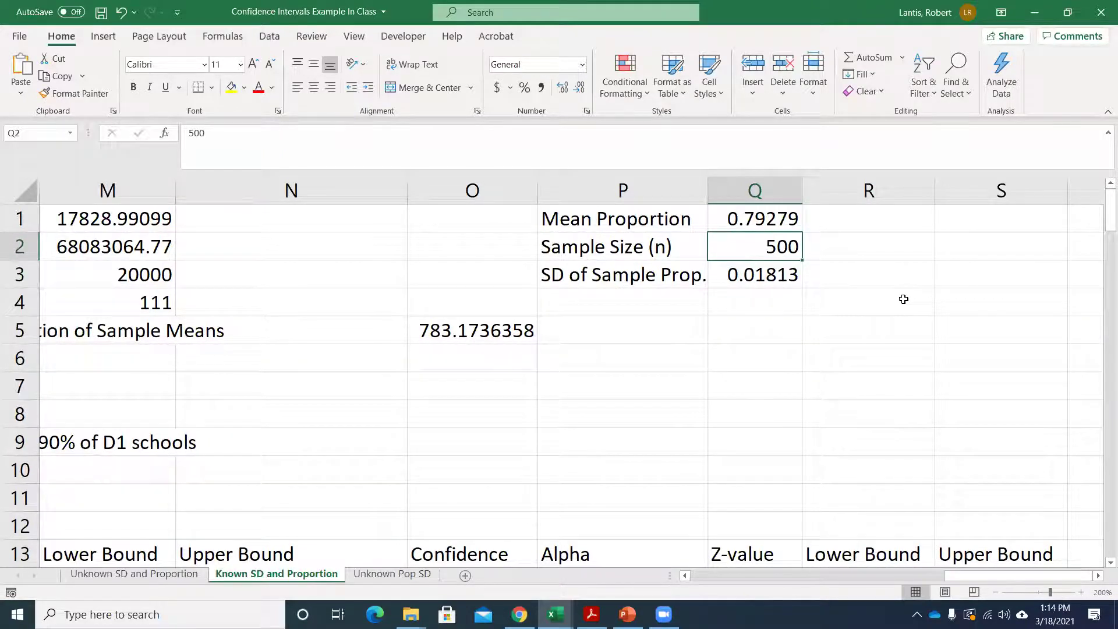
pyautogui.write('91')
pyautogui.press('BackSpace')
pyautogui.press('BackSpace')
pyautogui.write('155')
pyautogui.press('BackSpace')
pyautogui.write('00')
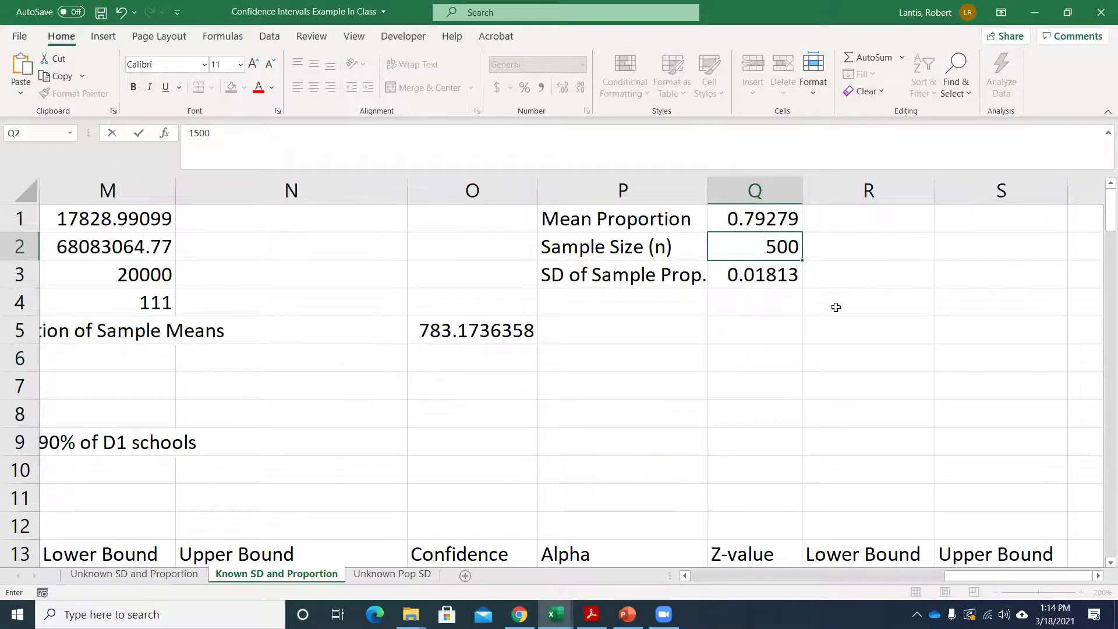
pyautogui.scroll(-1, 862, 344)
pyautogui.press('Return')
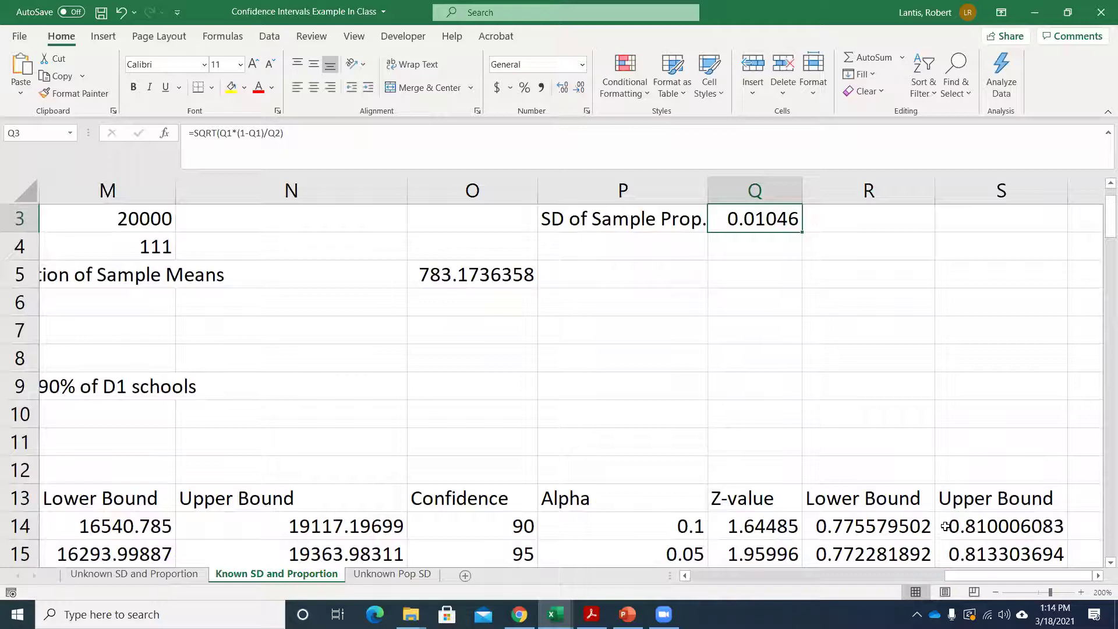
pyautogui.scroll(1, 867, 421)
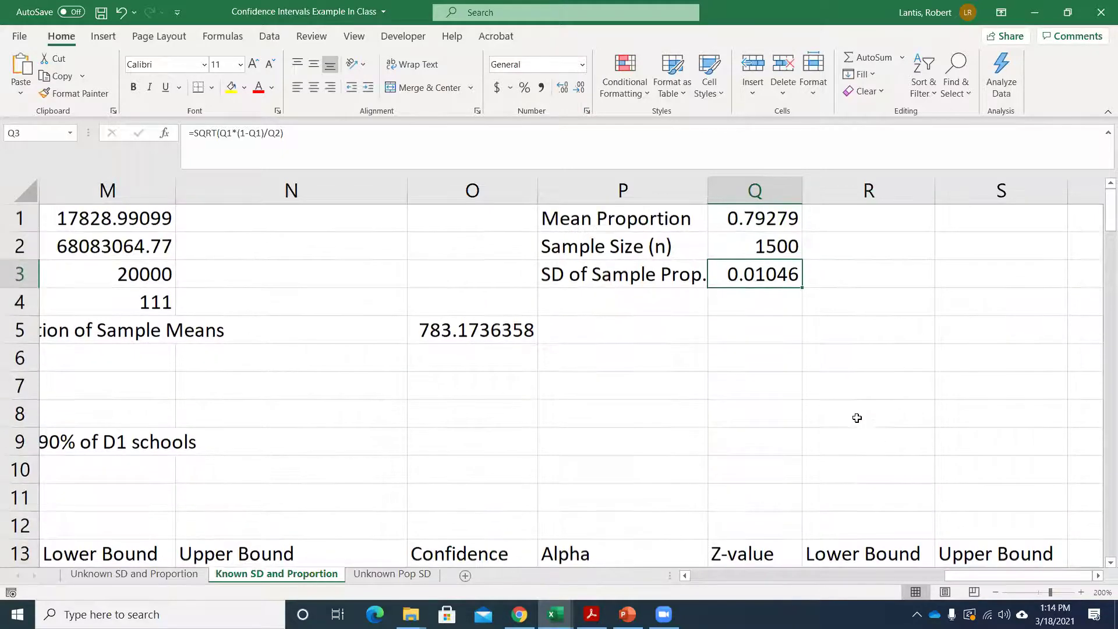
# Step: Undo both sample size entries in Q2 to restore the formula =COUNT(I2:I112), and recheck the proportion bounds
pyautogui.click(780, 248)
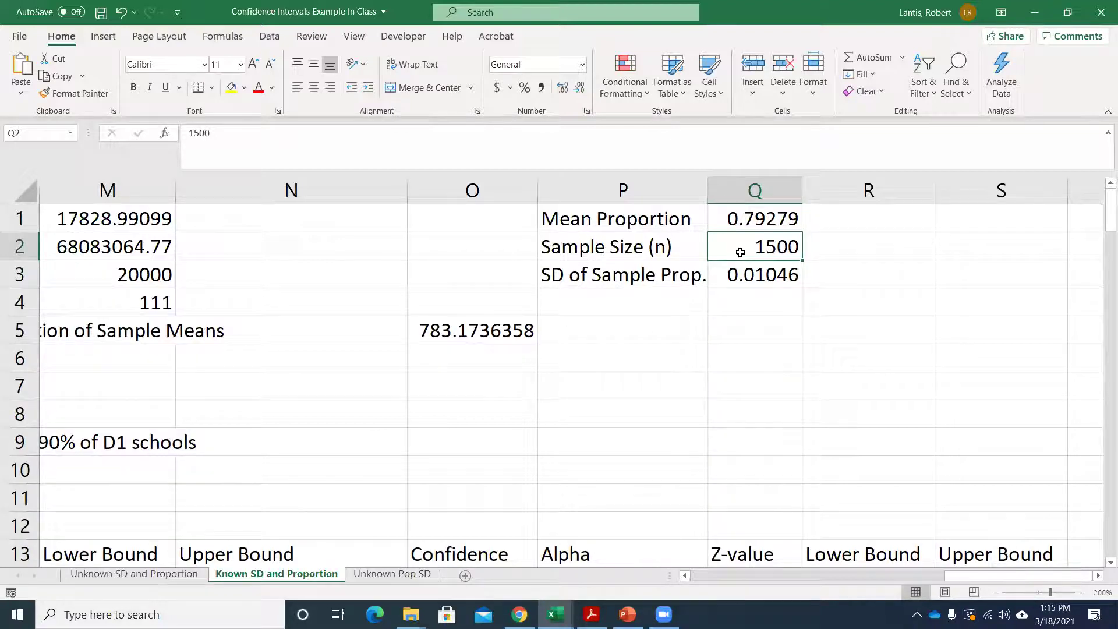
pyautogui.hotkey('ctrl', 'z')
pyautogui.hotkey('ctrl', 'z')
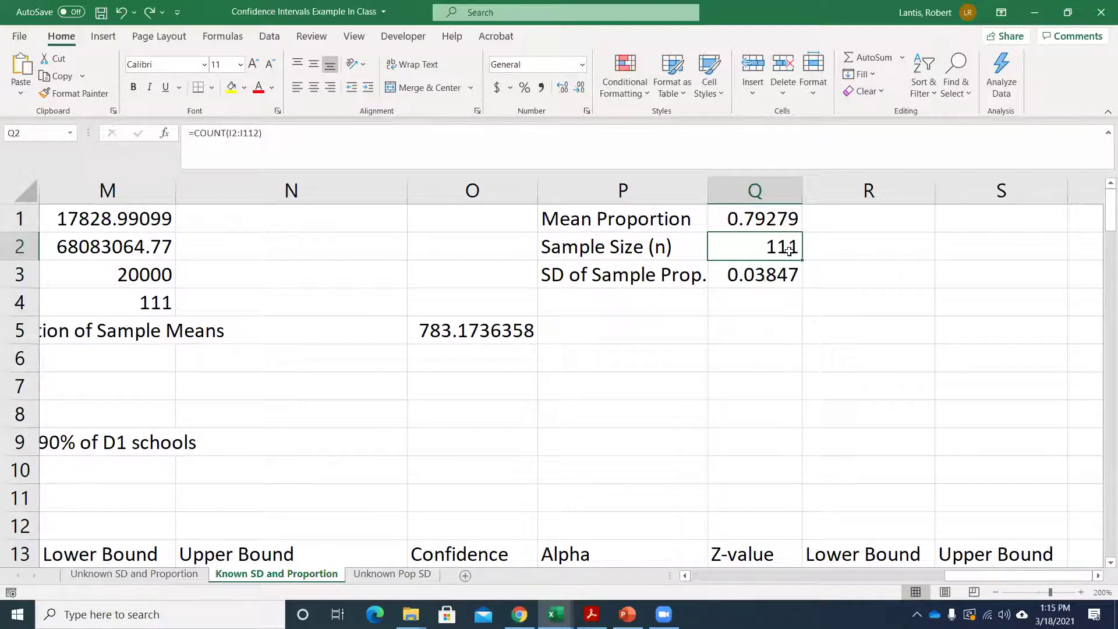
pyautogui.scroll(-2, 834, 387)
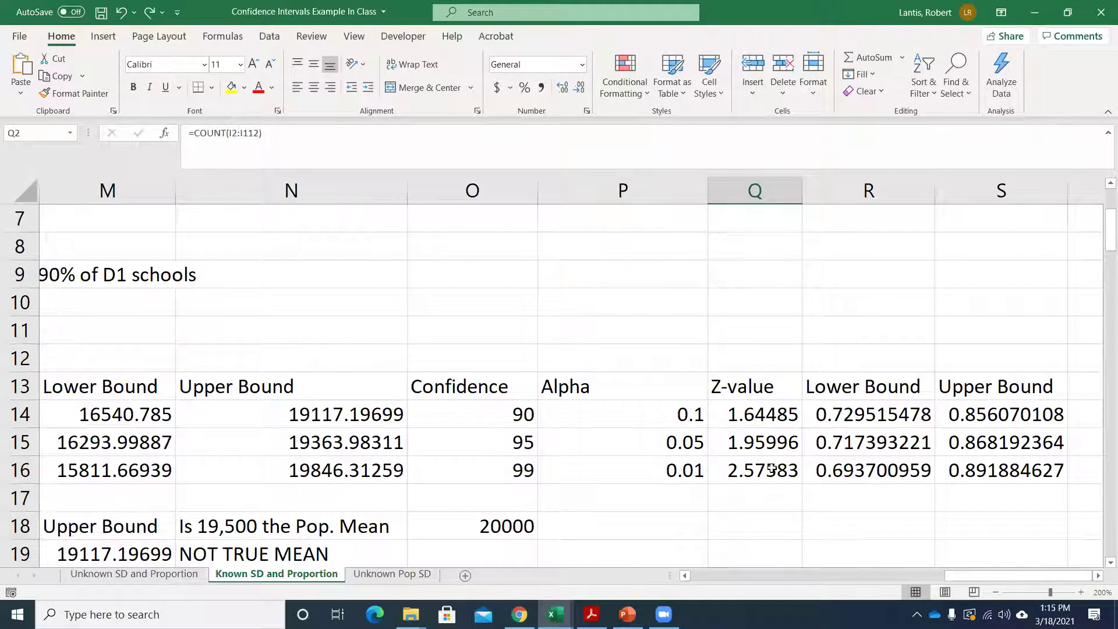
pyautogui.scroll(2, 658, 472)
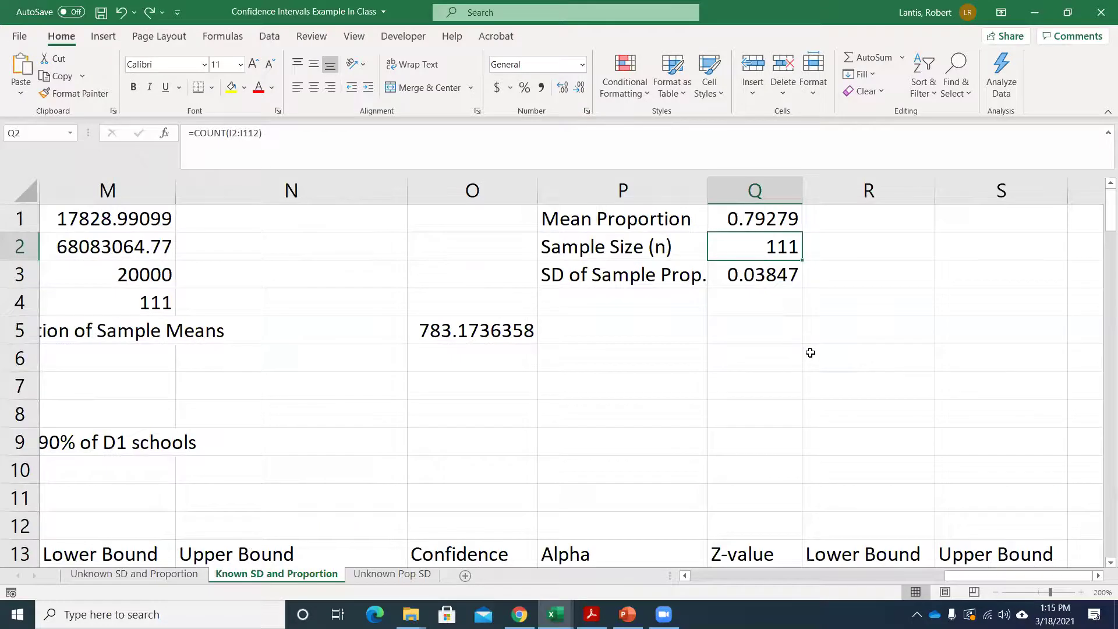
# Step: Examine the upper bound formula in S14 and the standard deviation formula in Q3 without changing them
pyautogui.scroll(-1, 928, 554)
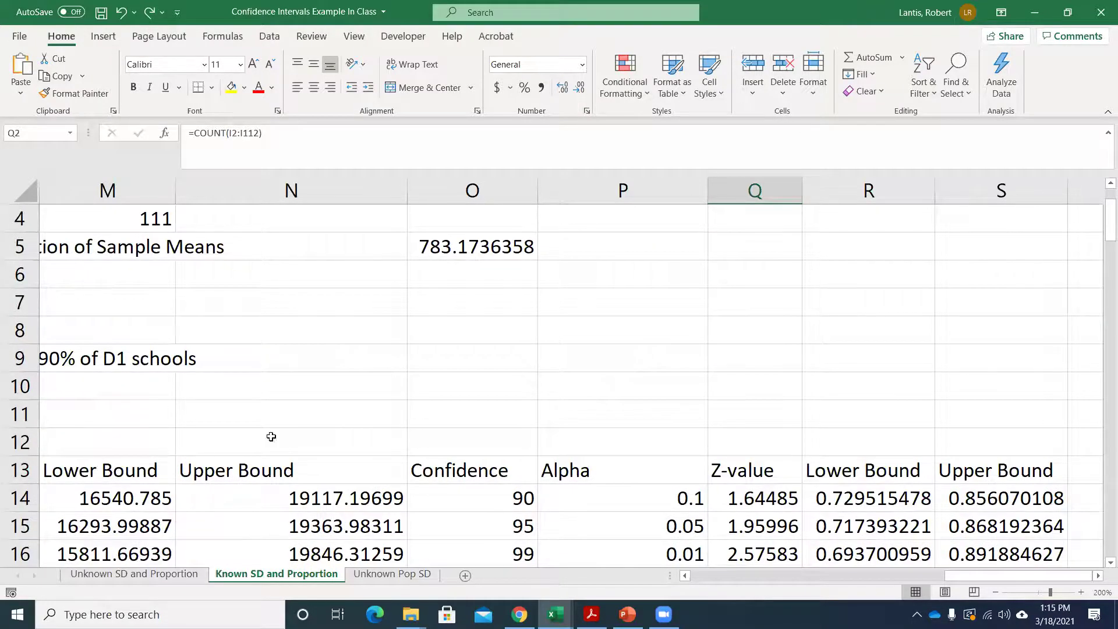
pyautogui.scroll(-1, 422, 466)
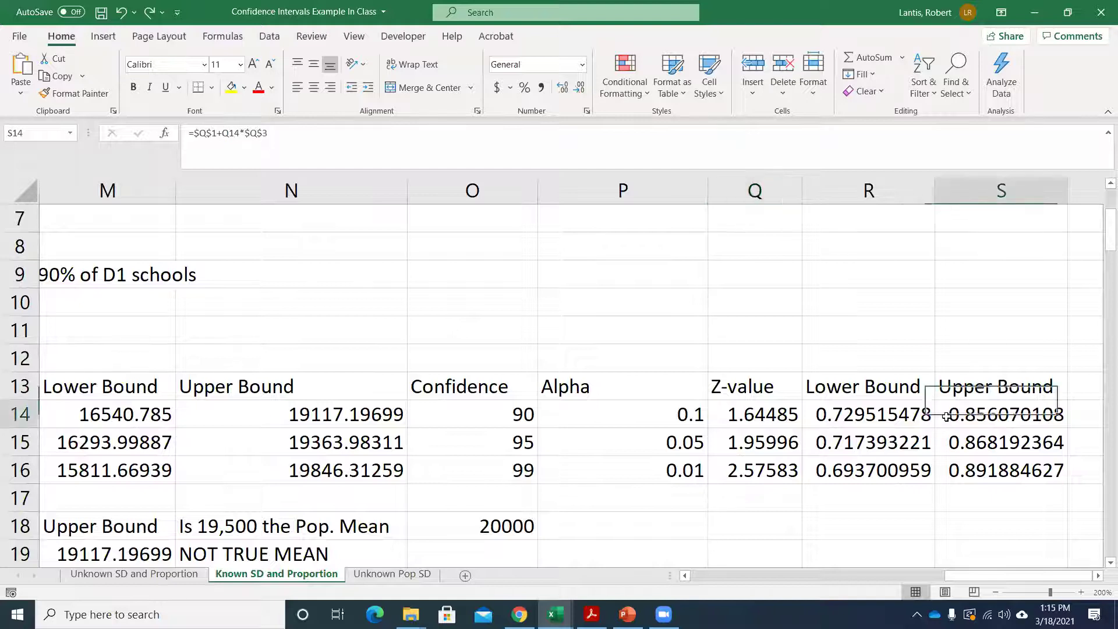
pyautogui.doubleClick(1021, 404)
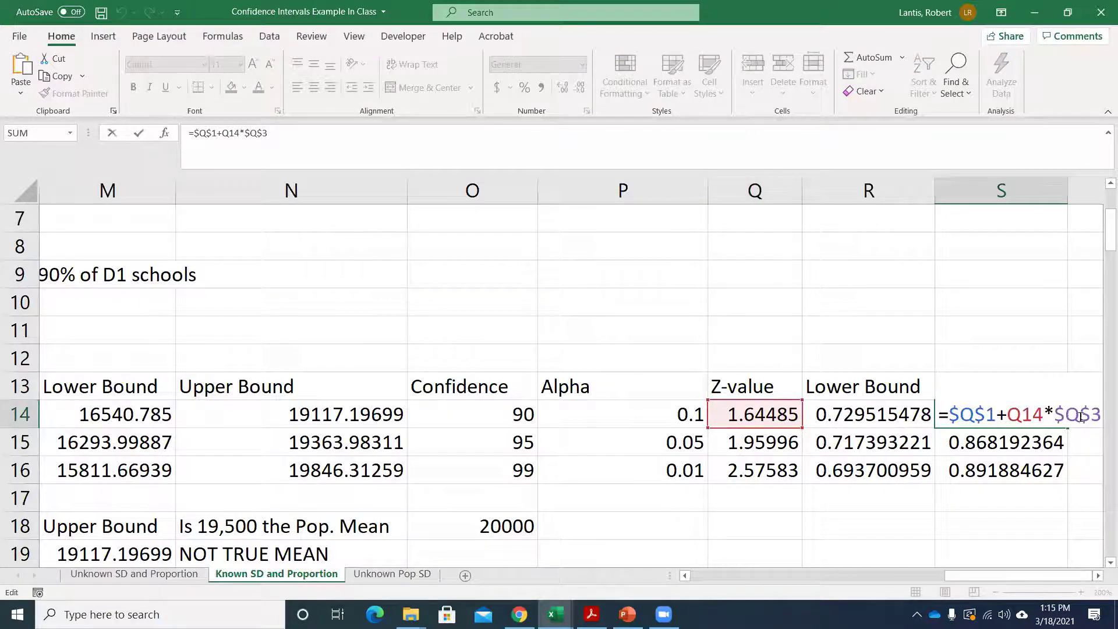
pyautogui.press('Return')
pyautogui.scroll(2, 886, 425)
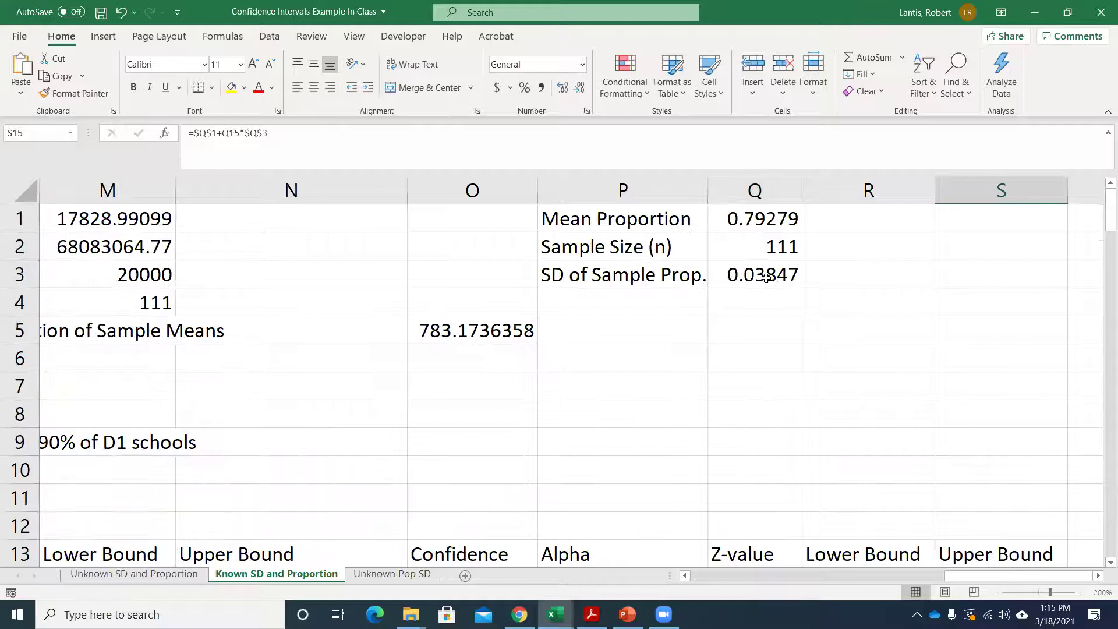
pyautogui.doubleClick(817, 278)
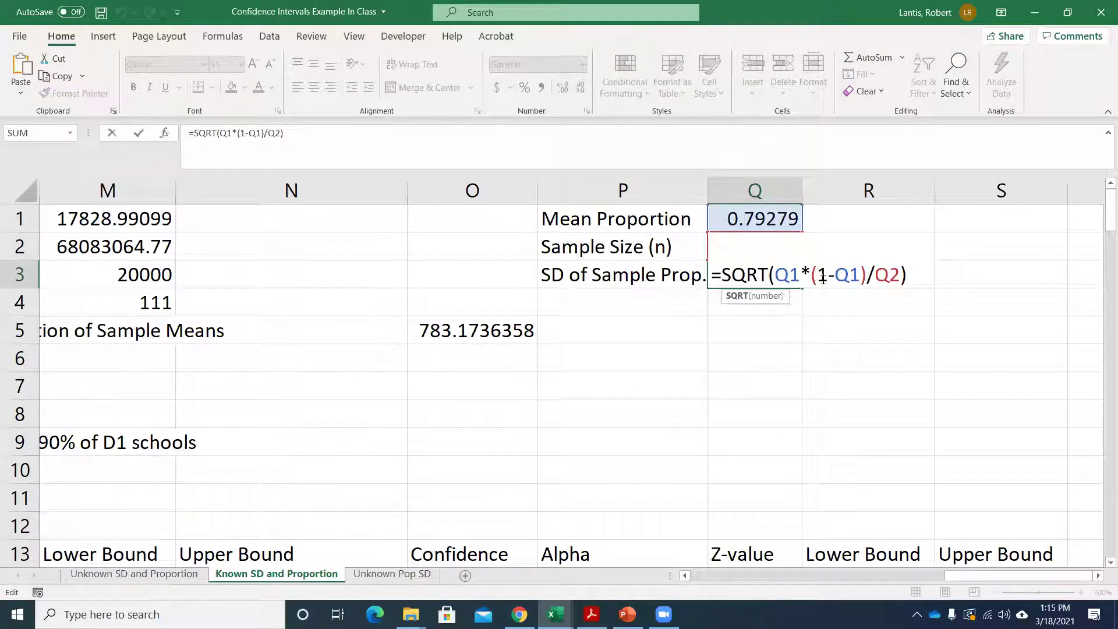
pyautogui.press('Return')
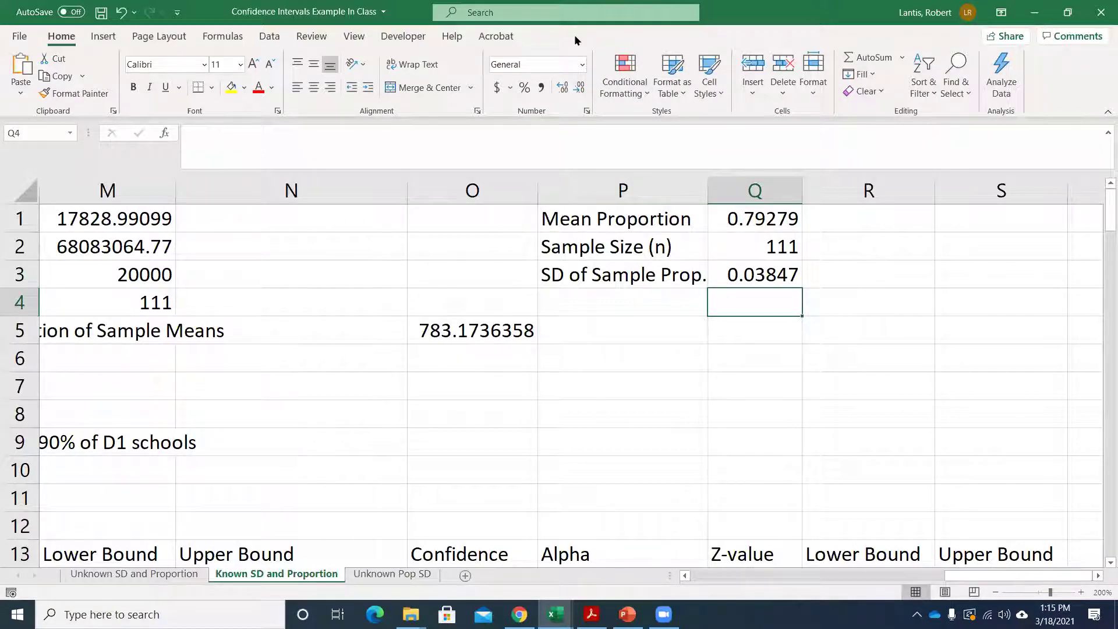
# Step: Save the confidence intervals workbook and minimize it to return to the Week 9 lecture slides in PowerPoint
pyautogui.click(622, 338)
pyautogui.scroll(-2, 624, 340)
pyautogui.scroll(2, 624, 344)
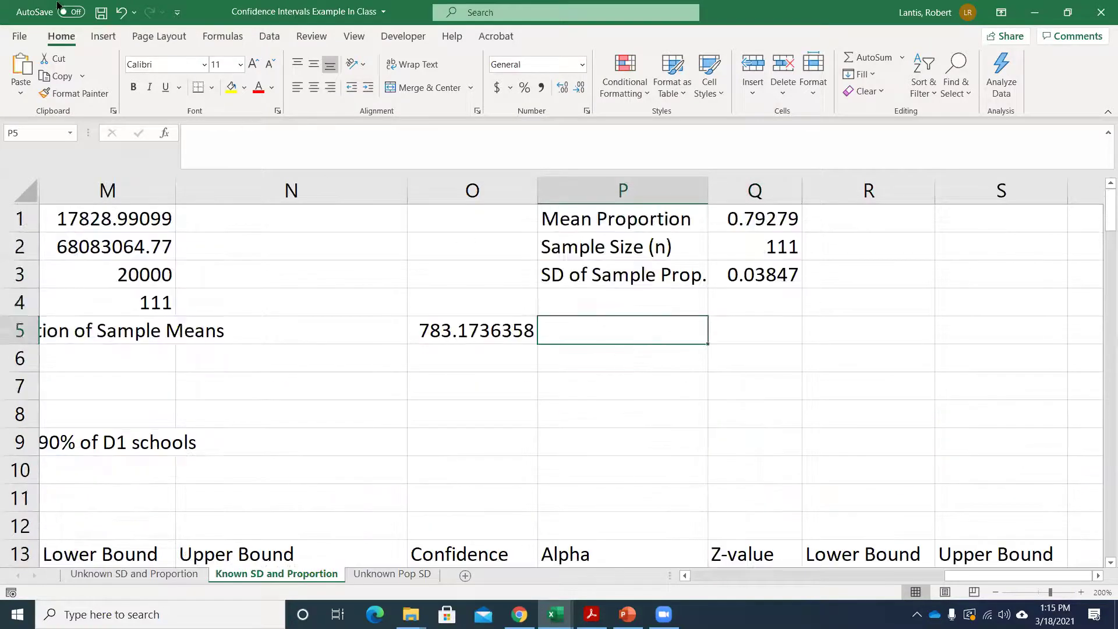
pyautogui.click(101, 13)
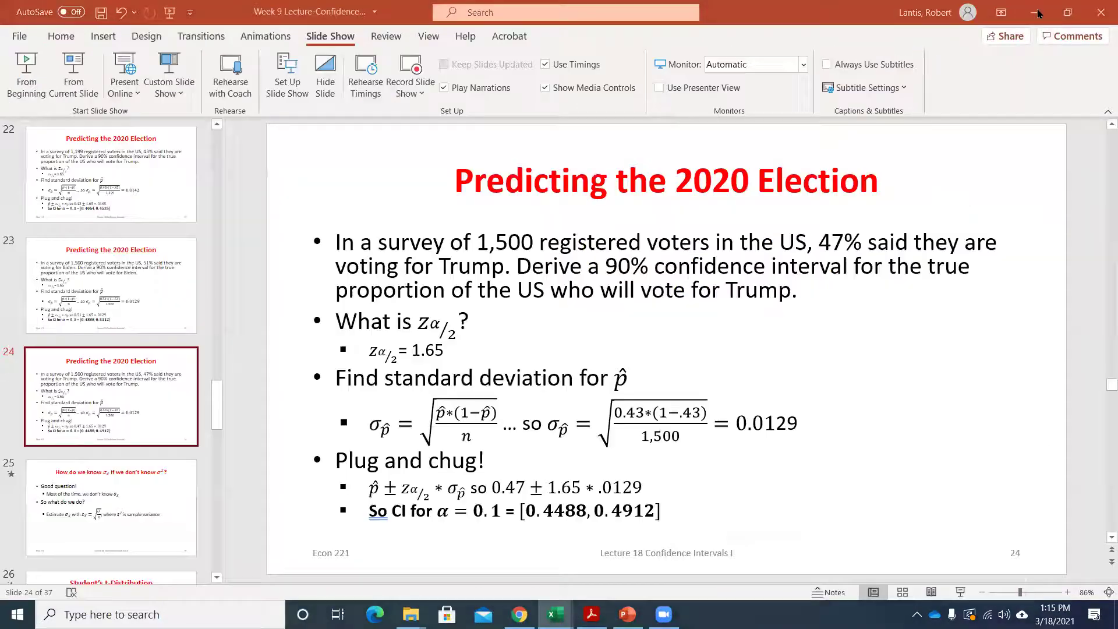
pyautogui.click(1035, 12)
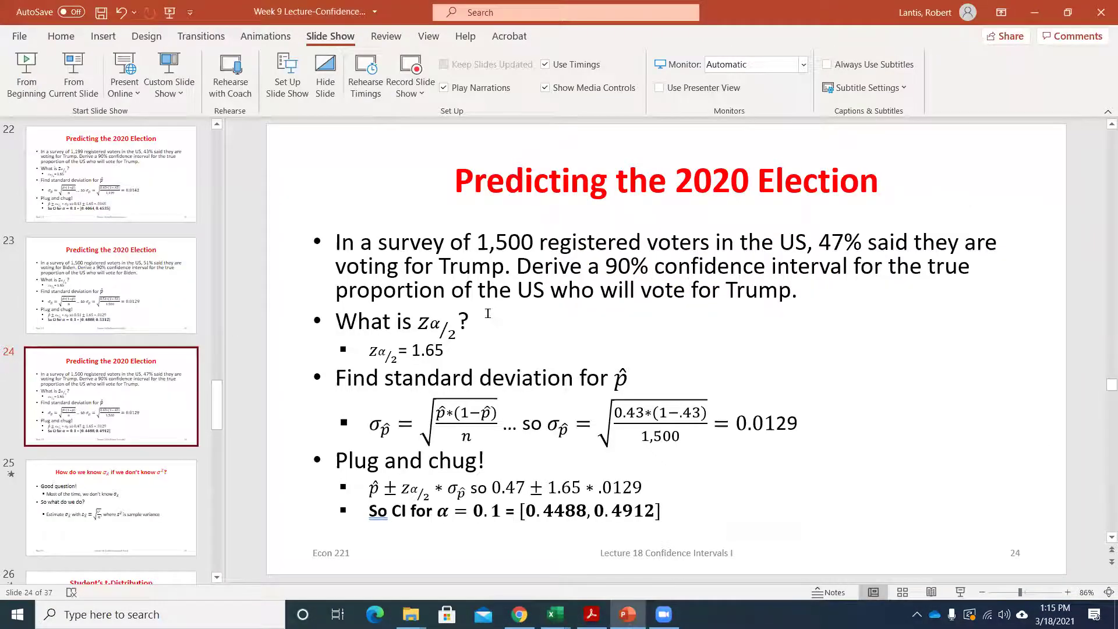
# Step: Page through the lecture from slide 25, on estimating the standard deviation with unknown variance, to the final slide 37
pyautogui.scroll(-2, 221, 412)
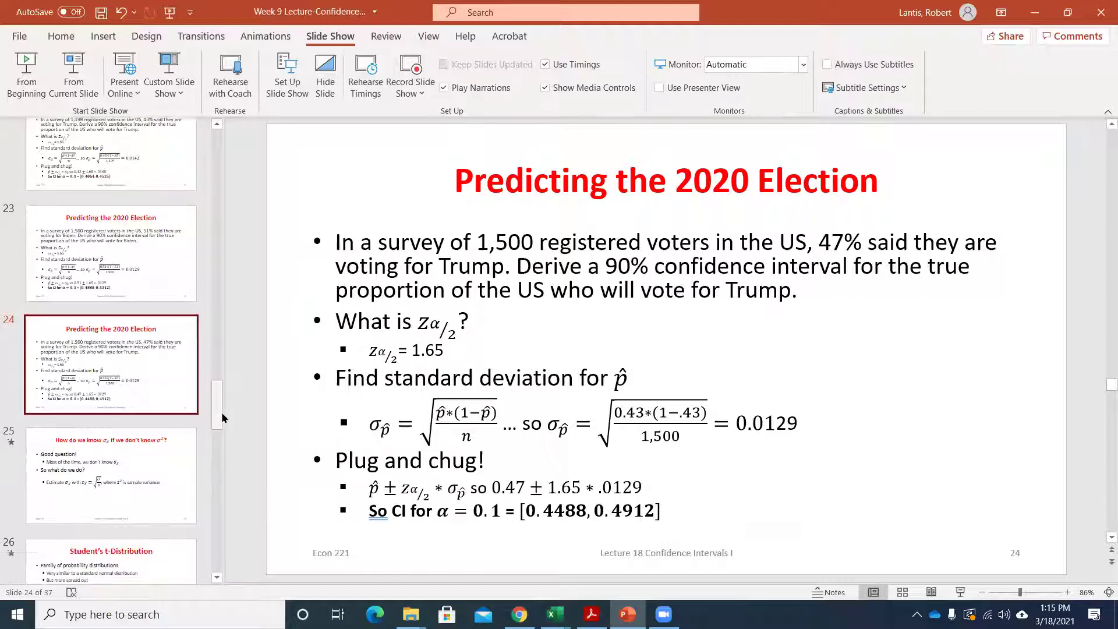
pyautogui.click(138, 432)
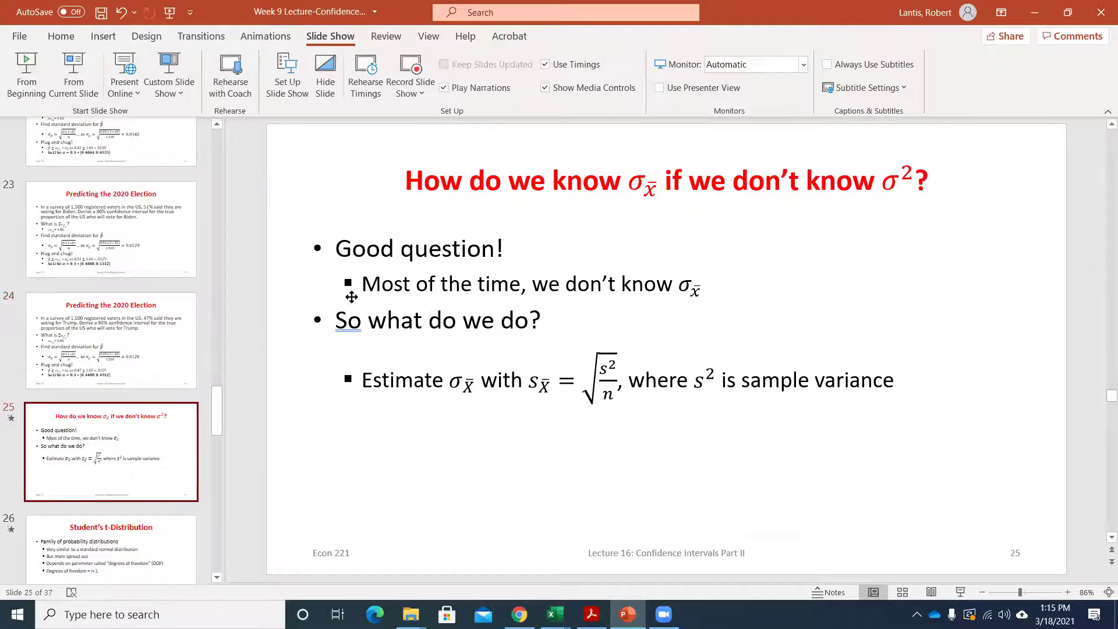
pyautogui.press('Down')
pyautogui.press('Down')
pyautogui.press('Down')
pyautogui.press('Down')
pyautogui.press('Down')
pyautogui.press('Down')
pyautogui.press('Down')
pyautogui.press('Down')
pyautogui.press('Down')
pyautogui.press('Down')
pyautogui.press('Down')
pyautogui.press('Down')
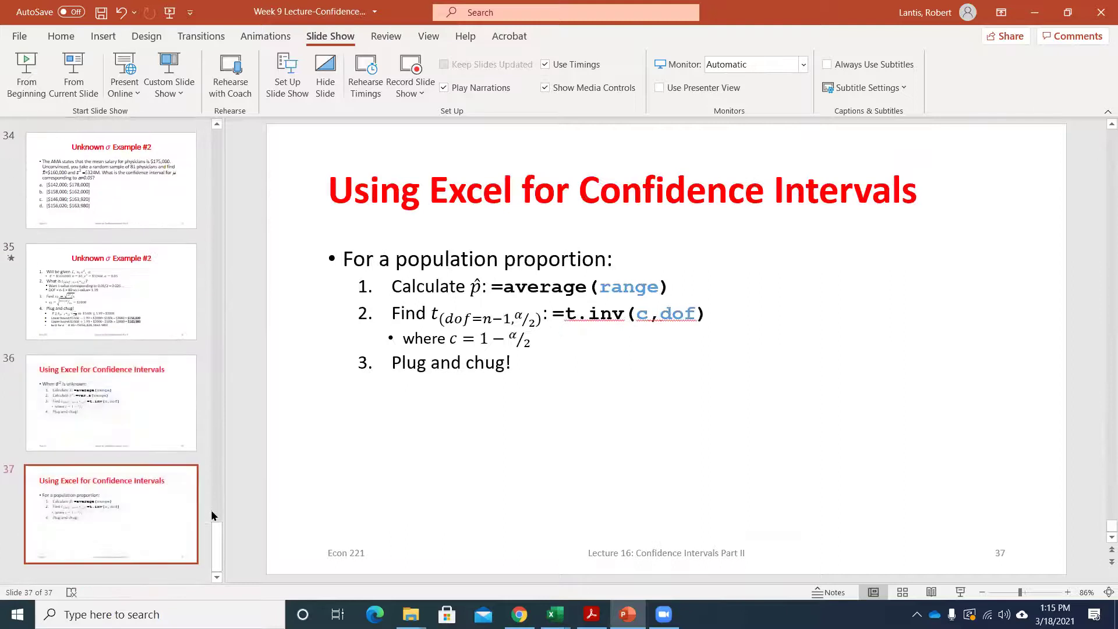
# Step: Look back through the unknown-sigma slides and the T-Table slide toward the Student's t-Distribution slide
pyautogui.press('Up')
pyautogui.press('Up')
pyautogui.press('Up')
pyautogui.scroll(5, 138, 358)
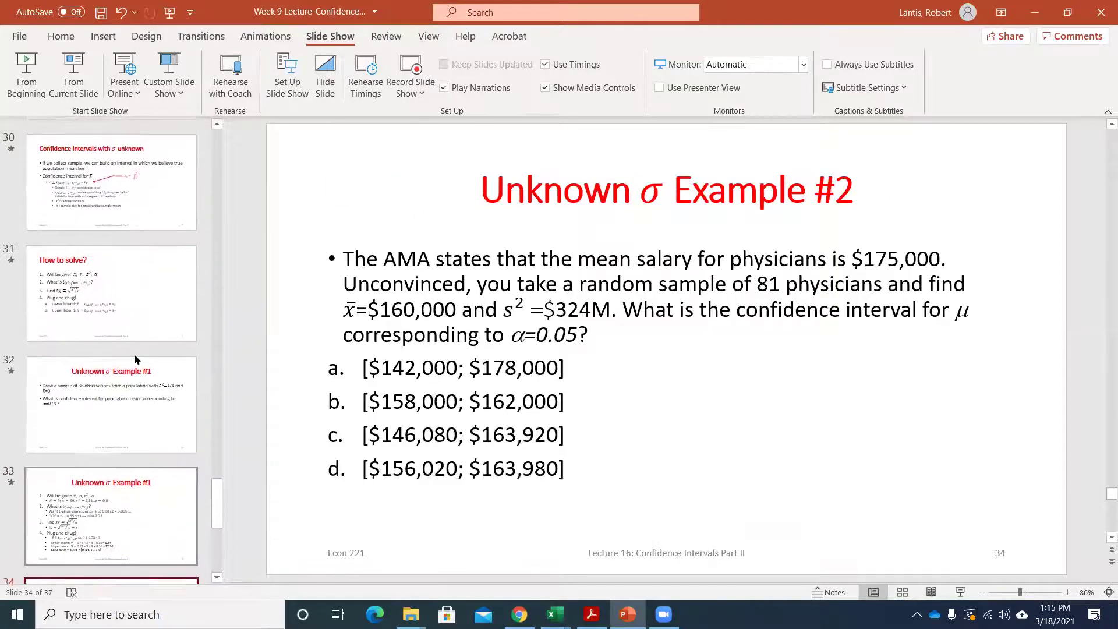
pyautogui.click(166, 212)
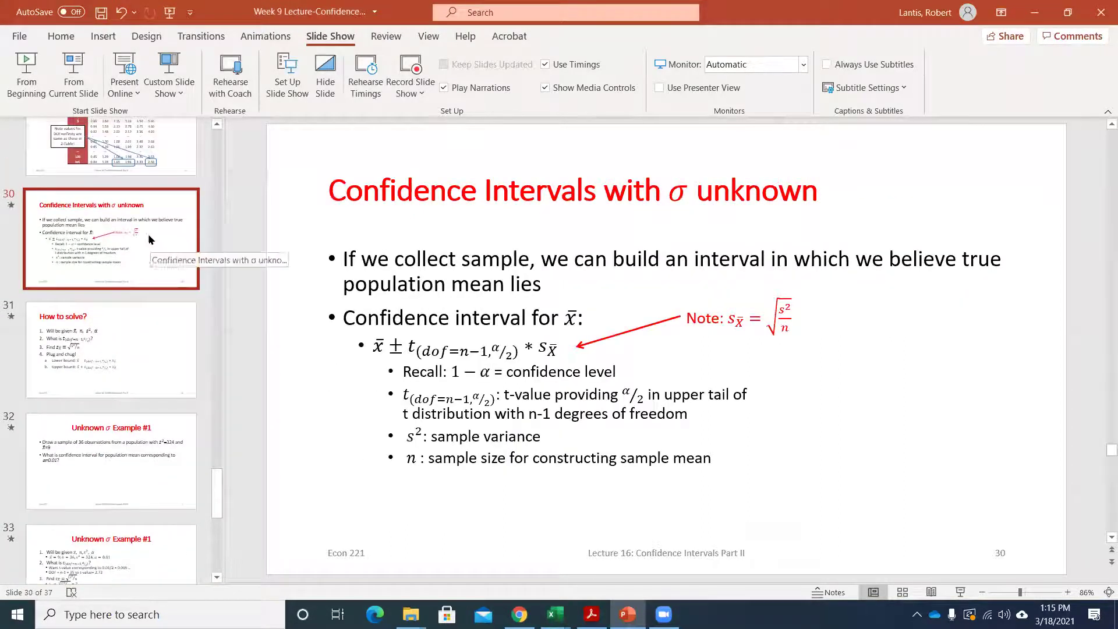
pyautogui.scroll(2, 131, 221)
pyautogui.click(131, 224)
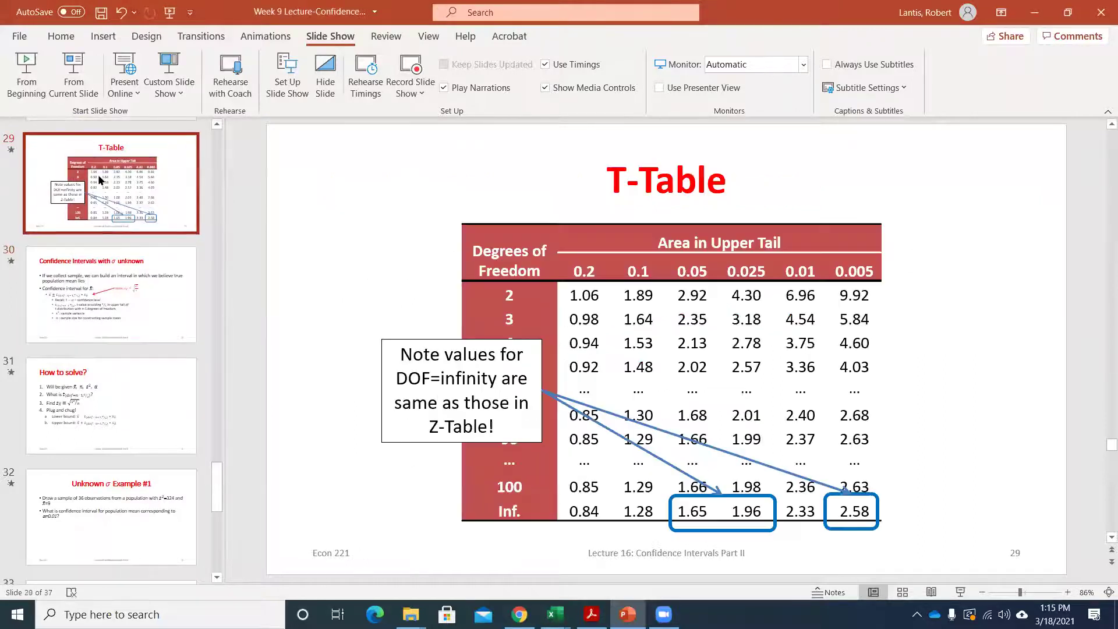
pyautogui.scroll(2, 105, 238)
pyautogui.scroll(6, 110, 221)
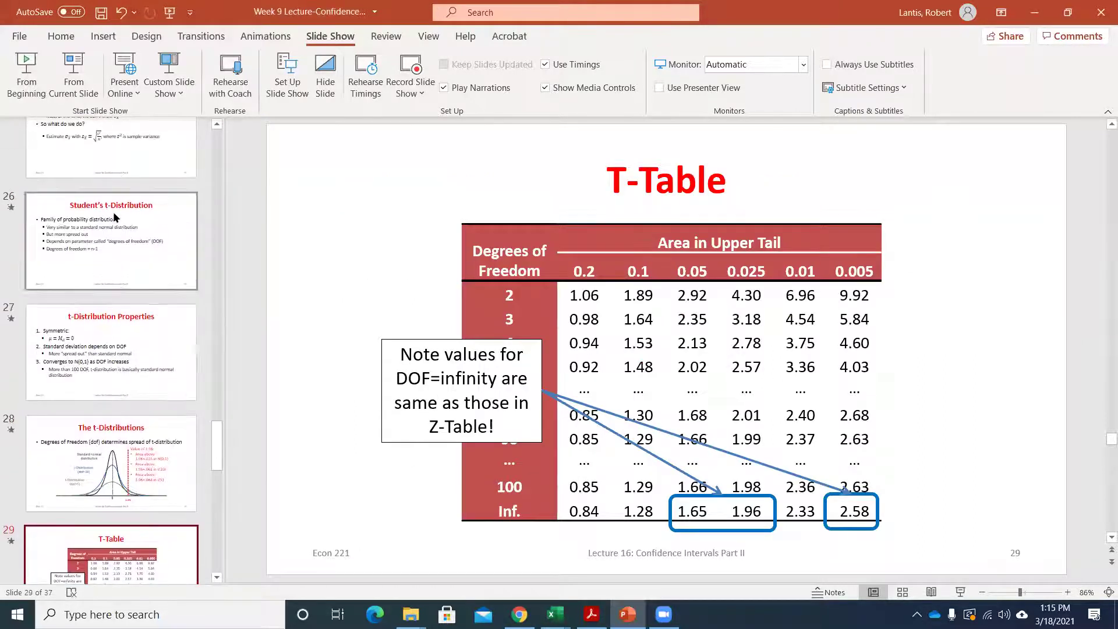